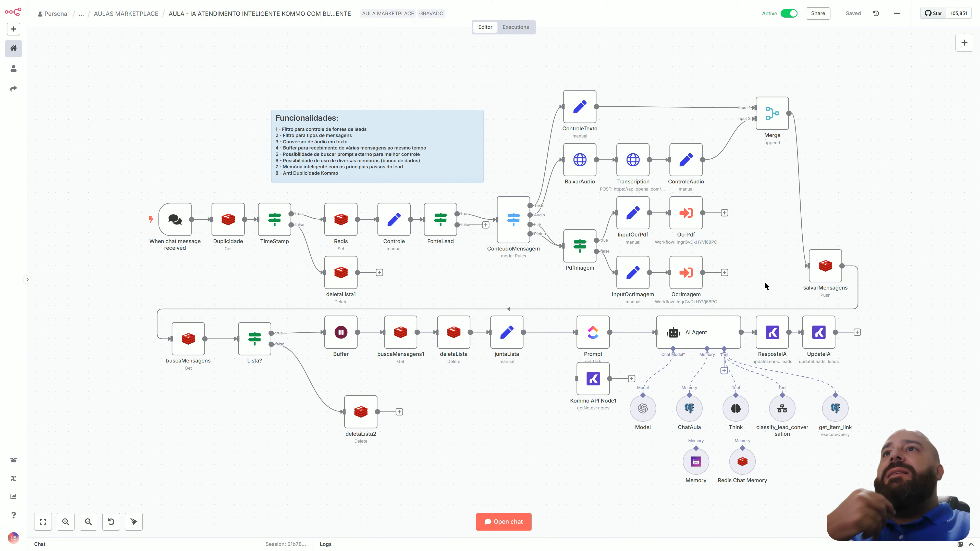
Examine the routing rules of the ConteudoMensagem node in the workflow editor and return to the canvas.
double_click(519, 225)
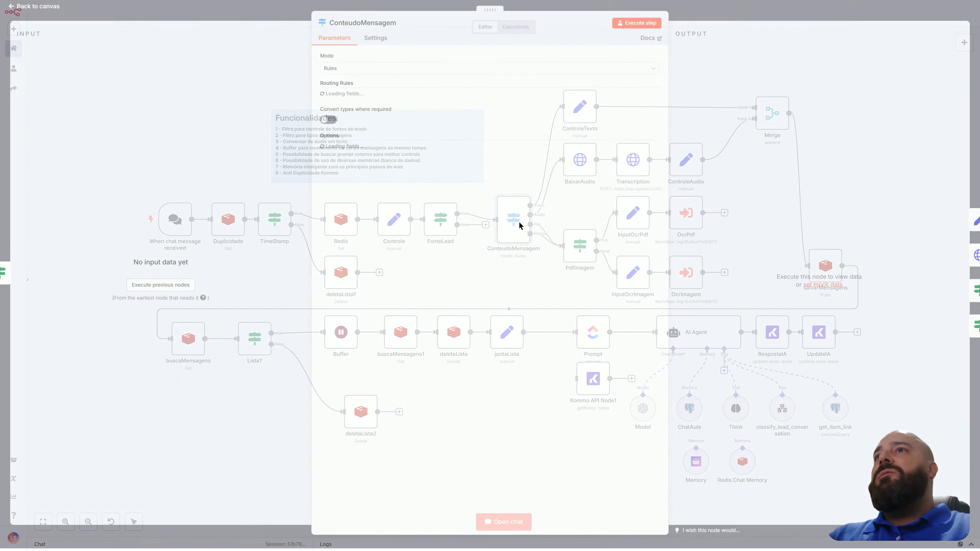
scroll(519, 223, "down", 2)
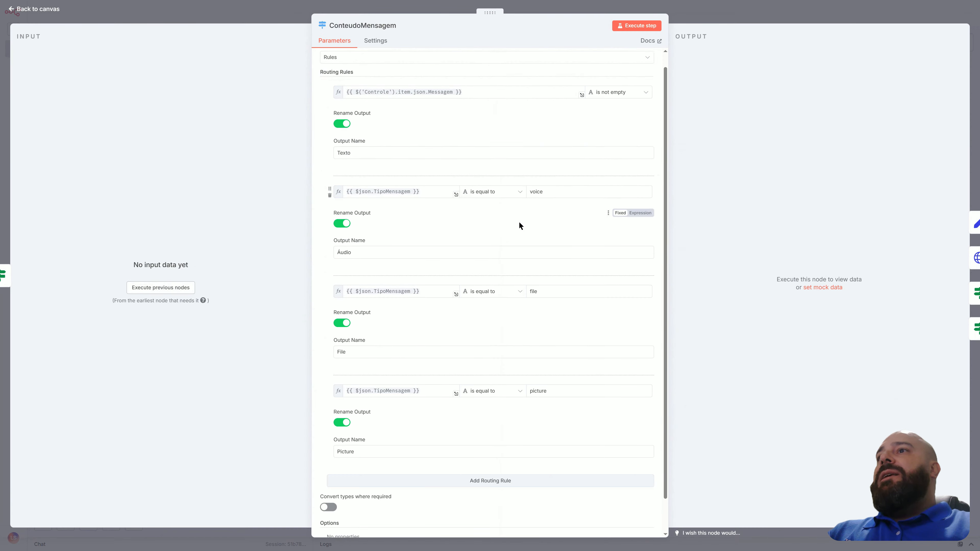
left_click(51, 11)
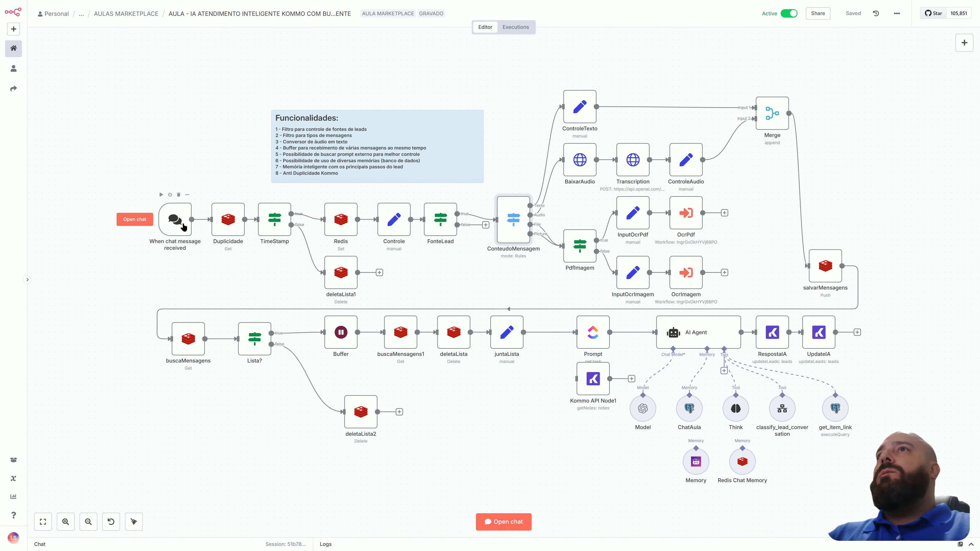
Open the Jun 10, 17:12:40 execution and inspect the attachment type in the When chat message received node's output.
left_click(517, 27)
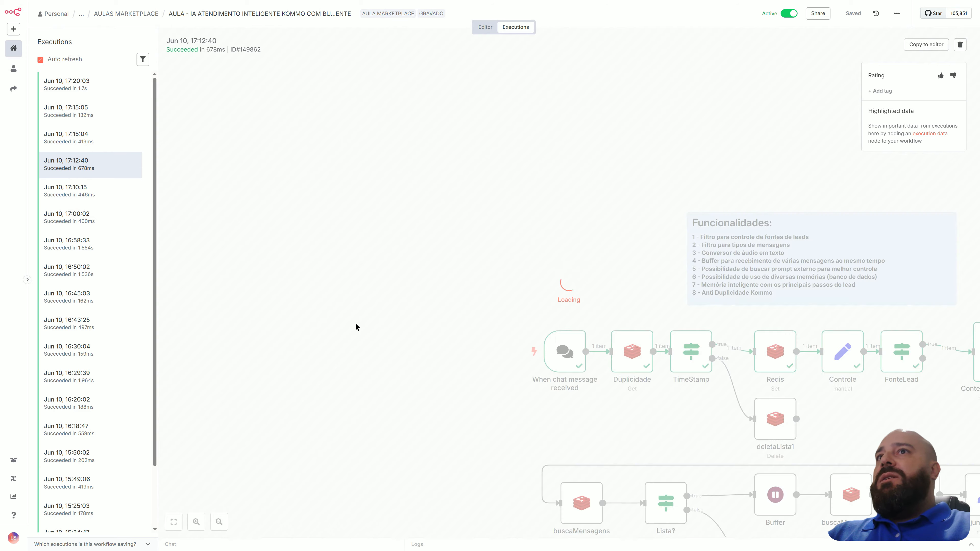
double_click(251, 224)
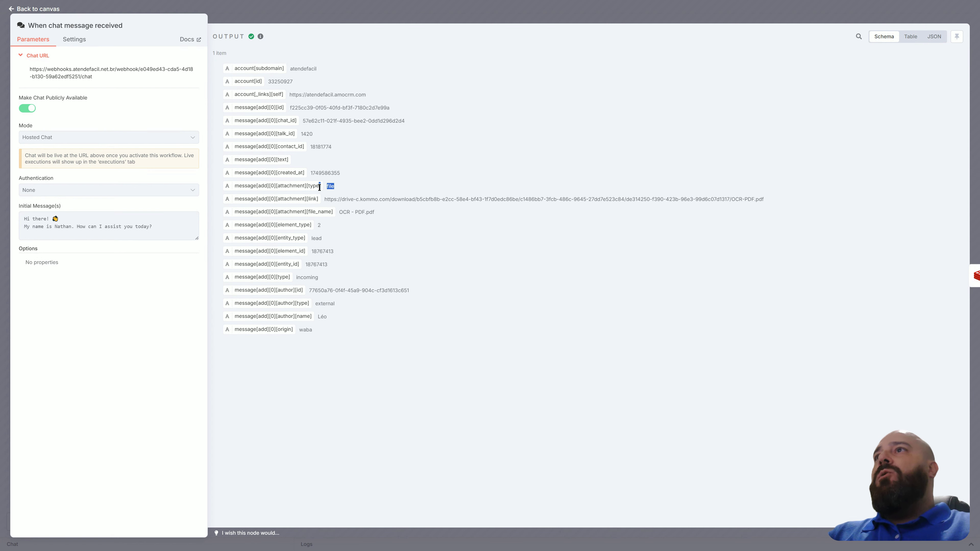
left_click_drag(328, 187, 236, 187)
left_click(375, 177)
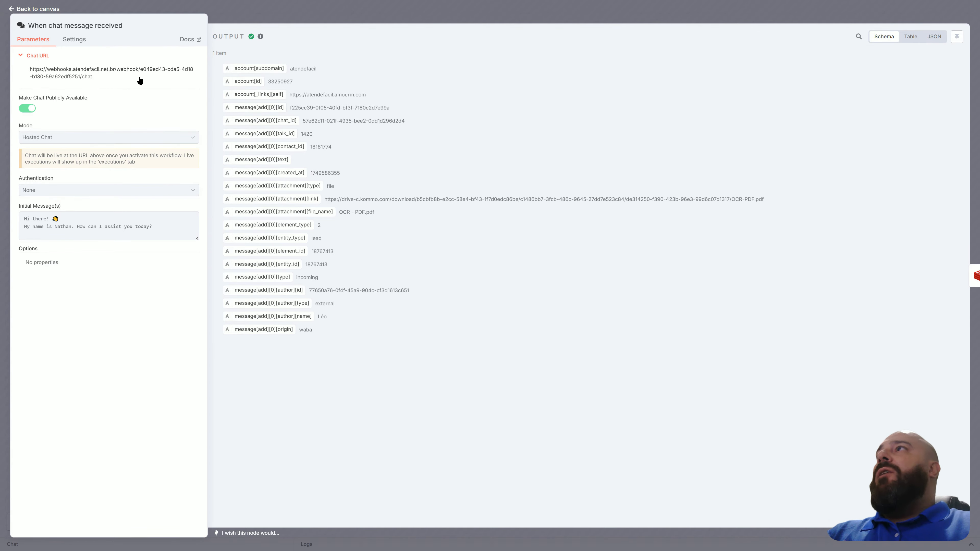
left_click(58, 9)
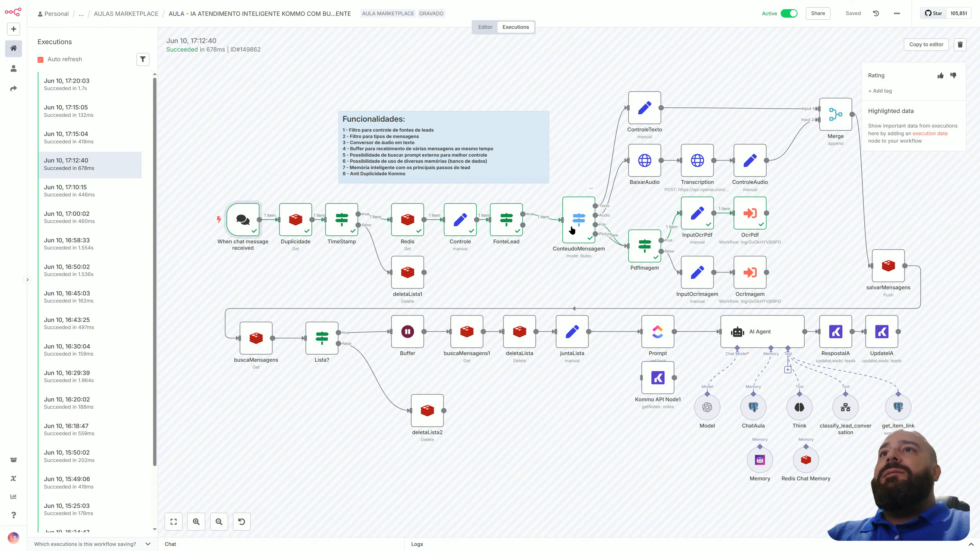
Inspect the ConteudoMensagem node's message routing and the PdfImagem node's file-type condition in this execution.
double_click(573, 225)
scroll(572, 226, "down", 1)
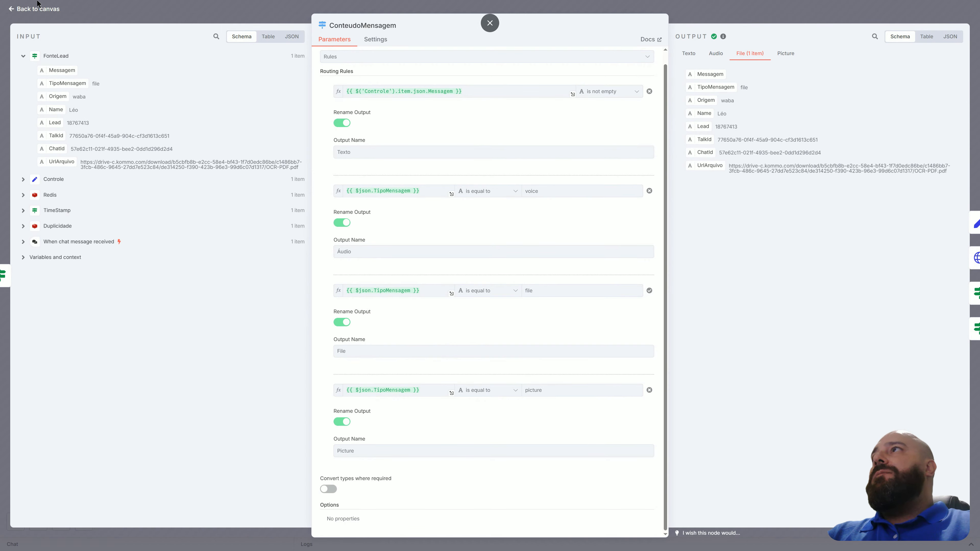
left_click(41, 9)
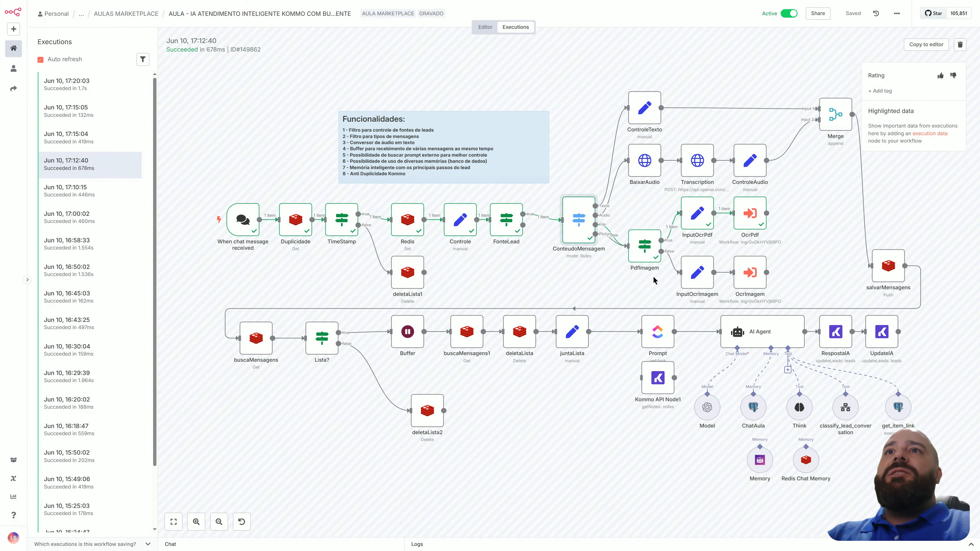
double_click(647, 246)
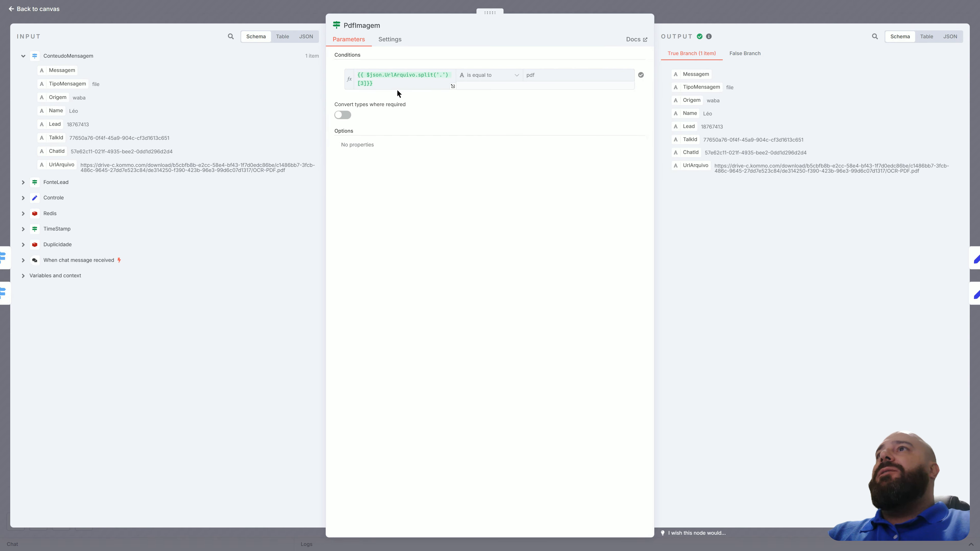
left_click(23, 11)
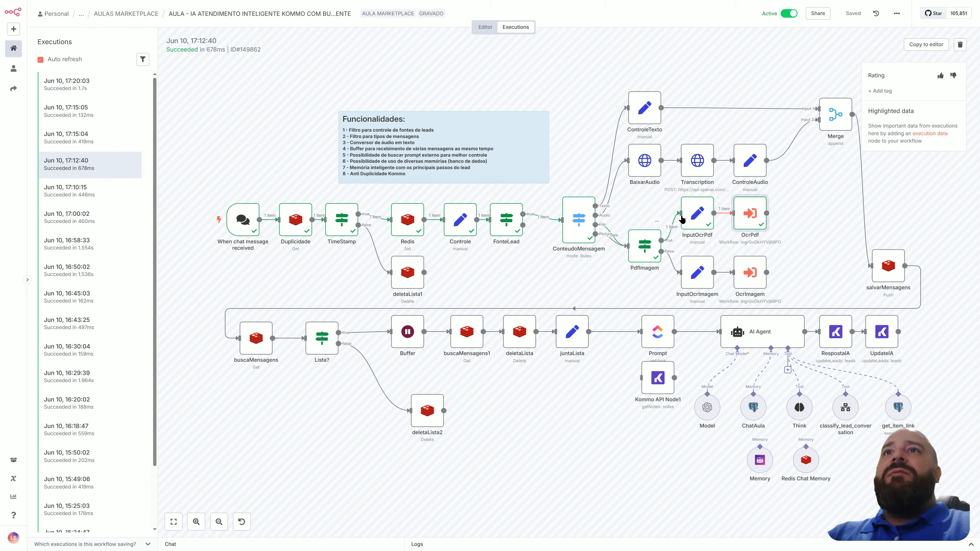
Compare the field mappings of the InputOcrPdf and InputOcrImagem nodes, and return to the workflow editor.
double_click(694, 219)
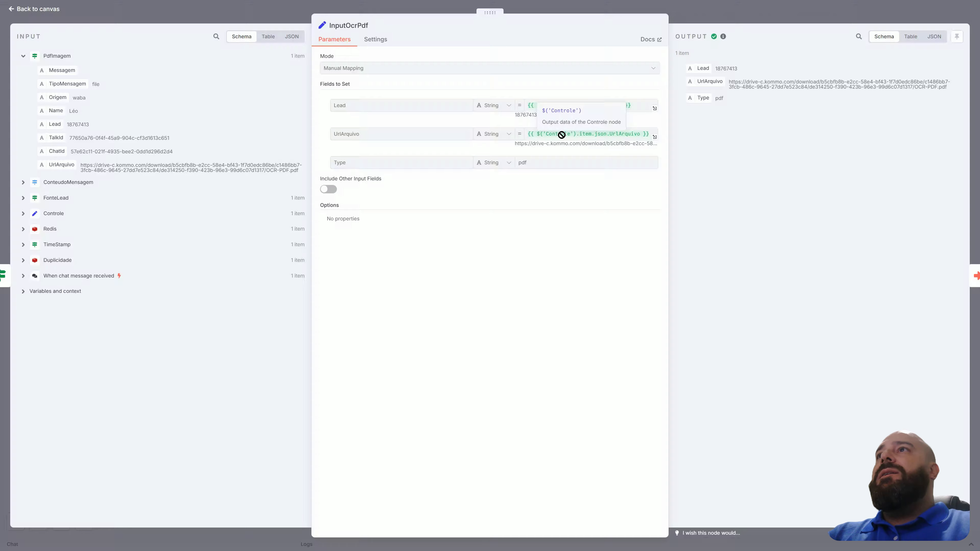
left_click(49, 7)
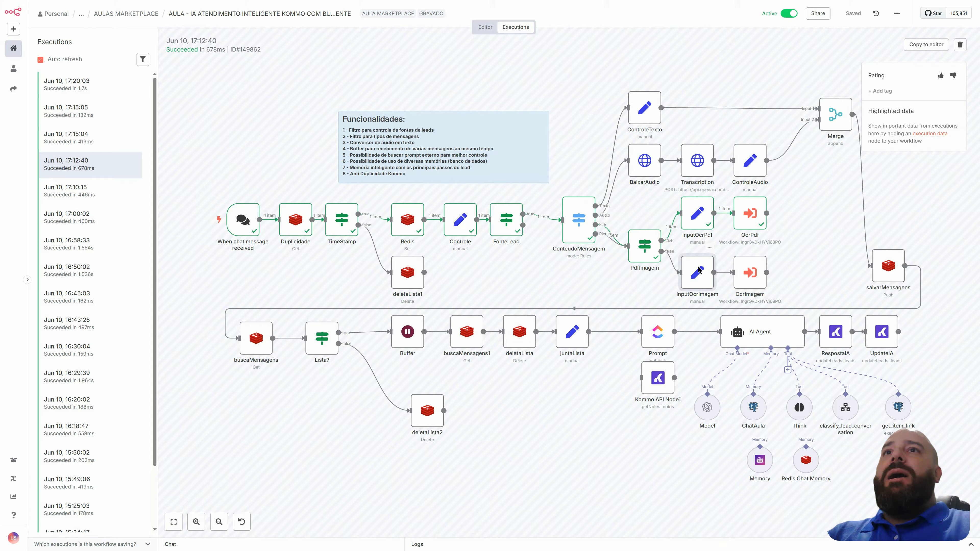
double_click(698, 271)
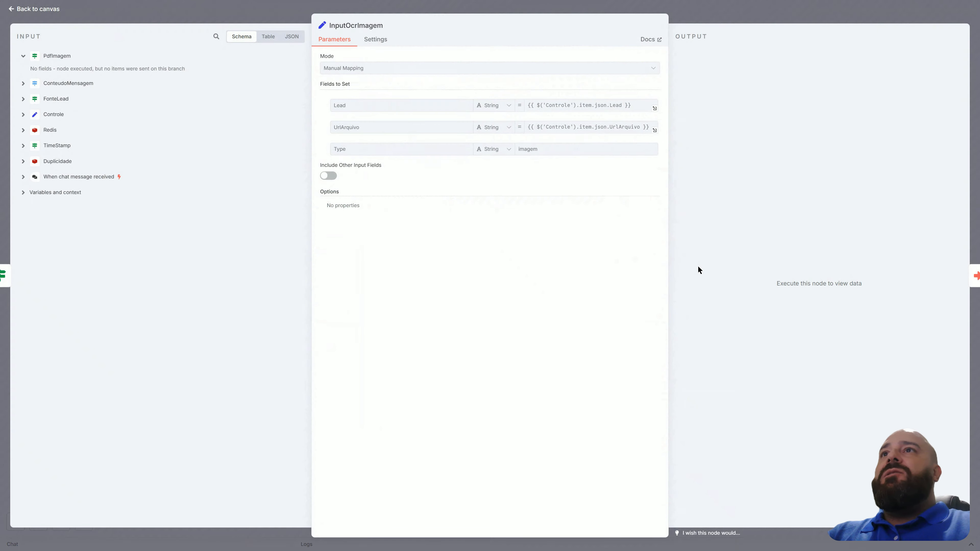
left_click(81, 10)
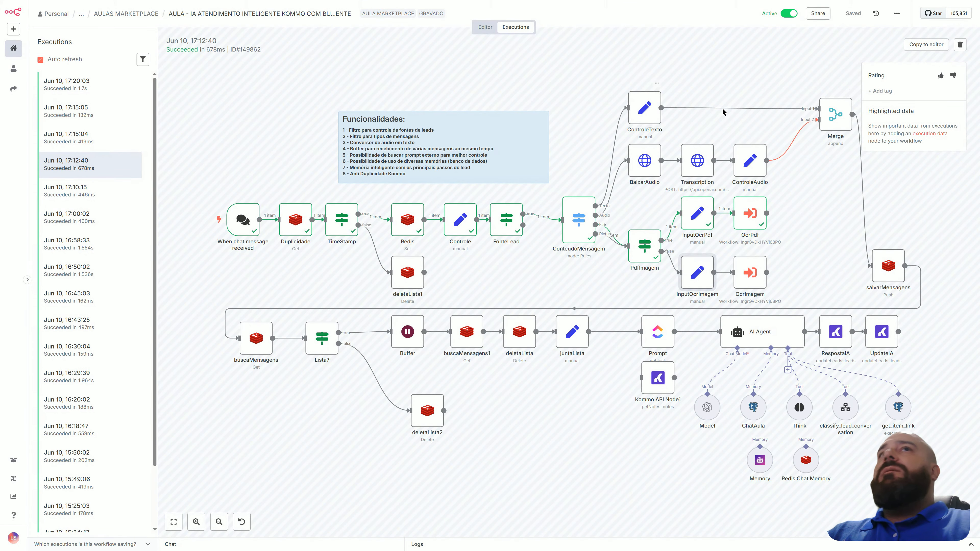
left_click(485, 28)
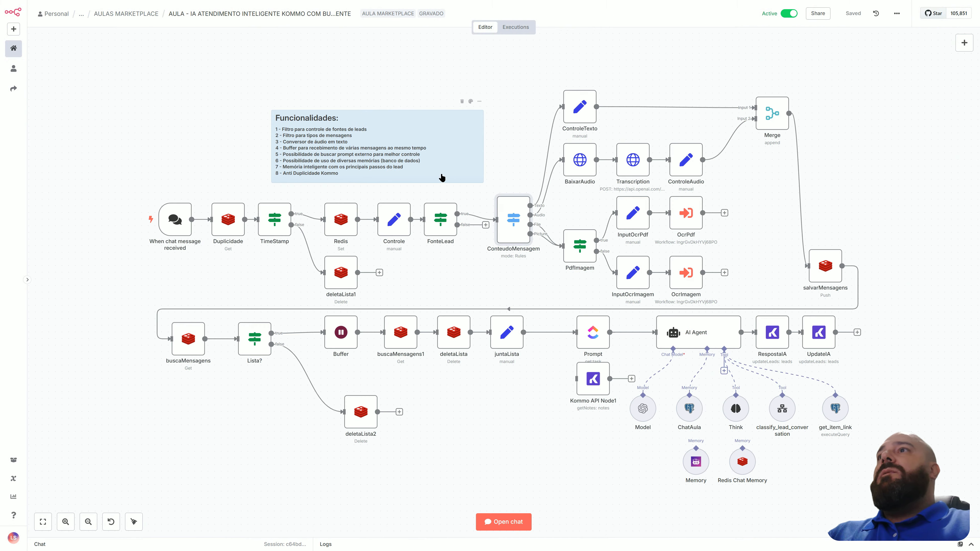
Switch to the AULA - OCR API KOMMO workflow and inspect the output of its When Executed by Another Workflow trigger.
key("super+Tab")
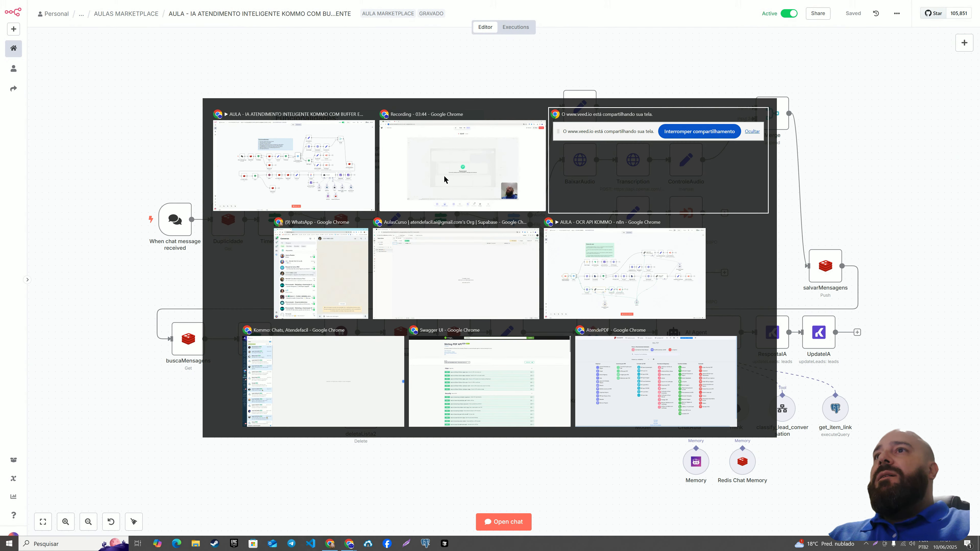
key("alt+Tab")
key("alt+Tab")
key("alt+Tab")
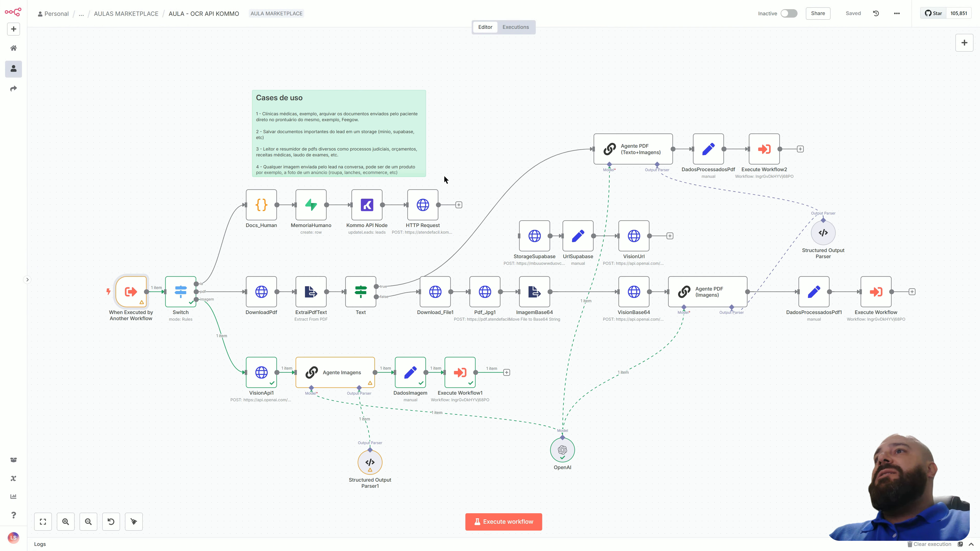
mouse_move(130, 296)
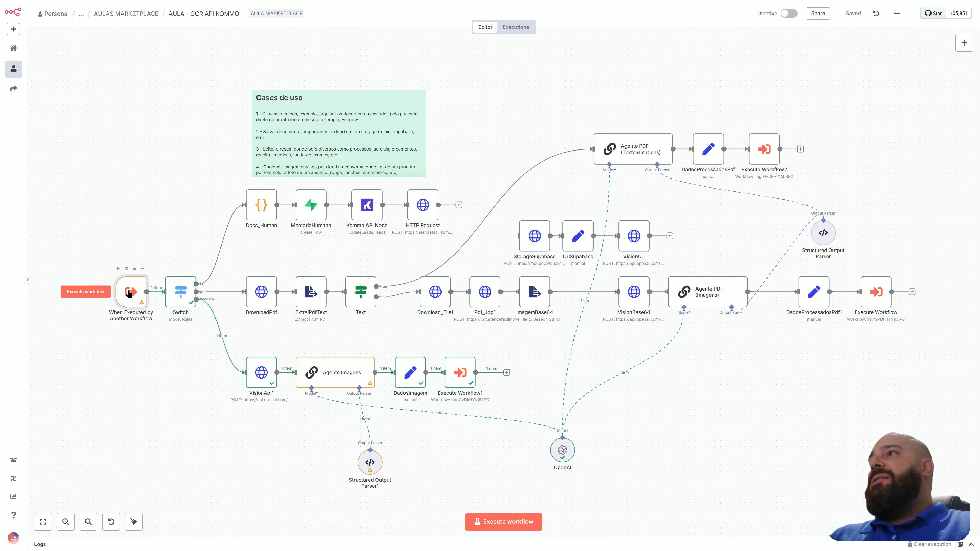
double_click(129, 293)
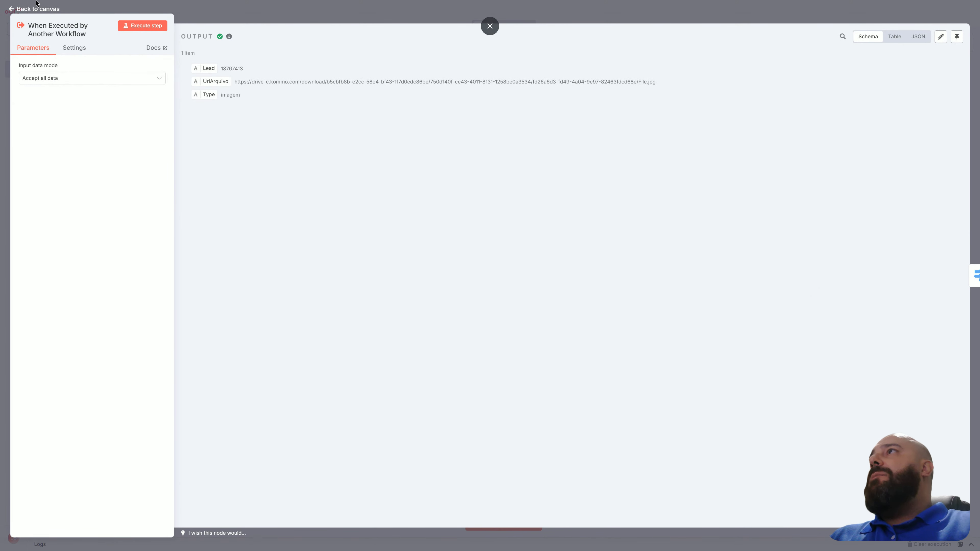
left_click(37, 9)
Examine the Switch node's routing rules by Type and look over the OCR workflow's branches.
double_click(182, 294)
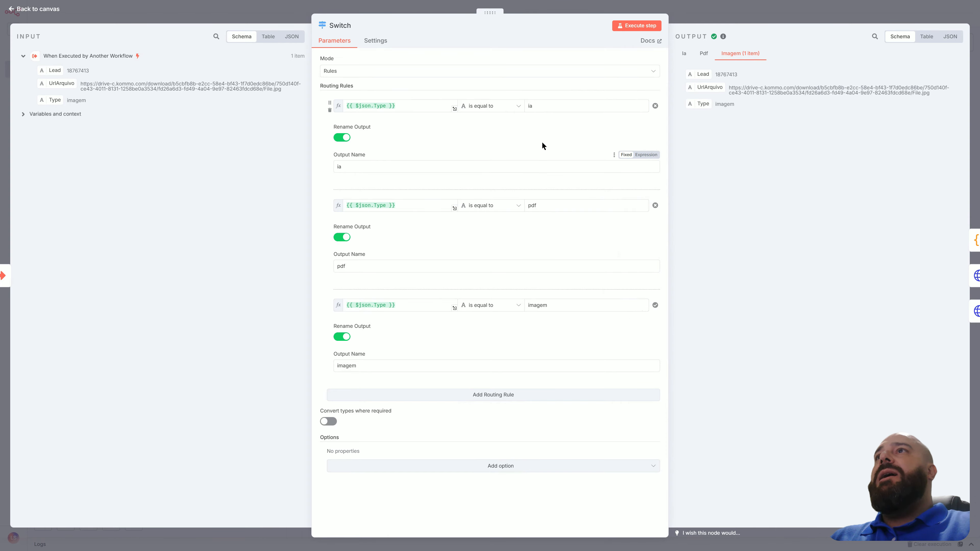
left_click(40, 11)
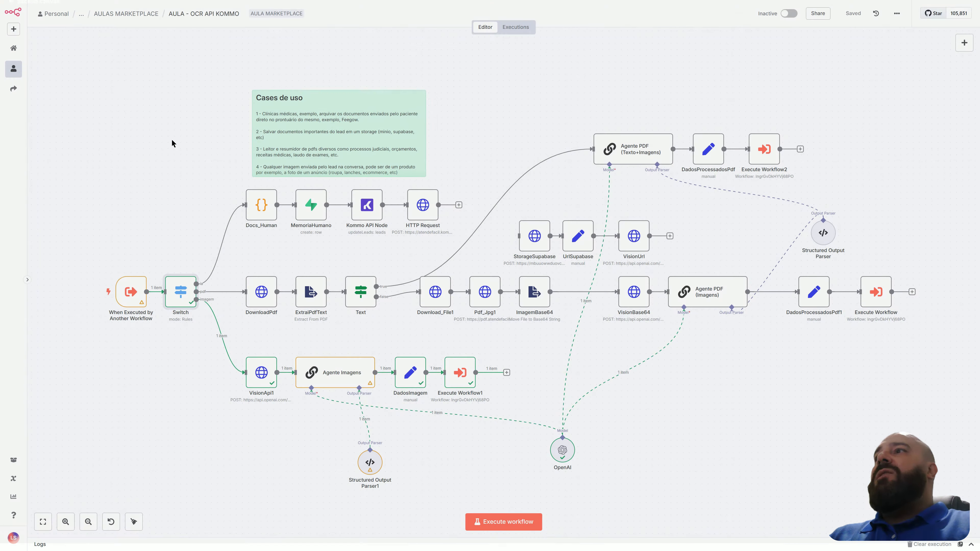
mouse_move(142, 305)
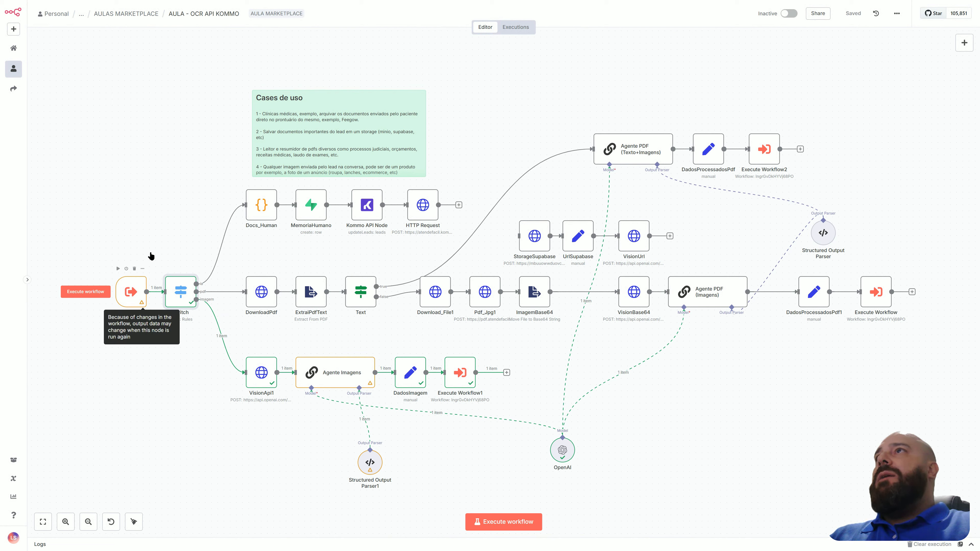
scroll(150, 131, "down", 2)
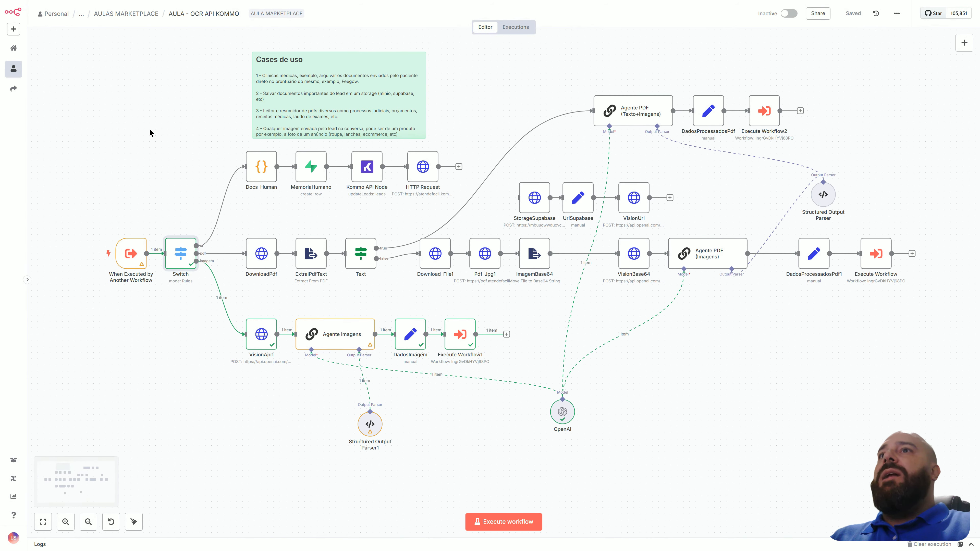
scroll(149, 129, "up", 1)
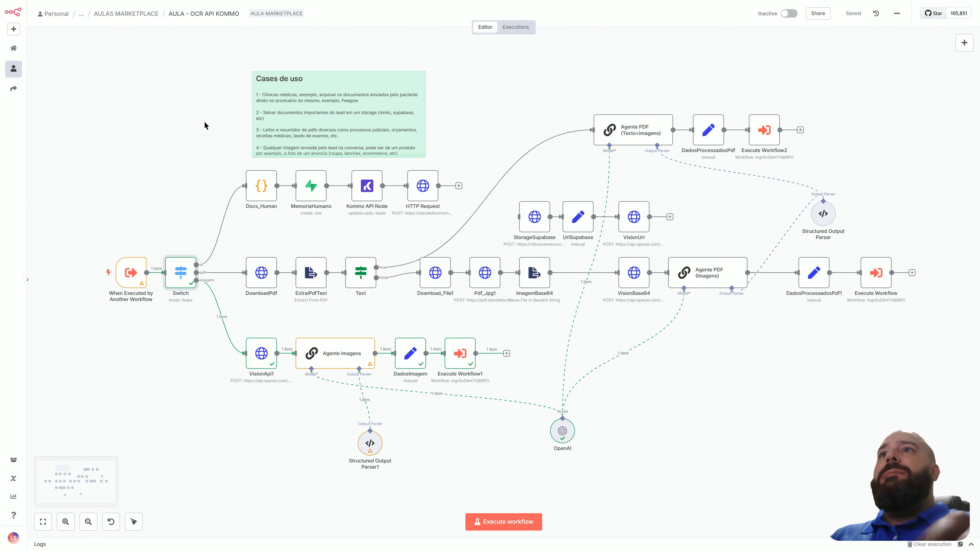
Switch to WhatsApp and send the OCR - JPG file from Downloads as a document in the open chat.
key("alt+Tab")
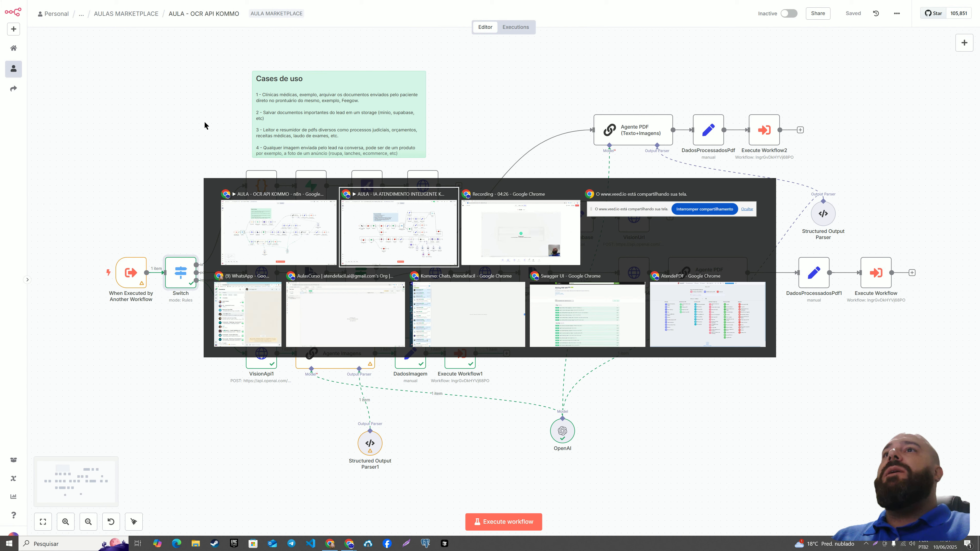
key("alt+Tab")
key("alt+Tab")
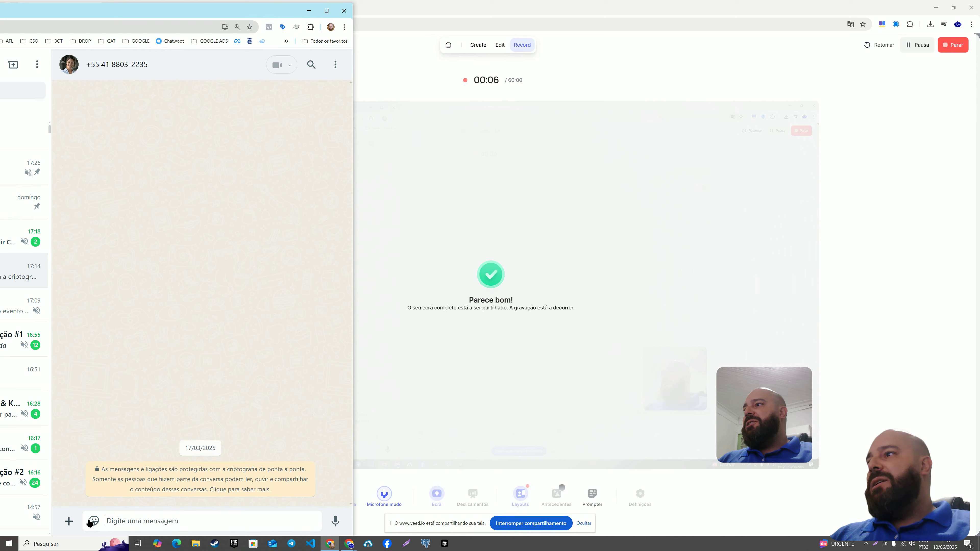
left_click(69, 522)
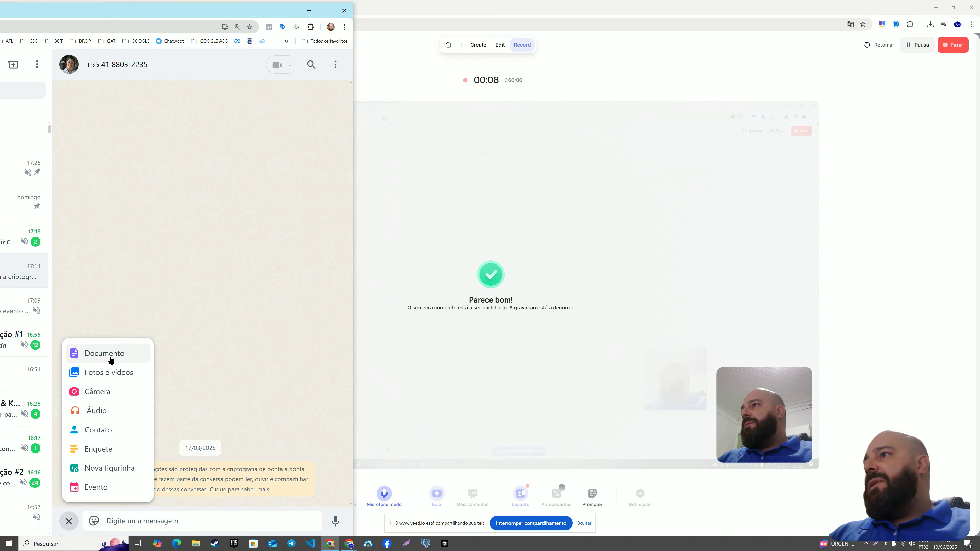
left_click(124, 353)
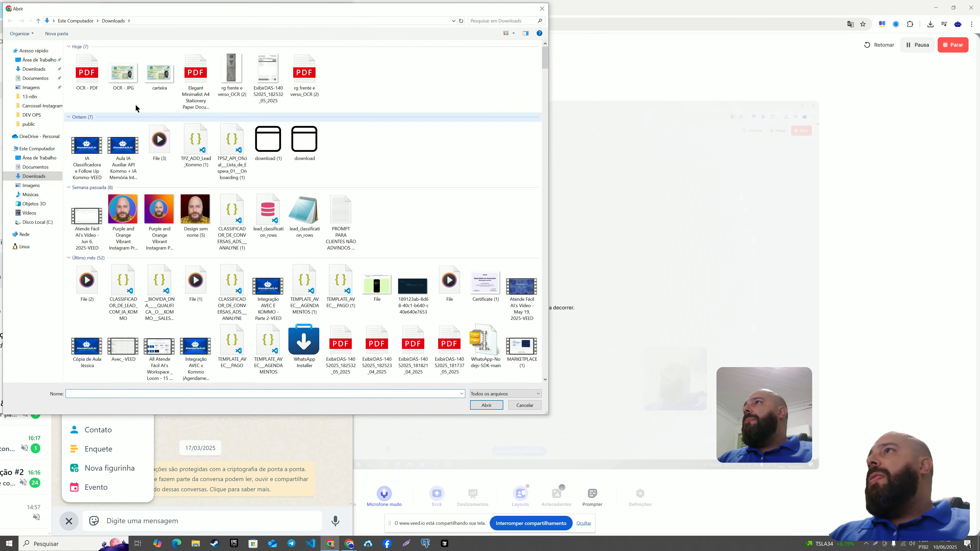
left_click(123, 74)
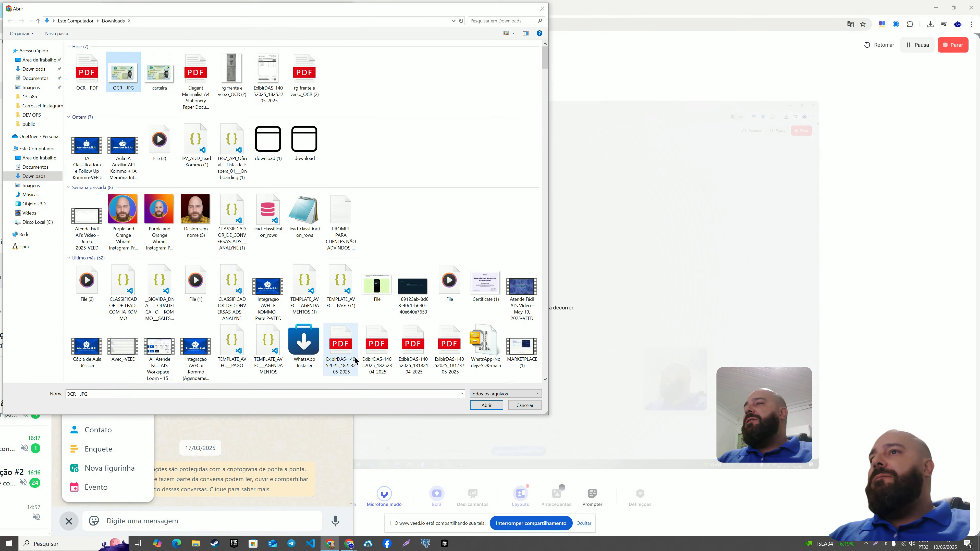
left_click(483, 406)
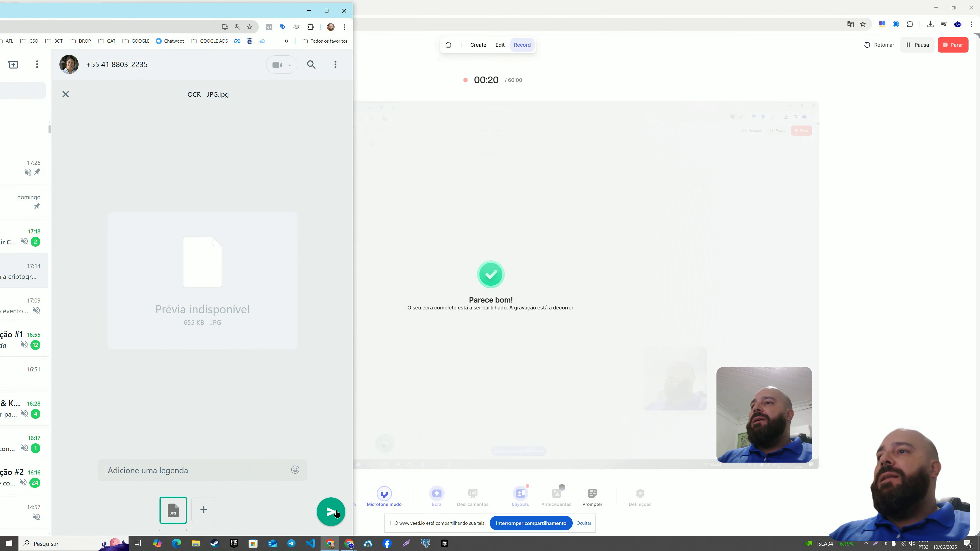
left_click(326, 513)
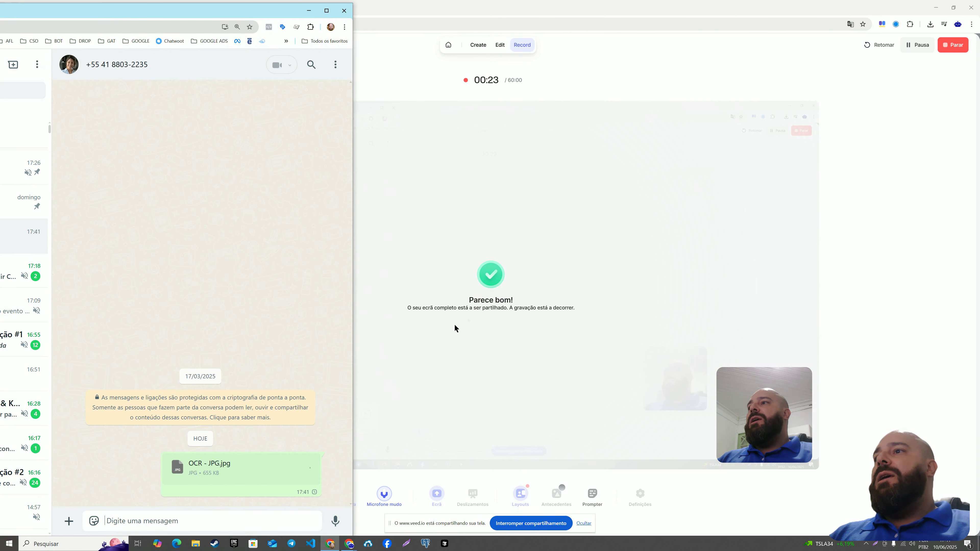
Switch back to the AULA - IA ATENDIMENTO INTELIGENTE KOMMO workflow in n8n and open its newest execution, Jun 10, 17:41:09.
key("alt+Tab")
key("alt+Tab")
key("alt+Tab")
key("alt+Tab")
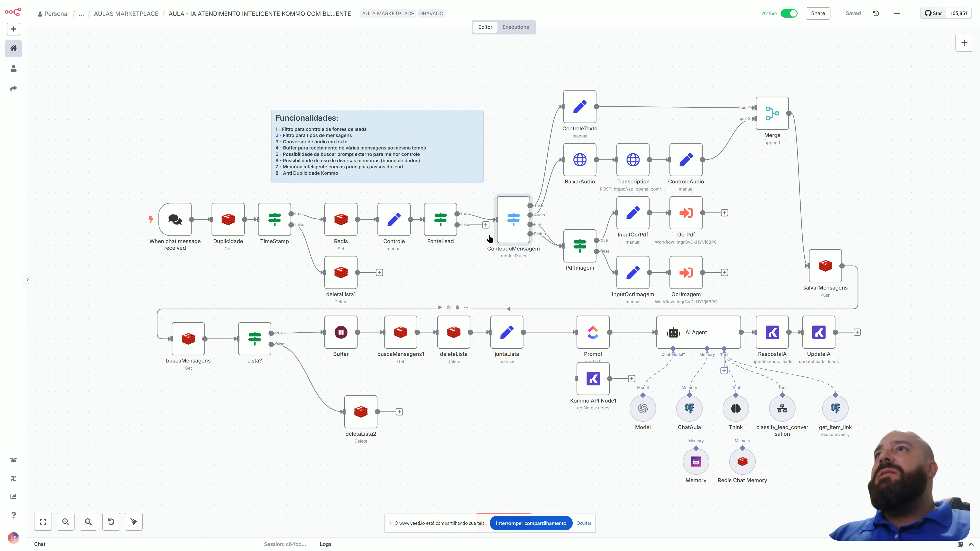
left_click(525, 29)
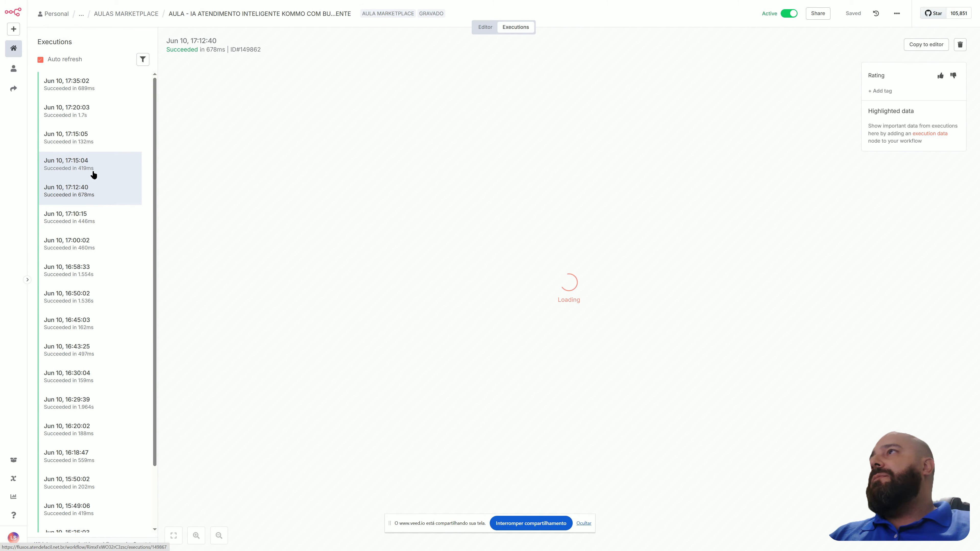
left_click(87, 84)
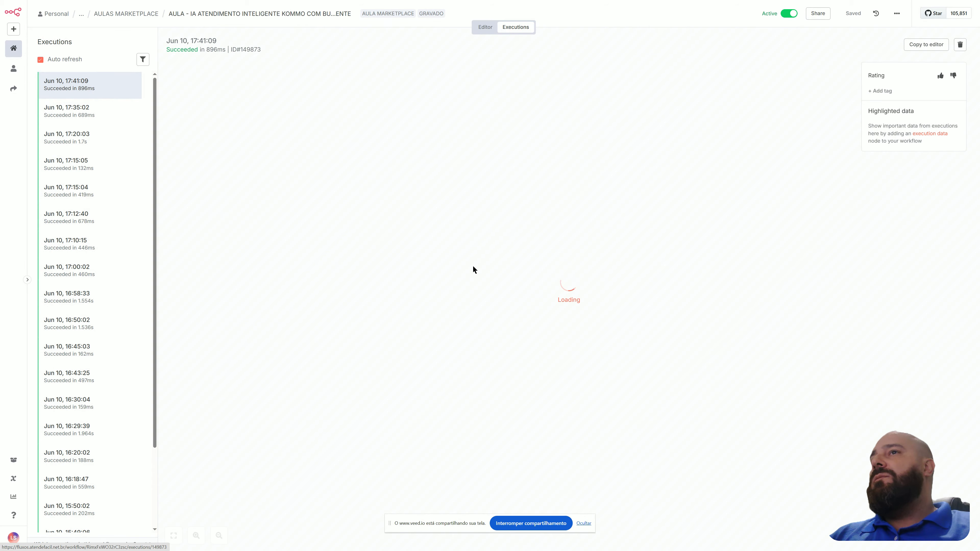
Hide the screen-sharing notice and inspect the execution data of the ConteudoMensagem and When chat message received nodes.
left_click(582, 525)
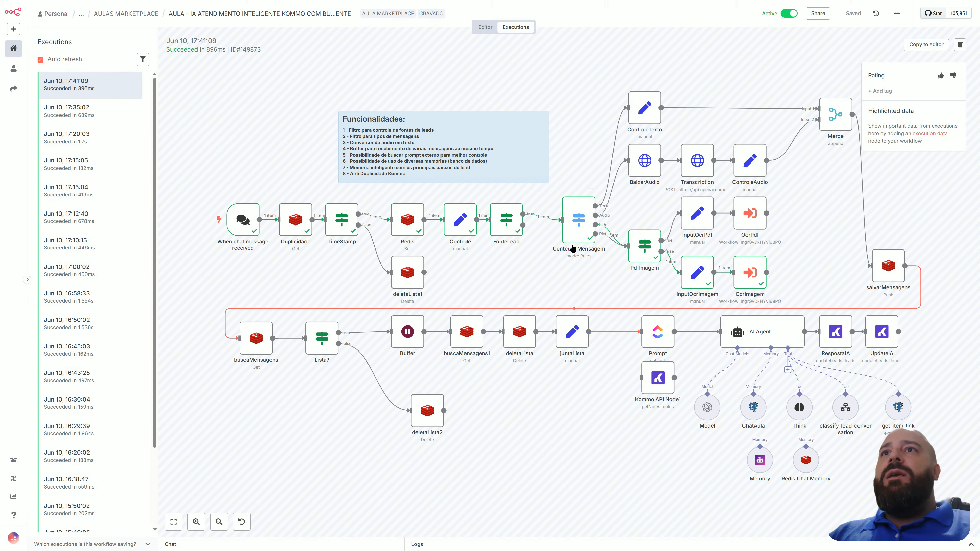
double_click(574, 237)
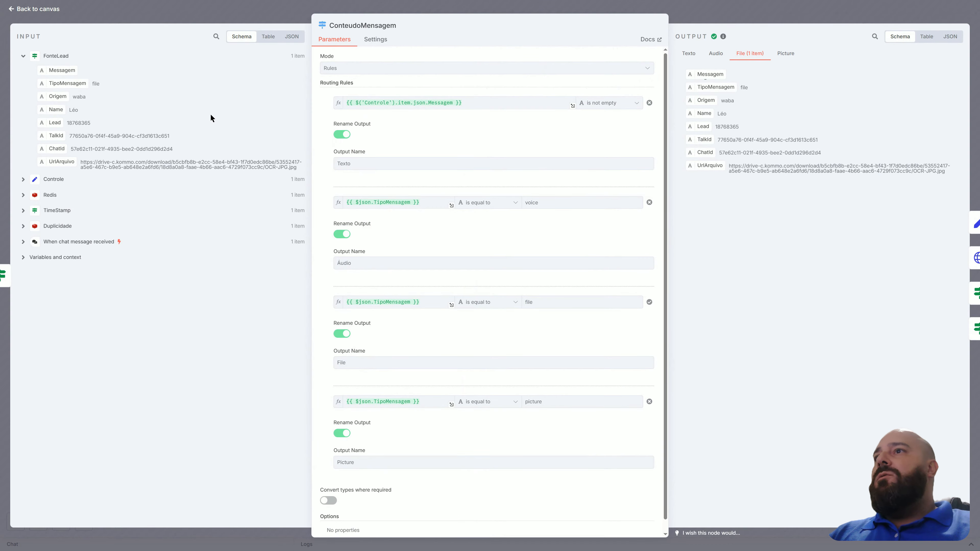
left_click(47, 12)
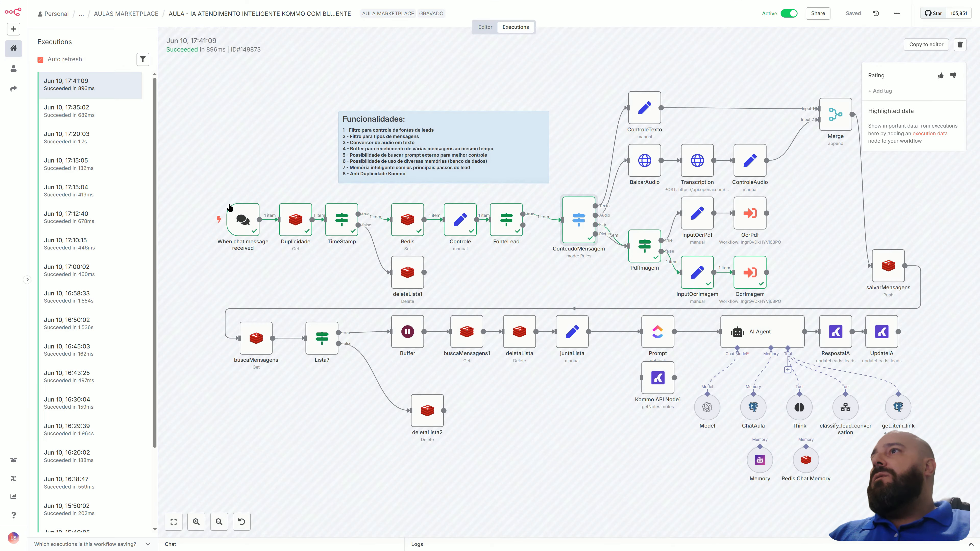
double_click(243, 220)
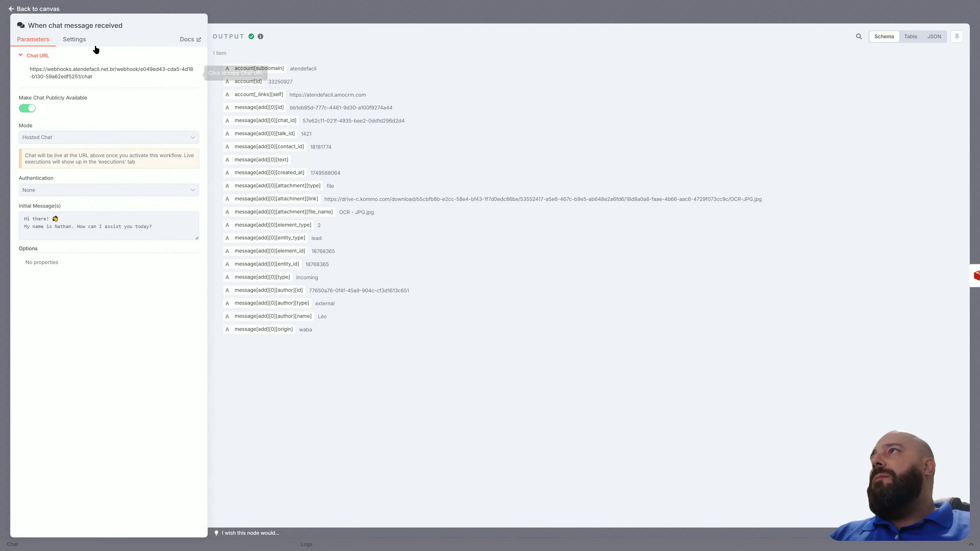
left_click(53, 10)
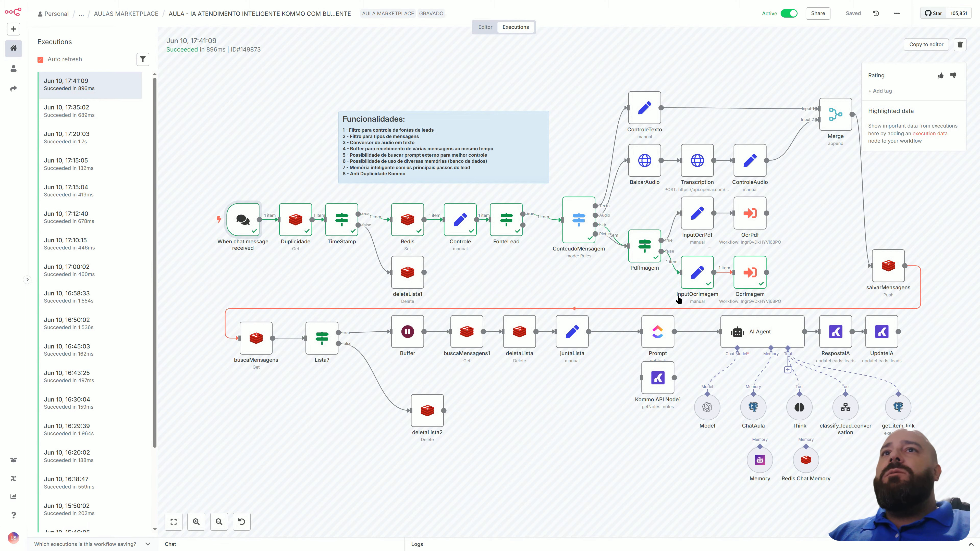
Switch to the AULA - OCR API KOMMO workflow, open its Jun 10, 17:41:23 execution and inspect the trigger's output.
left_click(485, 26)
key("alt+Tab")
key("alt+Tab")
key("alt+Tab")
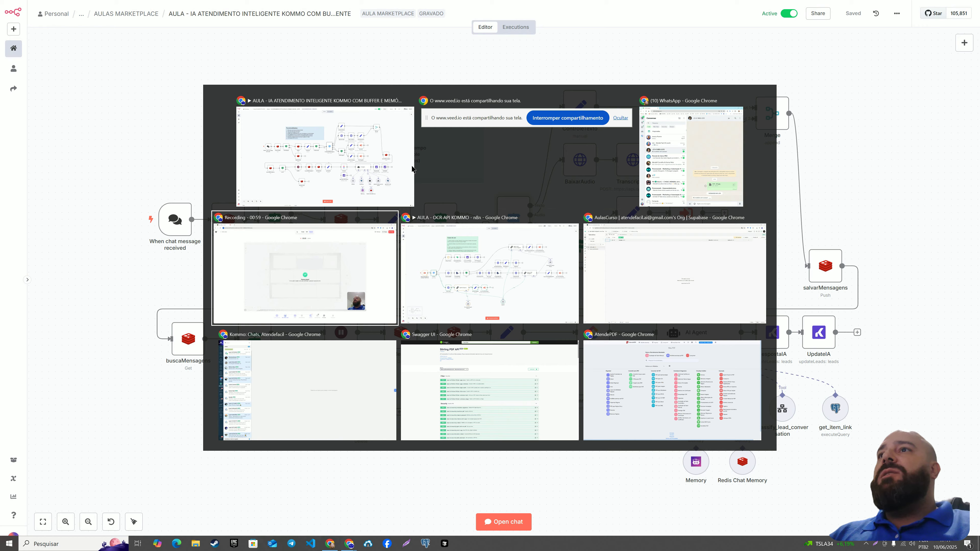
left_click(519, 27)
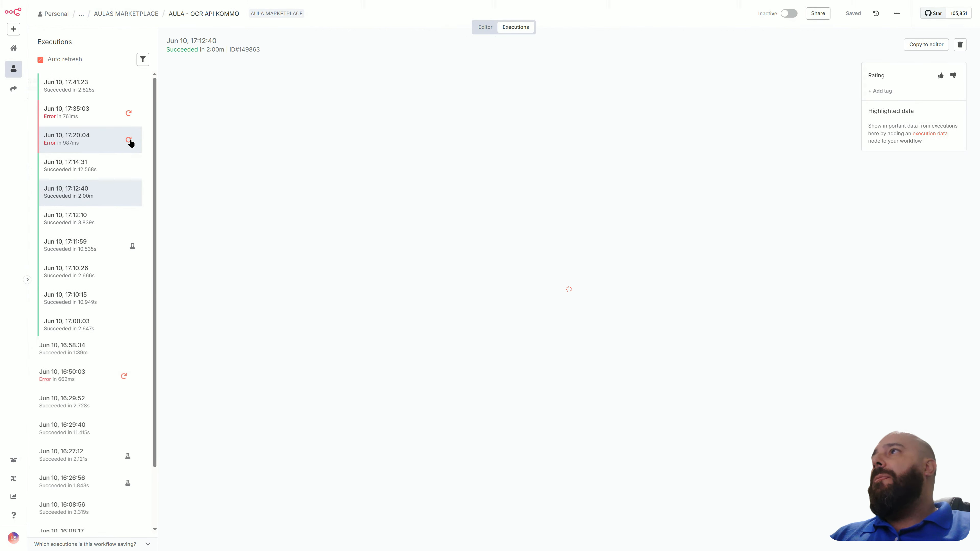
left_click(103, 96)
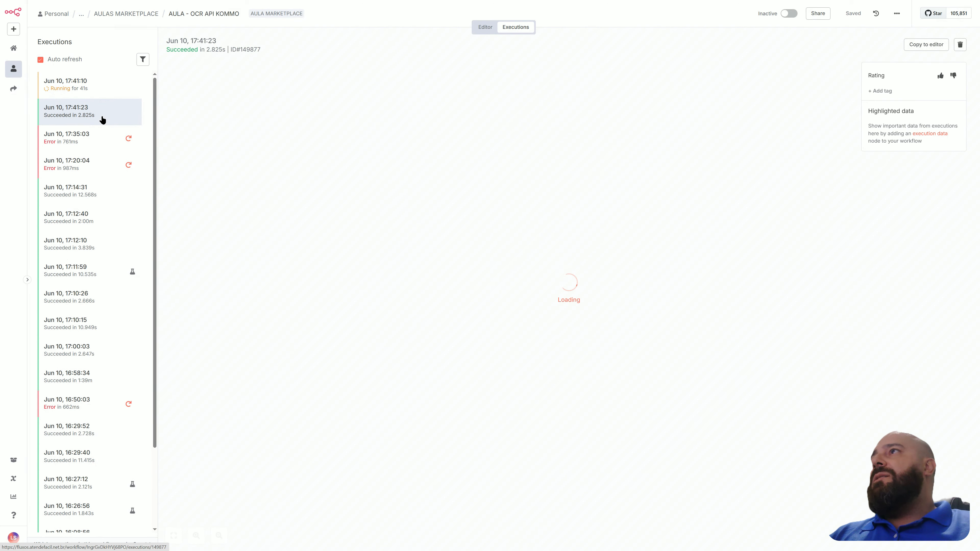
double_click(253, 296)
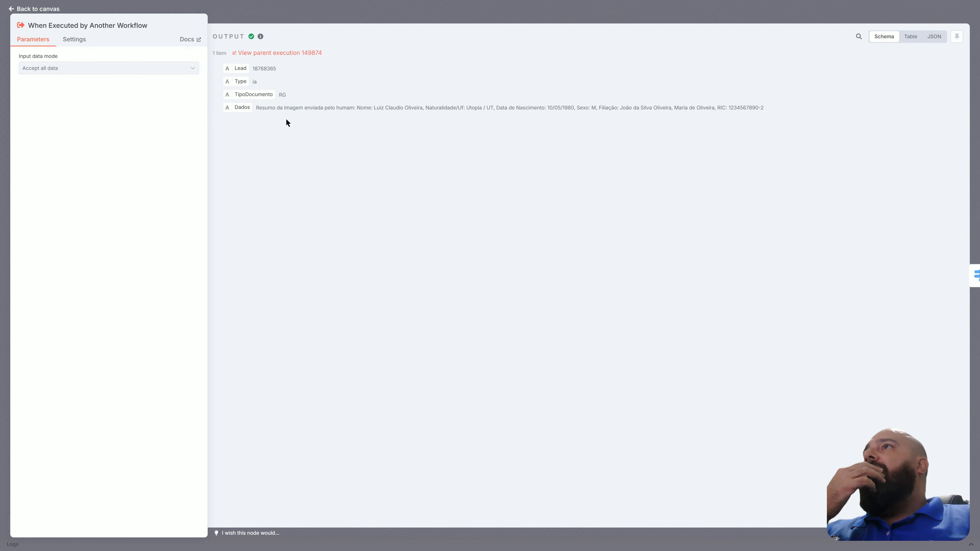
left_click(51, 9)
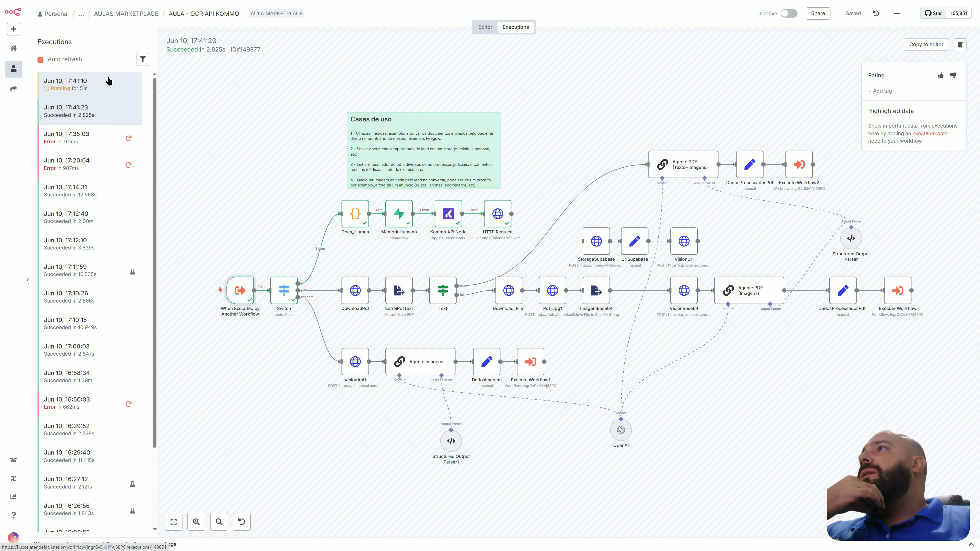
Stop the running Jun 10, 17:41:10 execution and open its canceled run.
left_click(99, 83)
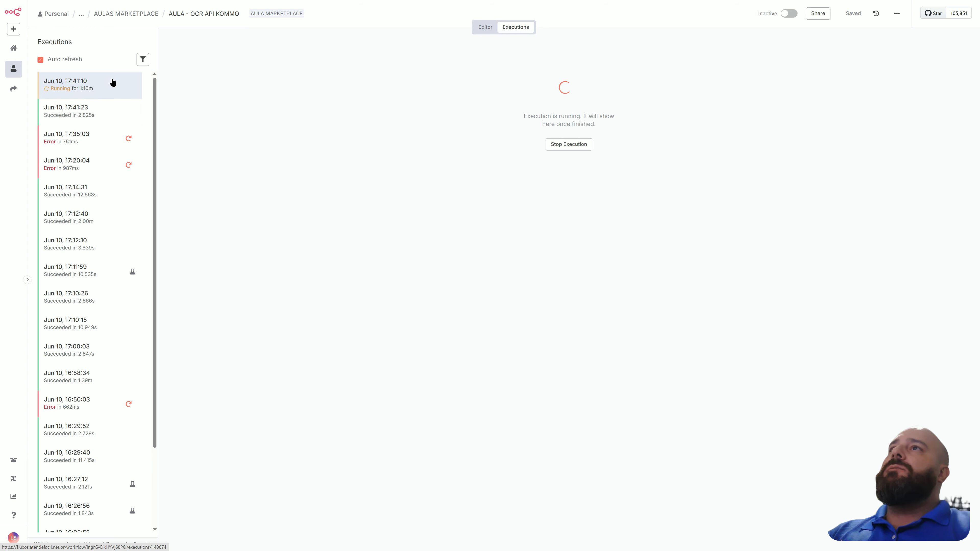
left_click(558, 147)
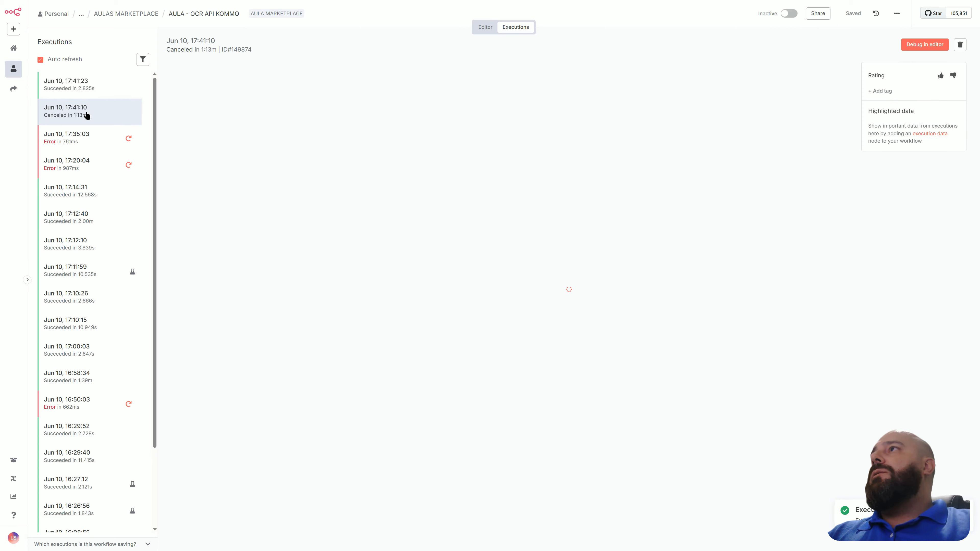
left_click(87, 115)
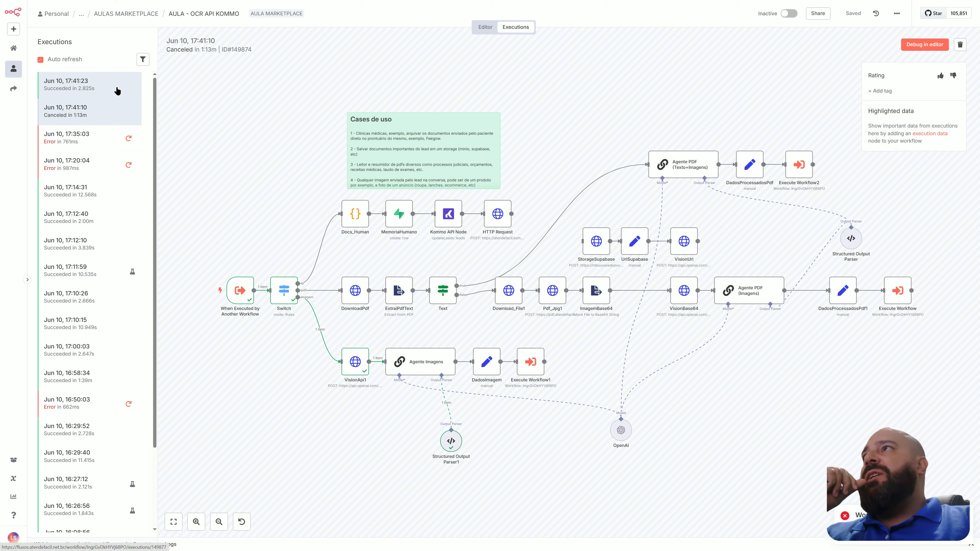
Inspect the trigger's output and the Switch node's routing of the imagem type in the canceled execution.
double_click(233, 288)
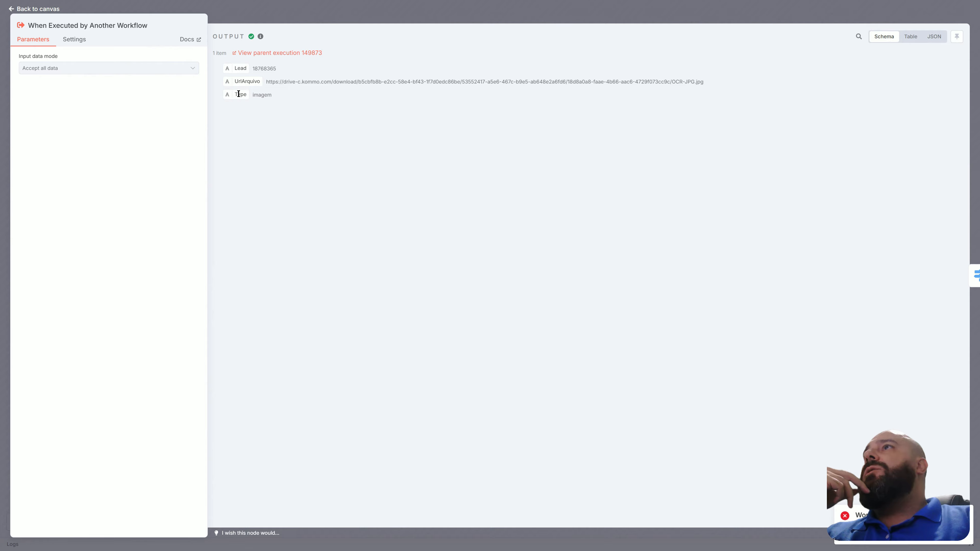
left_click(37, 9)
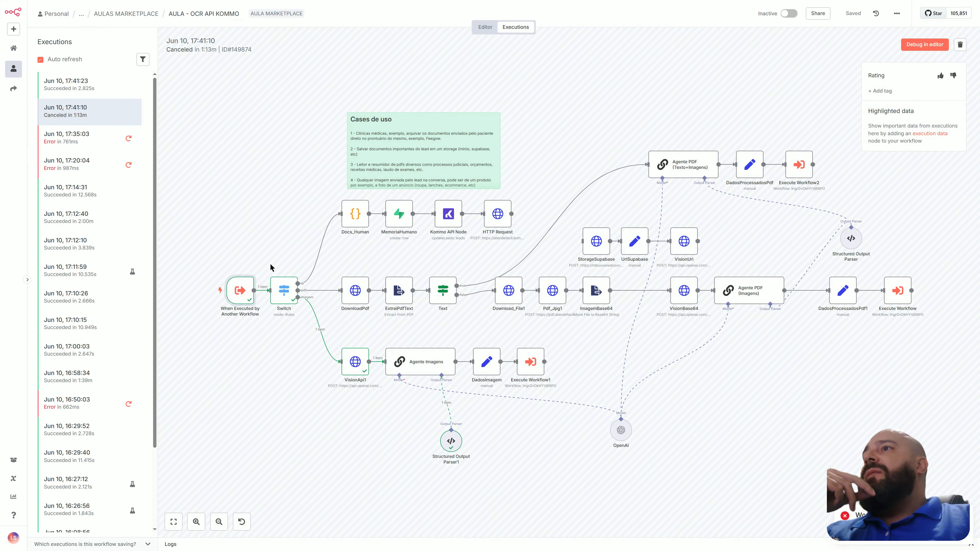
double_click(283, 288)
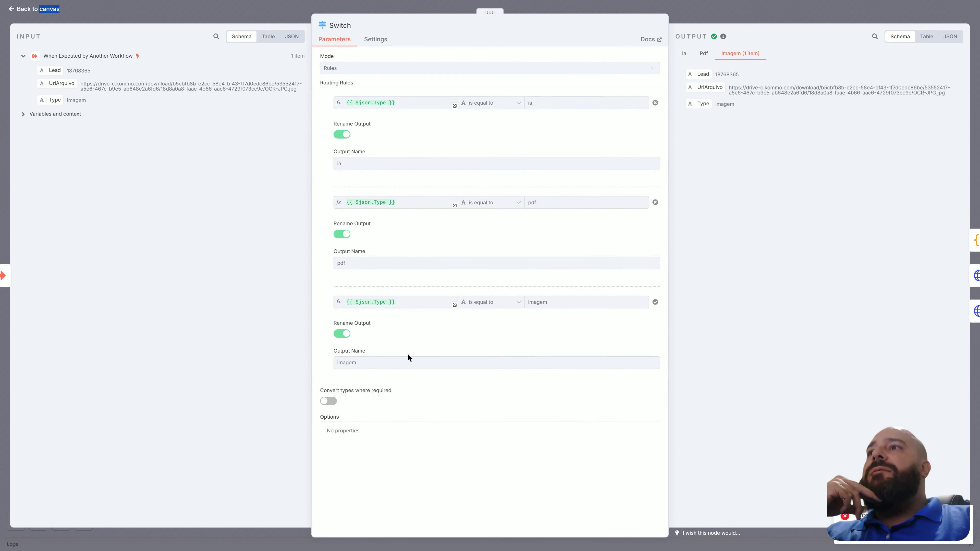
left_click(26, 9)
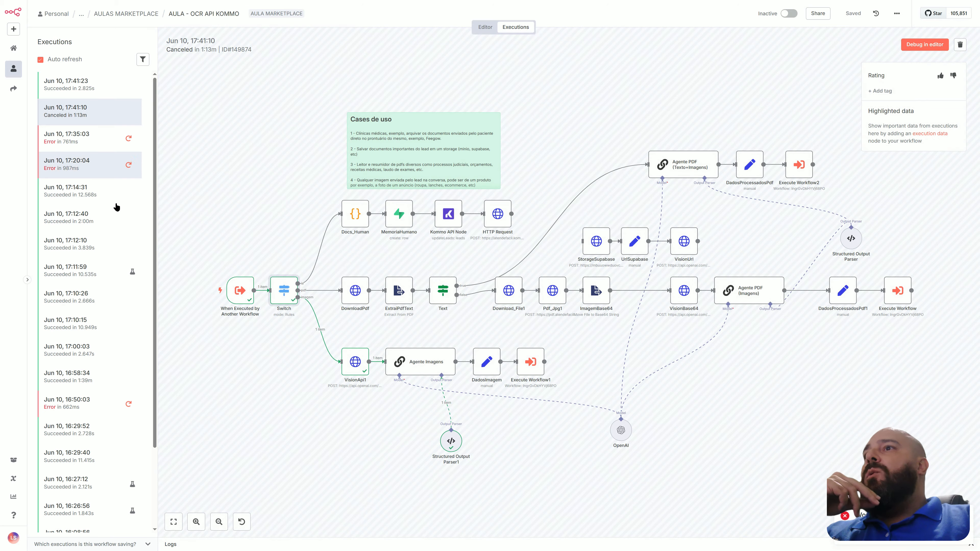
Examine the VisionApi1 request settings and view its JSON body expression with the image analysis prompt in full.
double_click(356, 366)
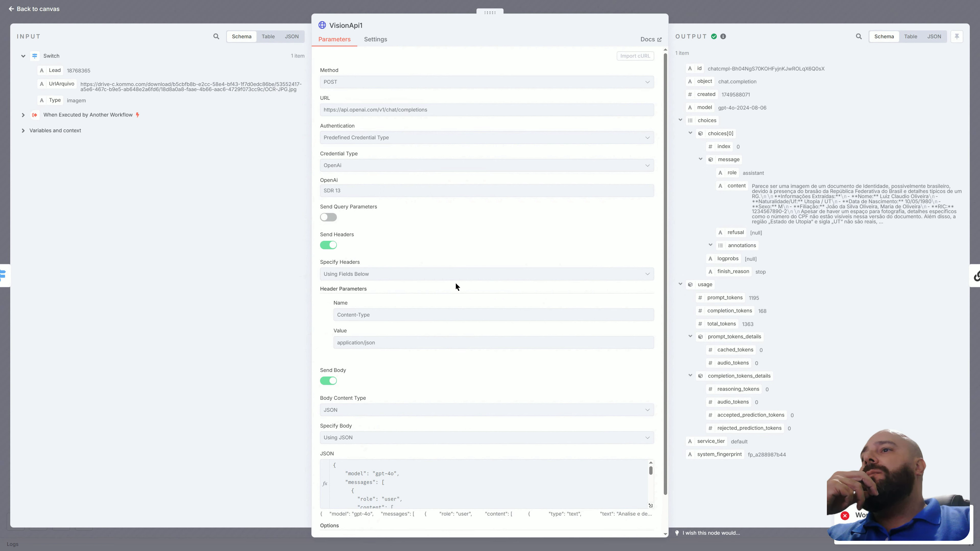
scroll(455, 286, "down", 2)
left_click(650, 467)
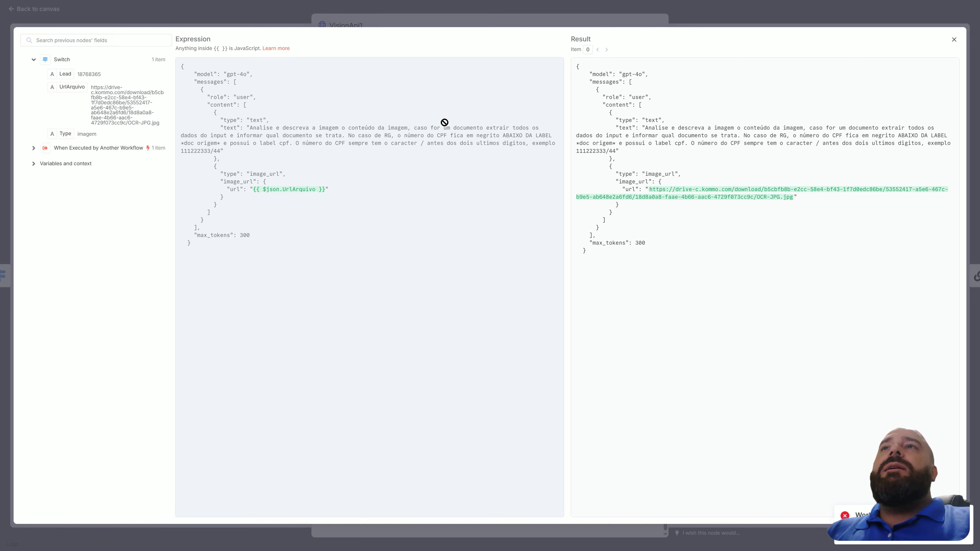
left_click(24, 10)
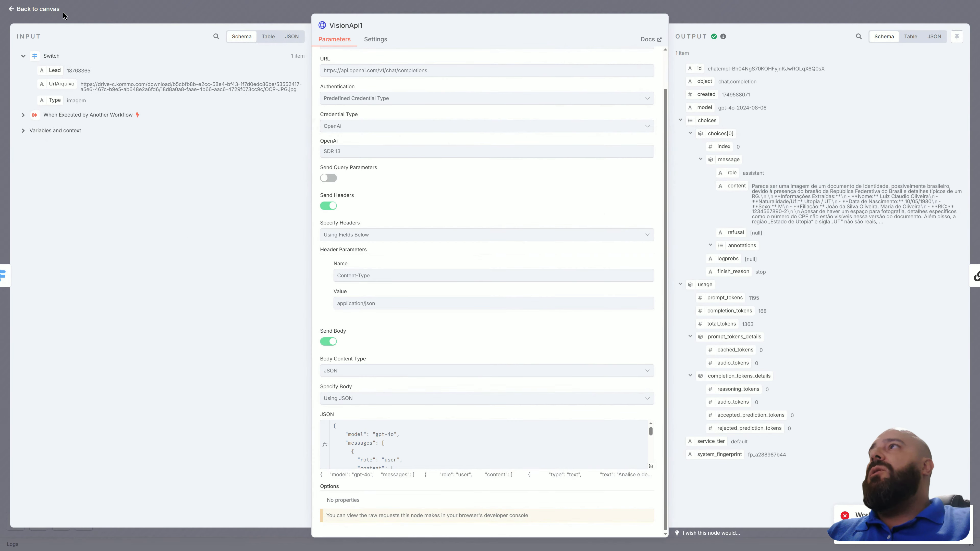
left_click(651, 467)
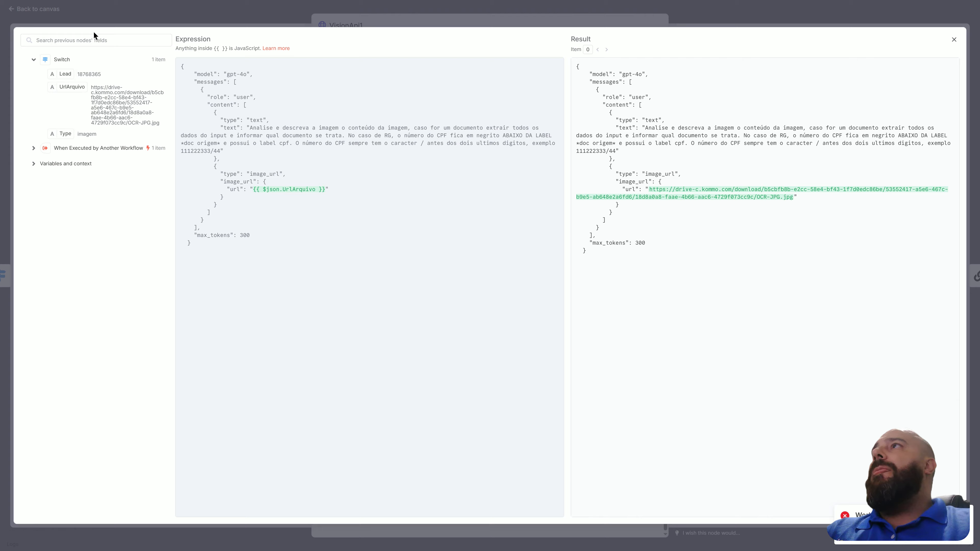
left_click(676, 285)
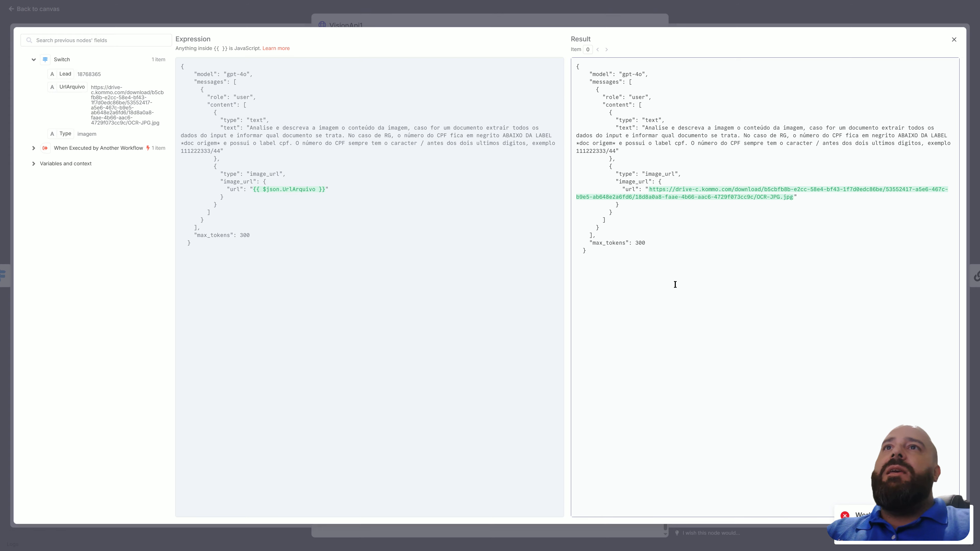
left_click(51, 10)
left_click(52, 10)
Examine the Agente Imagens node's input, prompt and system message in the canceled execution.
double_click(426, 368)
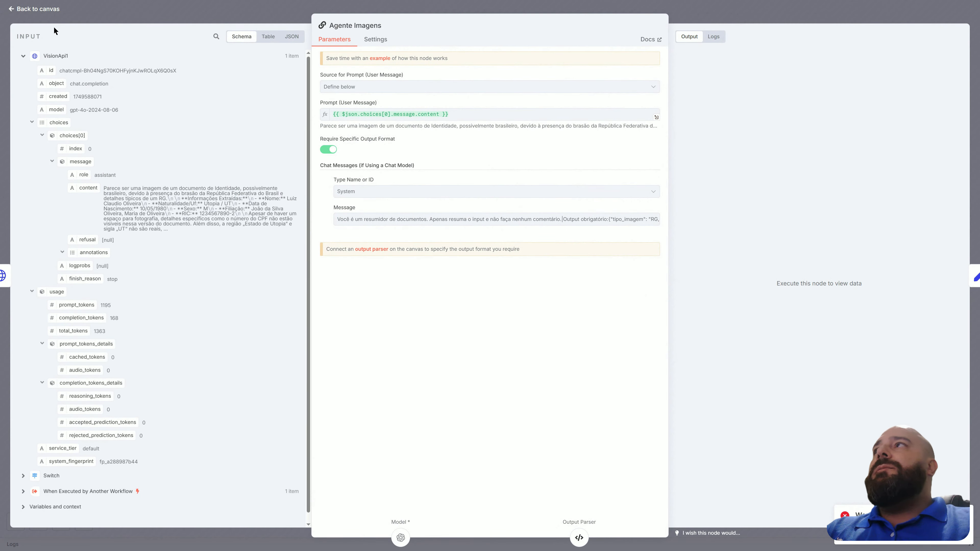
left_click(45, 9)
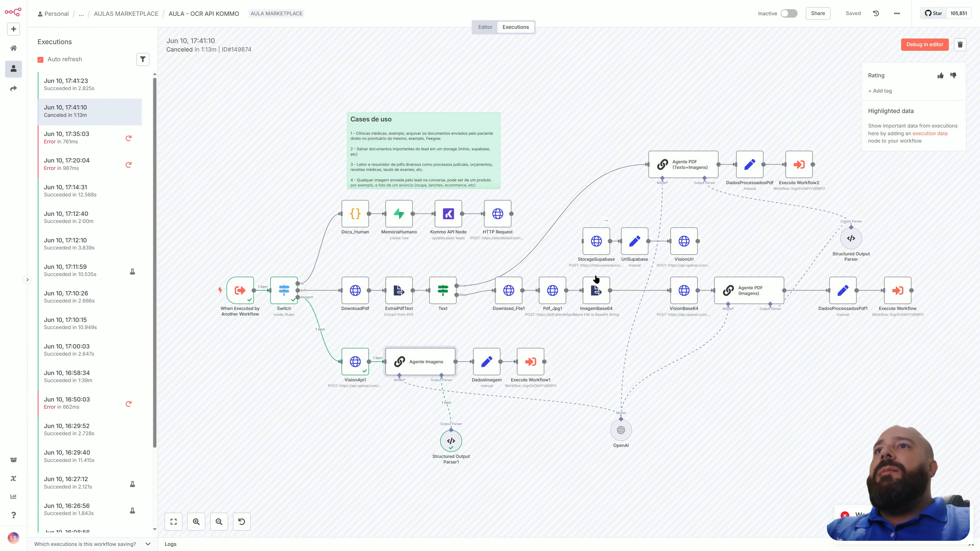
double_click(442, 370)
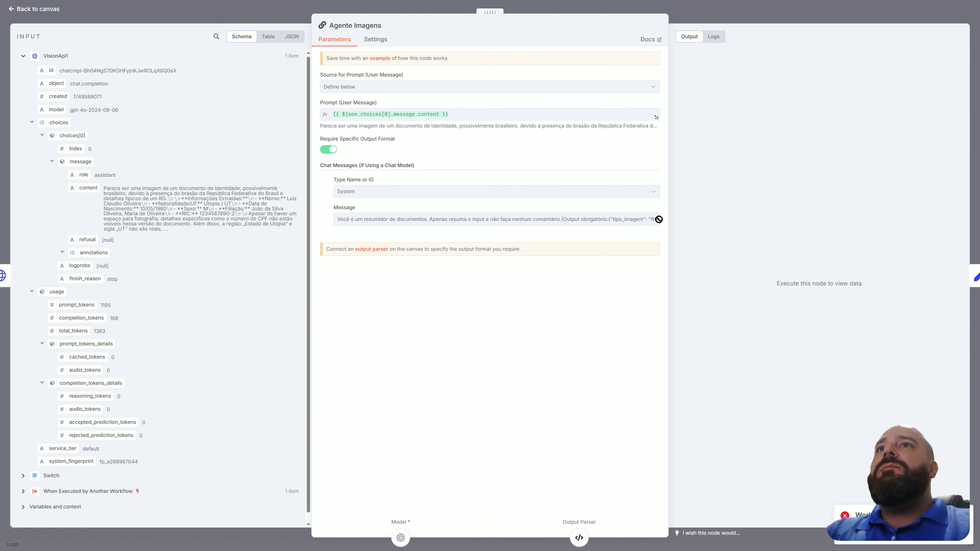
left_click(45, 8)
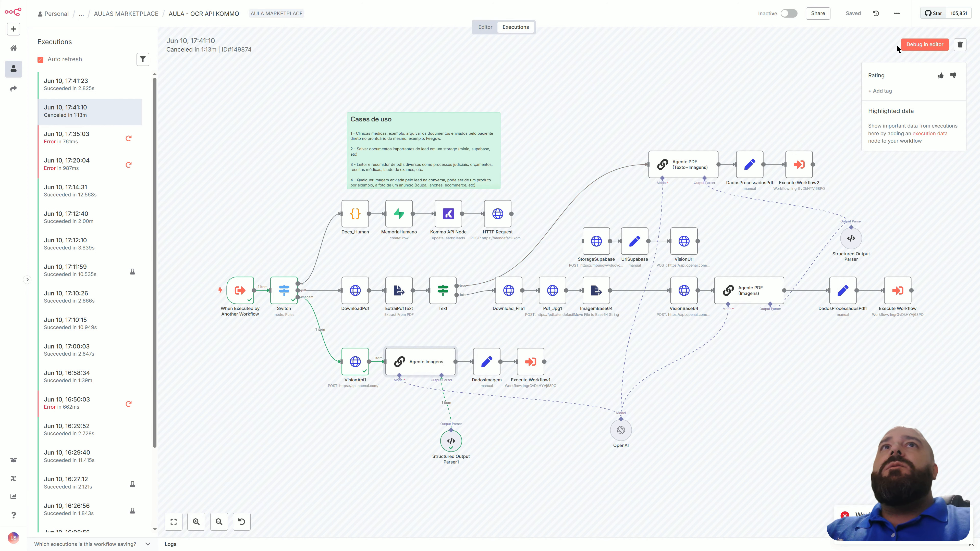
Load the canceled execution into the editor for debugging and save the workflow.
left_click(909, 44)
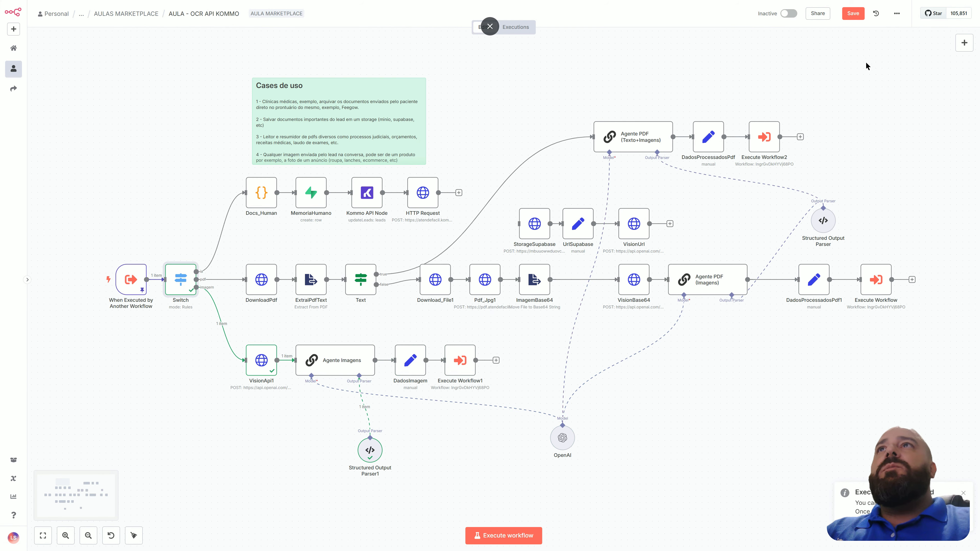
left_click(854, 16)
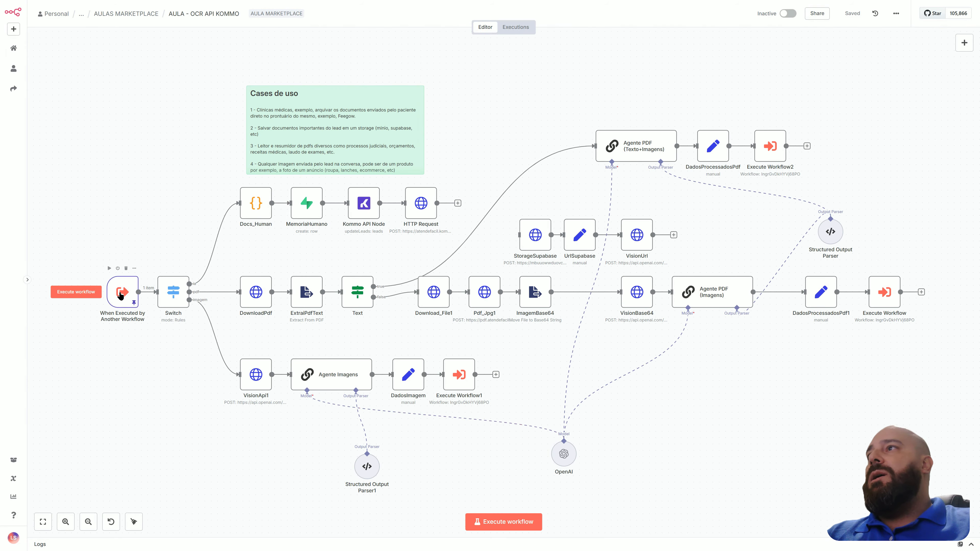
Check the pinned data on the When Executed by Another Workflow trigger and execute the OCR workflow.
double_click(120, 294)
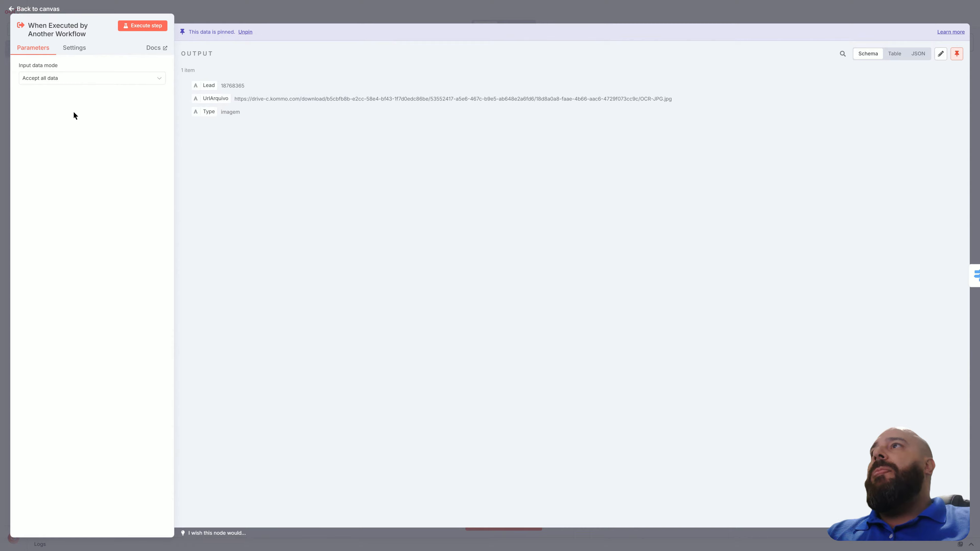
left_click(33, 11)
left_click(524, 517)
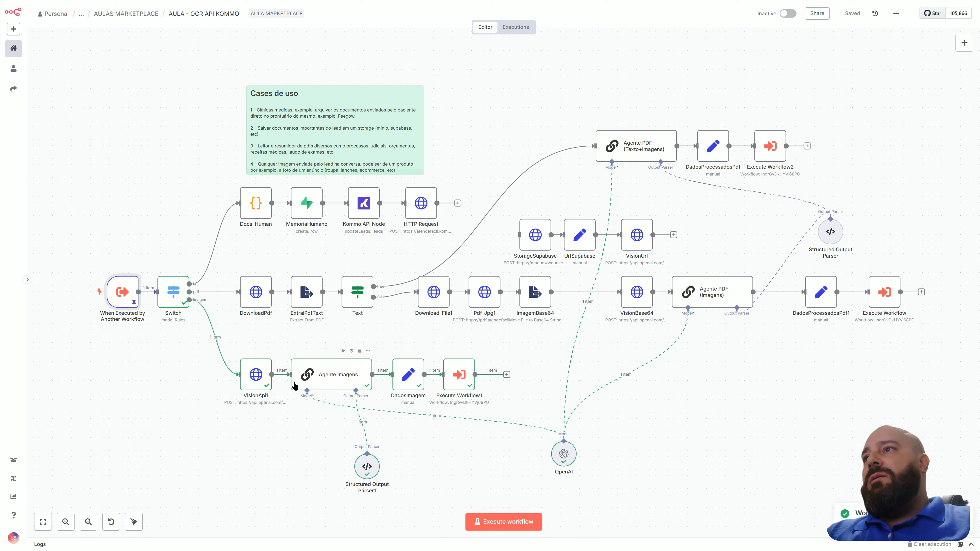
Review the VisionApi1 output from the new run and open Agente Imagens to view its structured output.
left_click(266, 385)
double_click(266, 385)
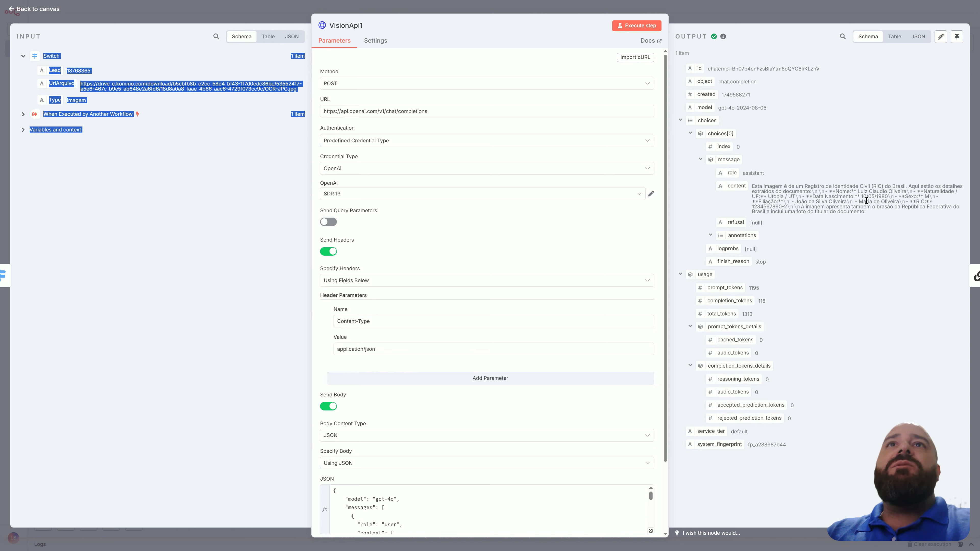
left_click(54, 9)
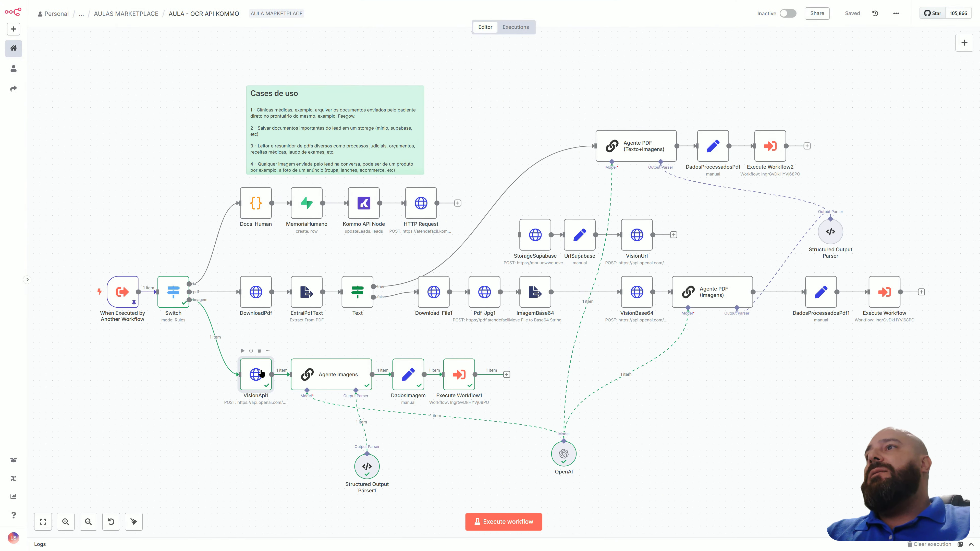
double_click(262, 372)
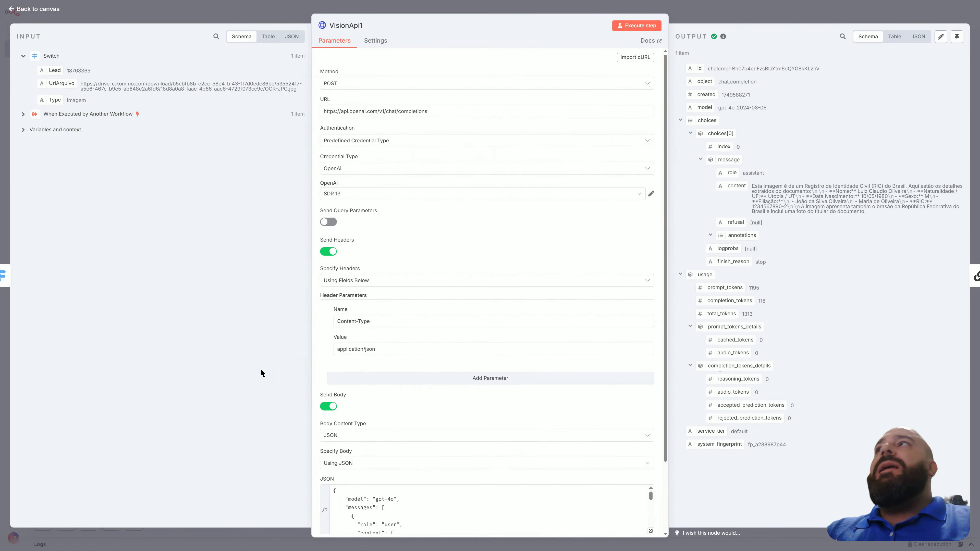
left_click(49, 10)
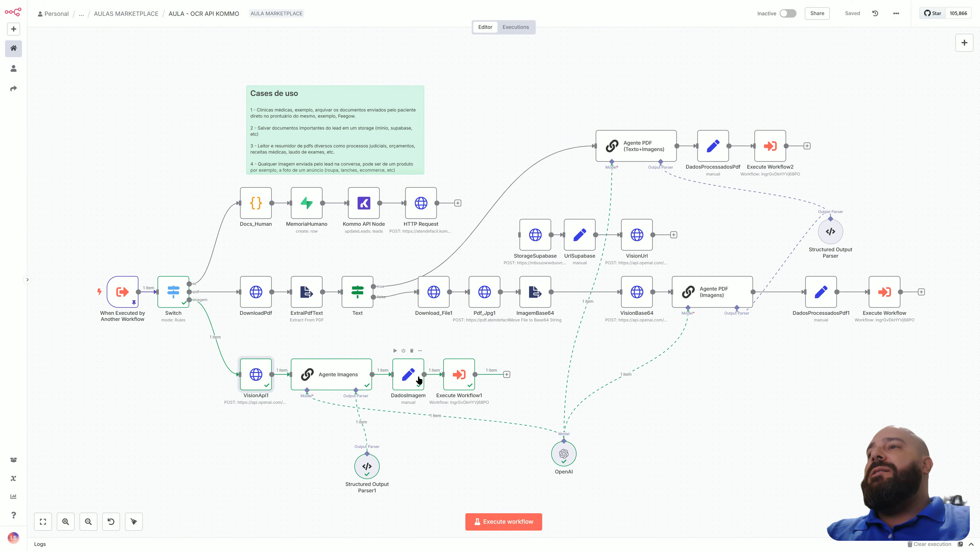
double_click(344, 372)
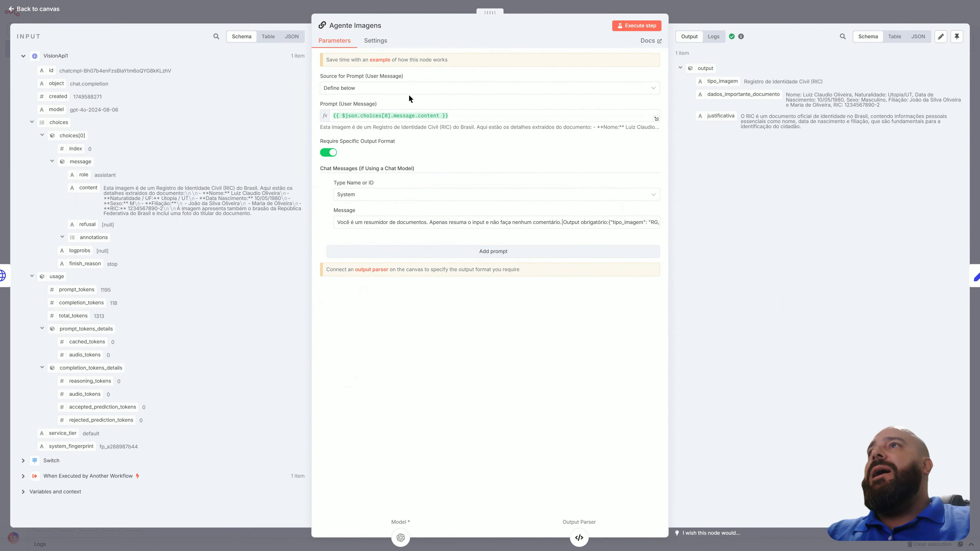
Read the full system message of the Agente Imagens node and return to the canvas.
left_click(656, 226)
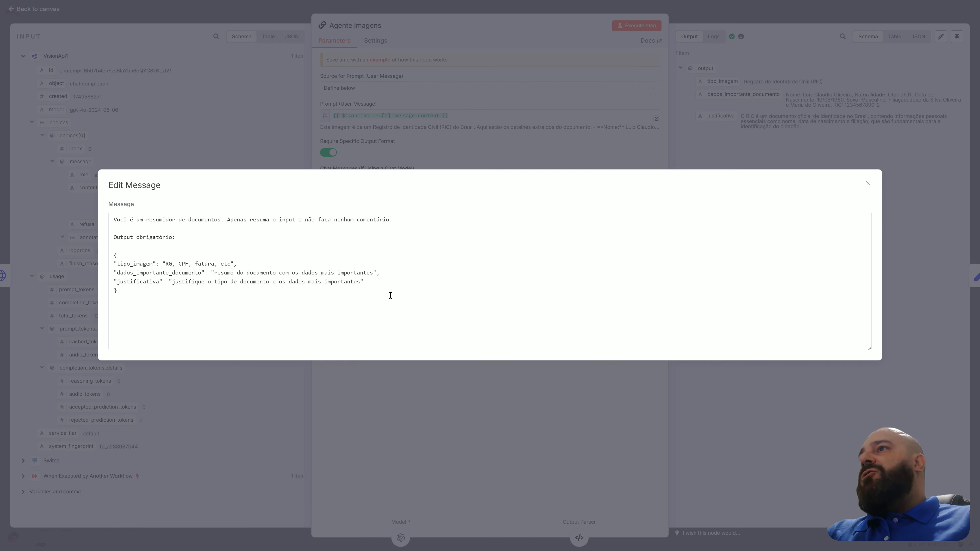
left_click(271, 145)
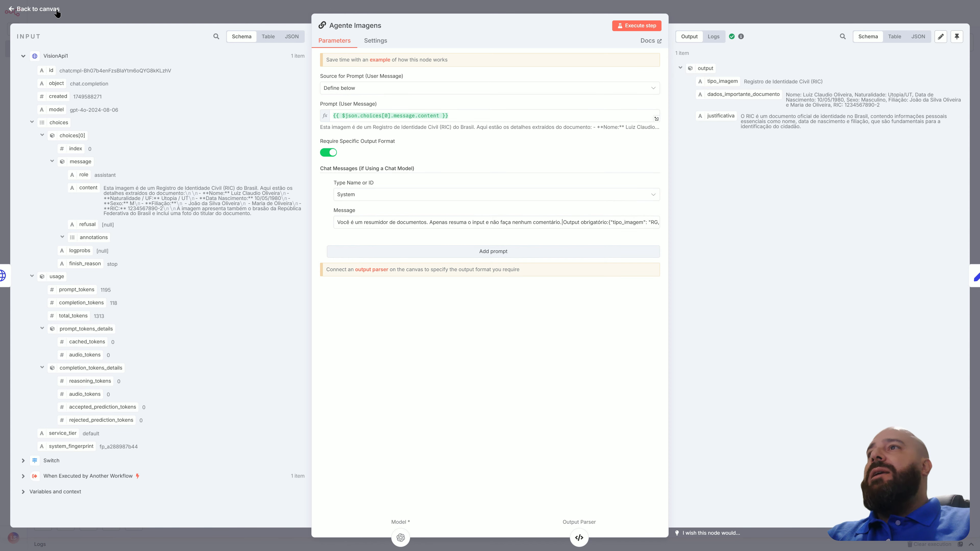
left_click(39, 8)
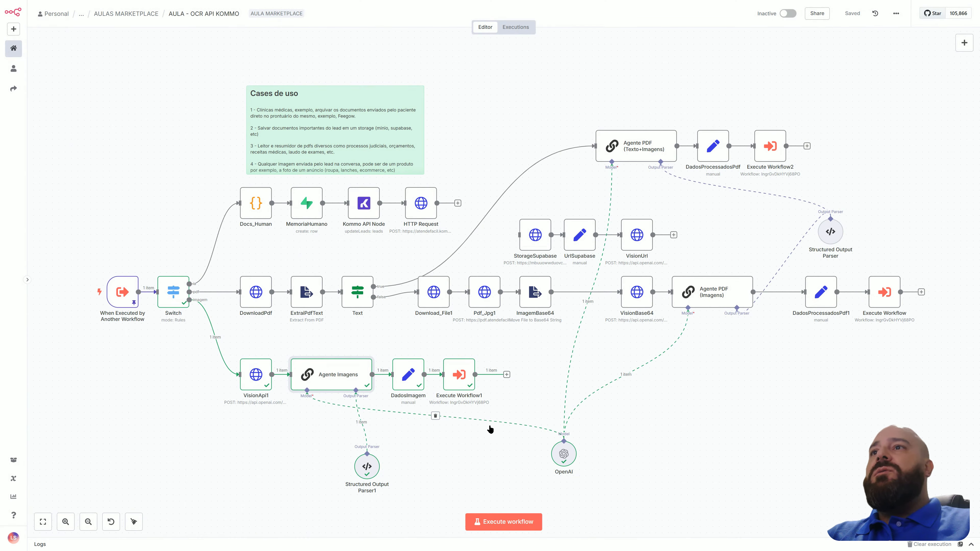
Reopen Agente Imagens and review the tipo_imagem, dados_importante_documento and justificativa fields in its output.
double_click(358, 373)
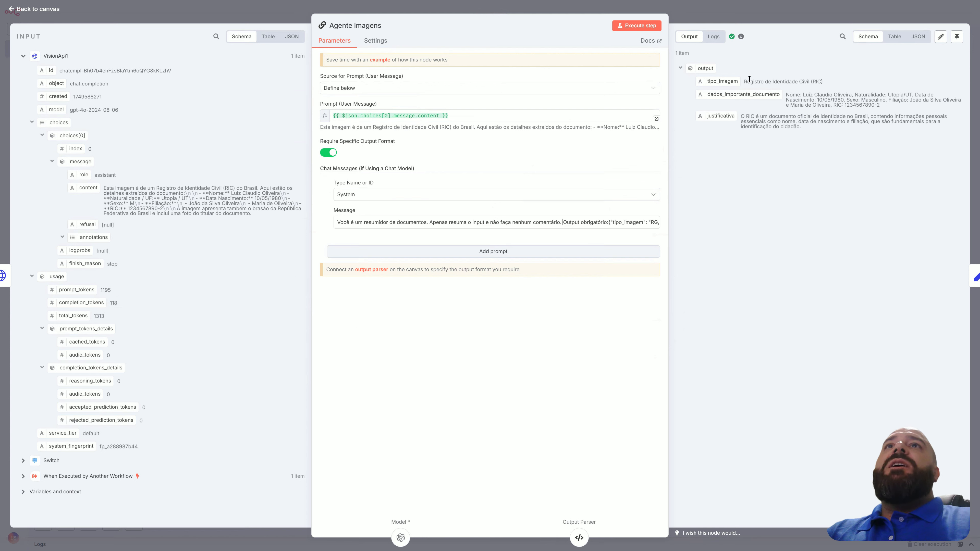
left_click_drag(746, 82, 916, 95)
left_click(847, 182)
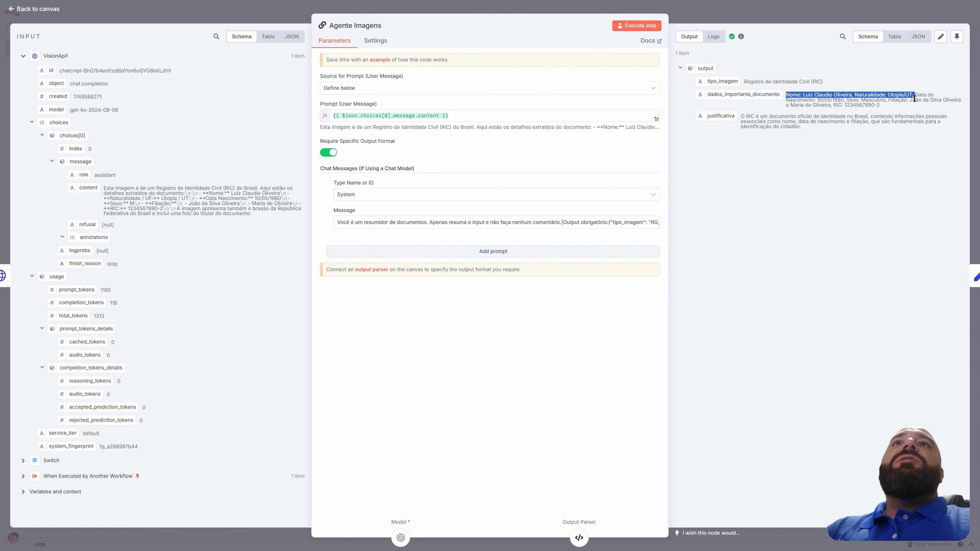
left_click(905, 102)
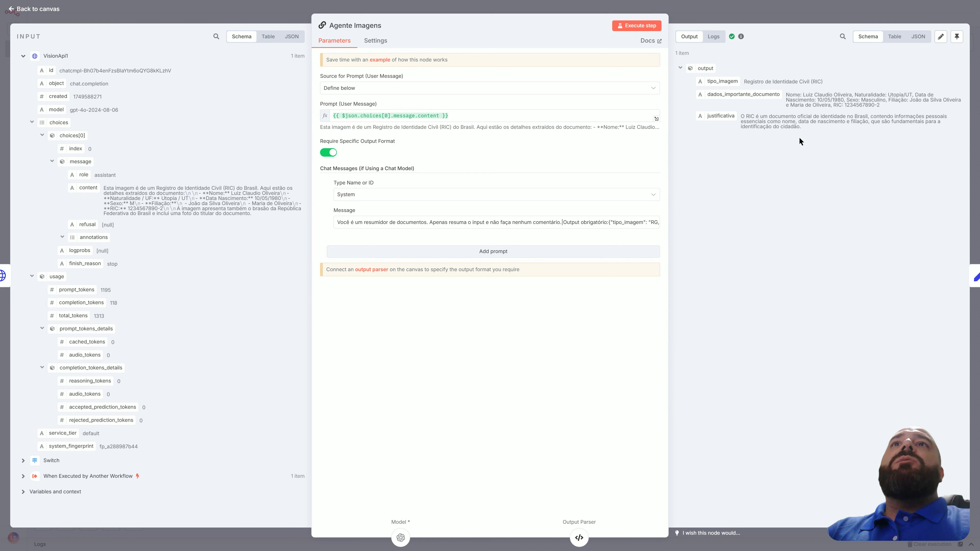
left_click_drag(810, 125, 741, 116)
left_click(760, 190)
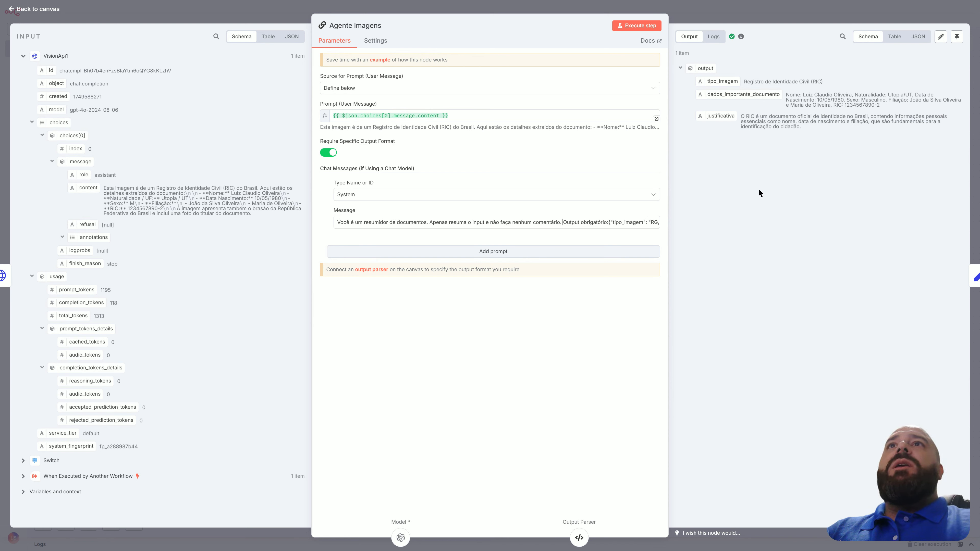
left_click(54, 10)
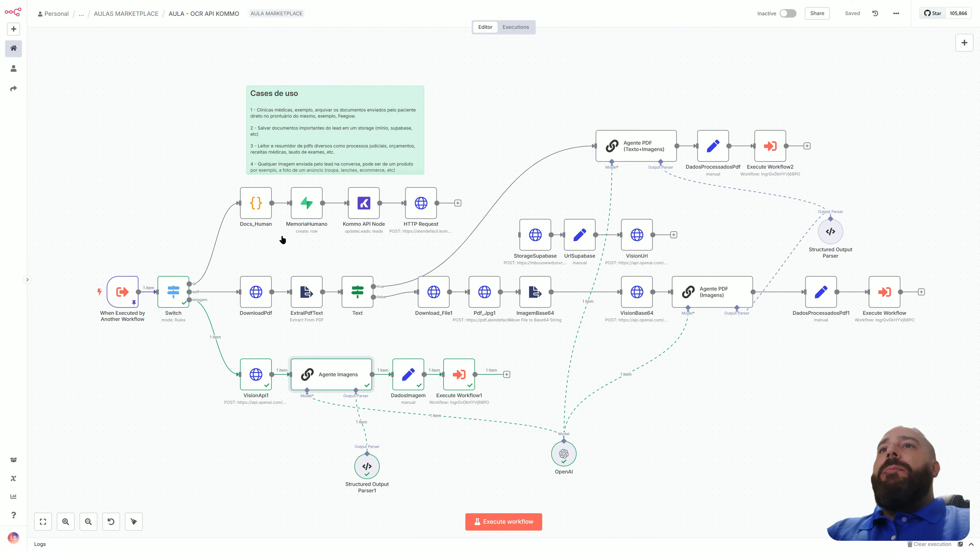
Review the DadosImagem node's field mappings and output, and check the Switch node's routing rules.
left_click(410, 375)
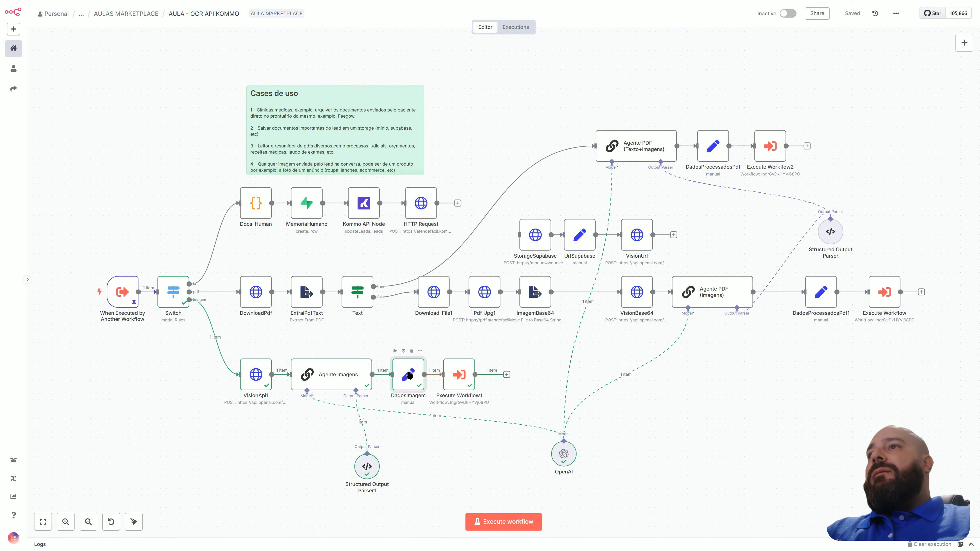
double_click(409, 375)
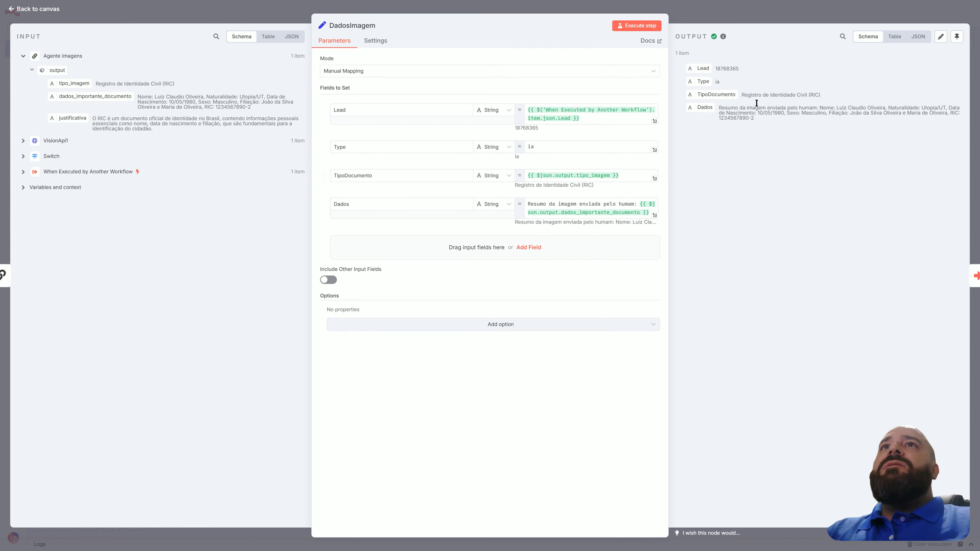
left_click(56, 10)
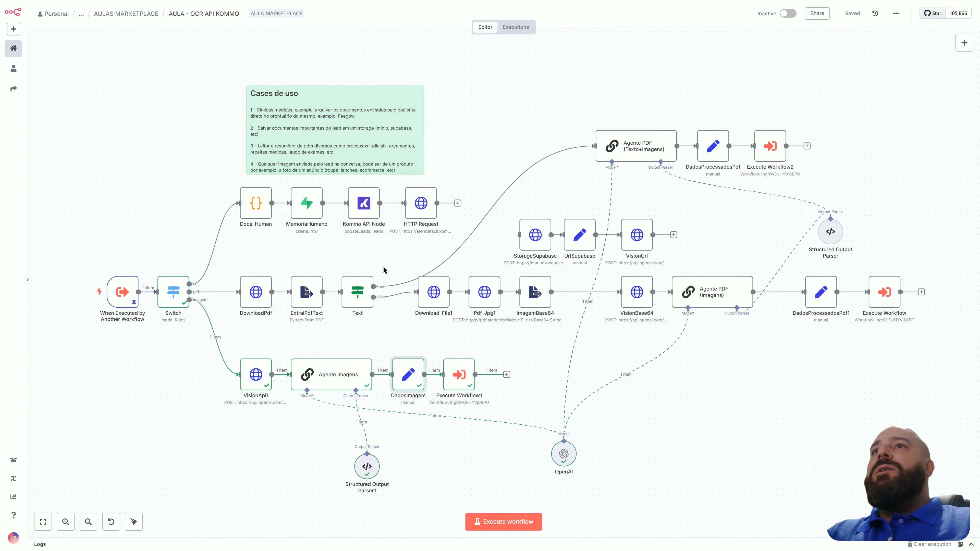
double_click(401, 383)
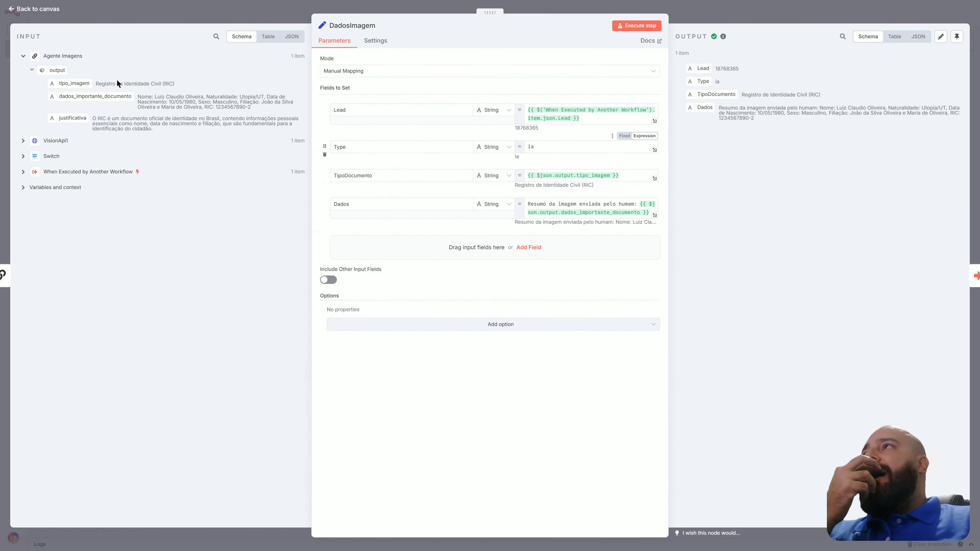
key("Escape")
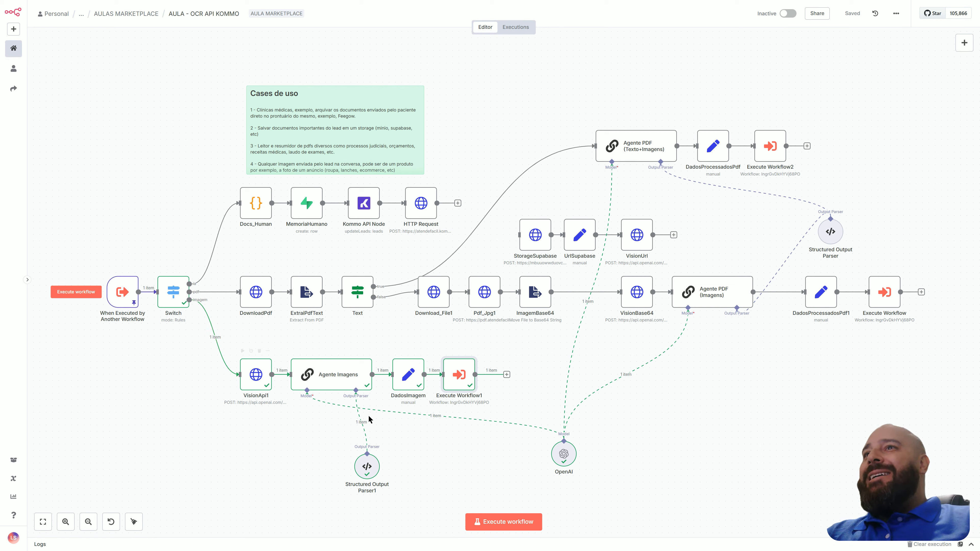
double_click(173, 292)
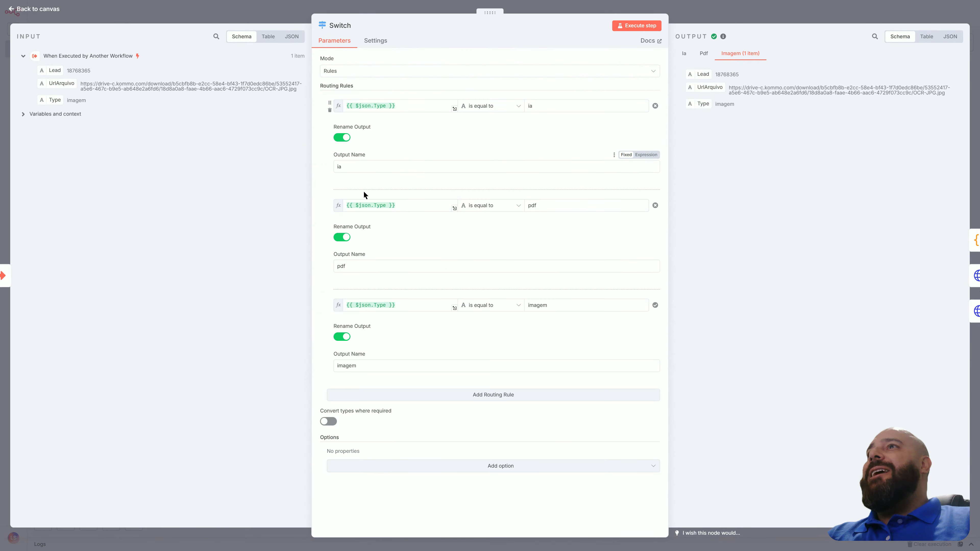
left_click(25, 8)
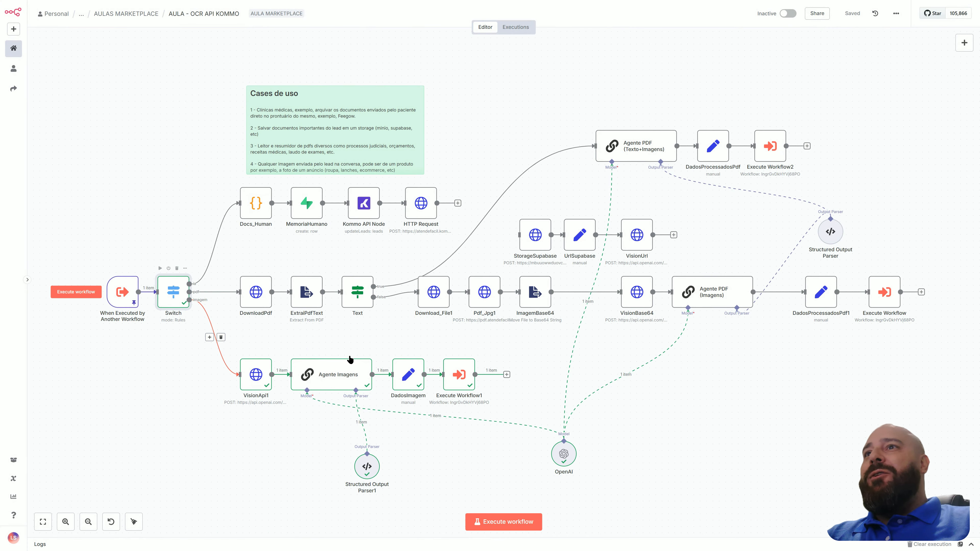
Compare the 17:44:29 and 17:44:39 executions and inspect the data received by the latter's When Executed by Another Workflow trigger.
left_click(511, 29)
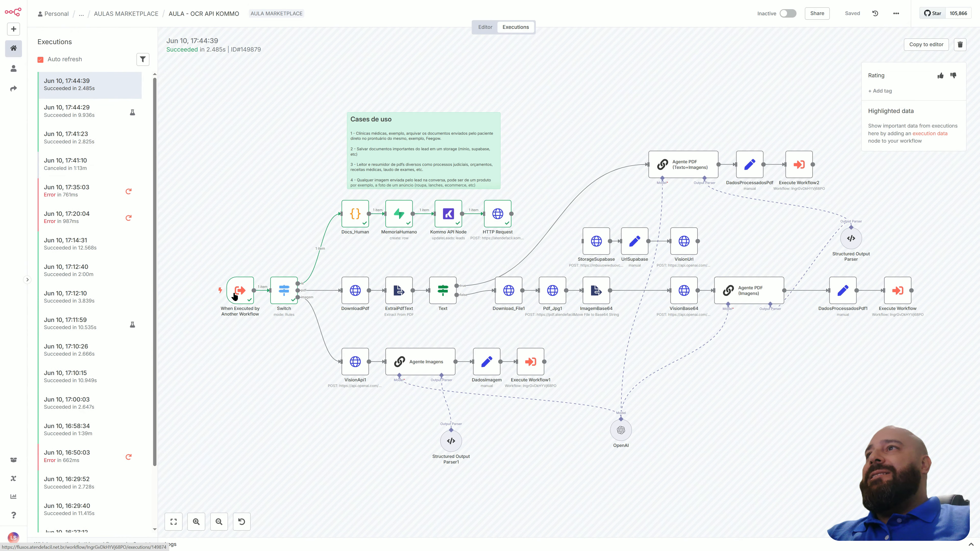
left_click(111, 146)
left_click(106, 123)
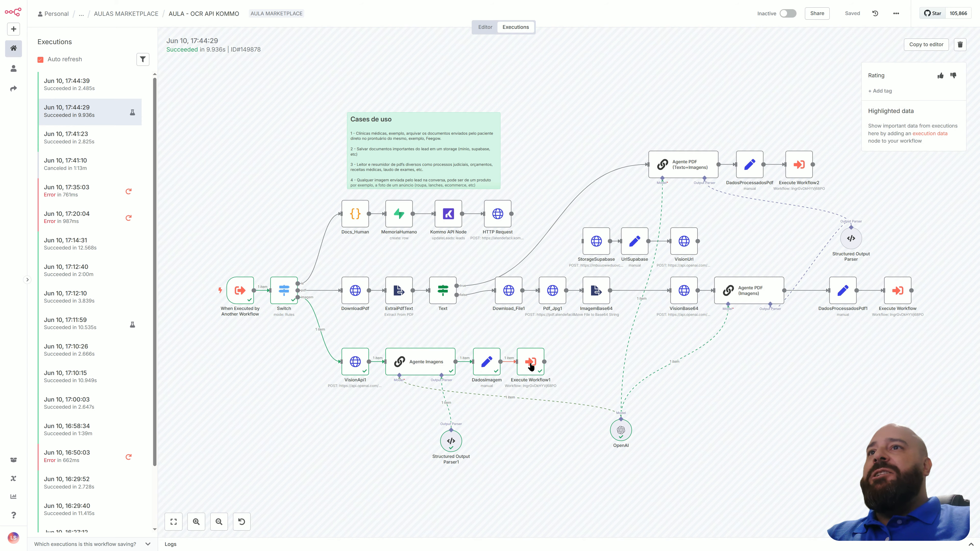
left_click(111, 90)
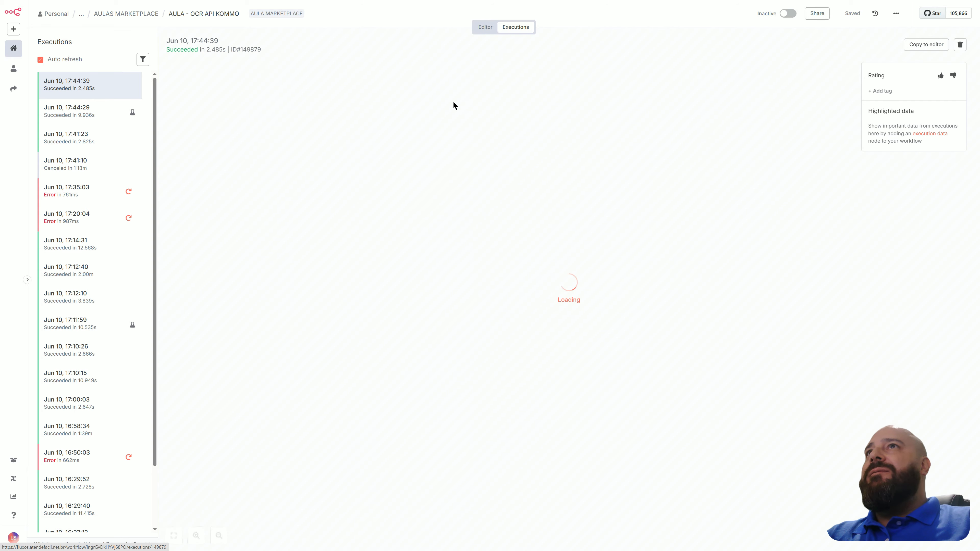
double_click(243, 298)
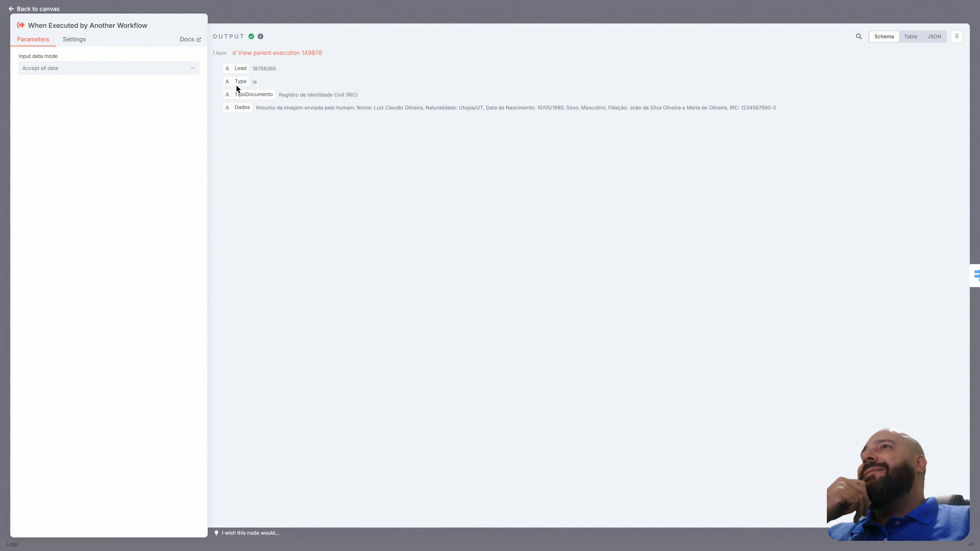
left_click(55, 12)
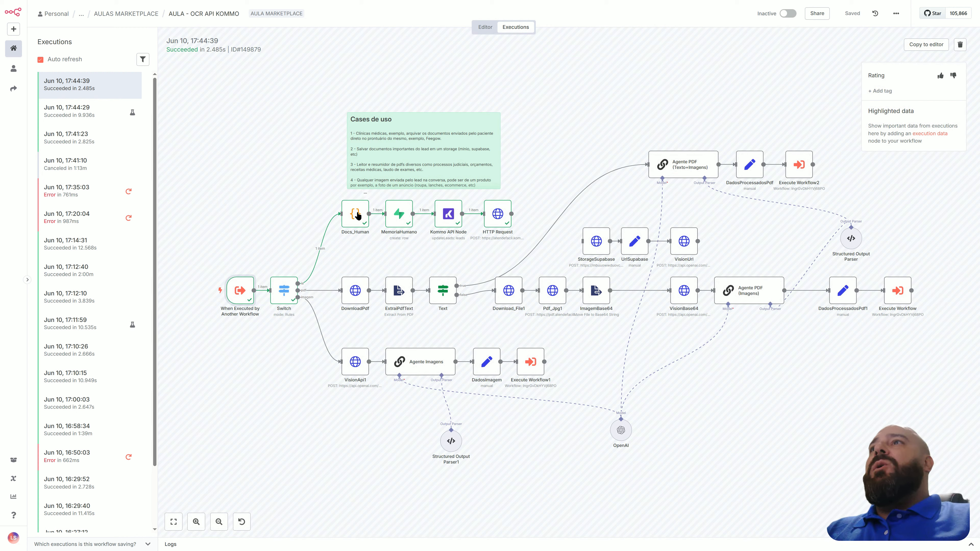
Examine the Docs_Human node's JavaScript code, input and output in the 17:44:39 execution.
scroll(358, 242, "up", 2)
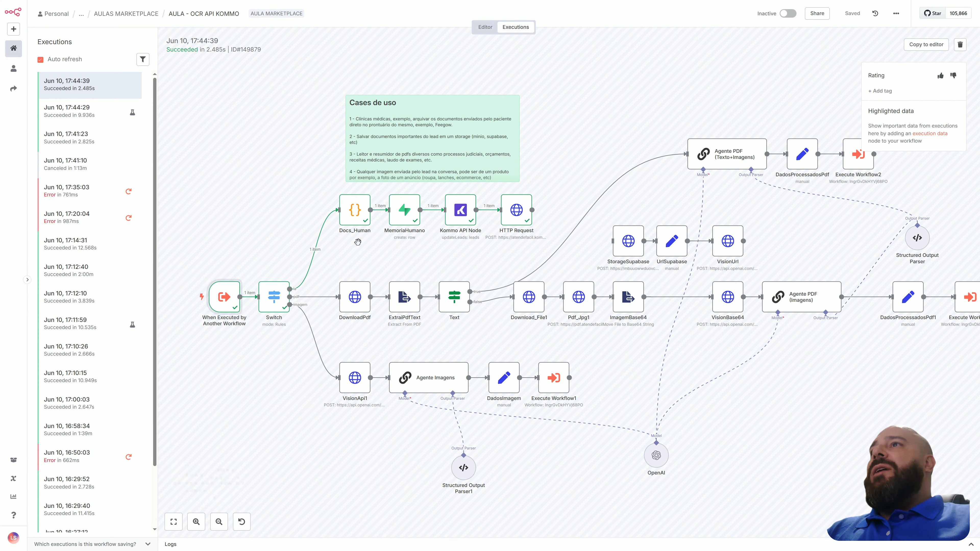
scroll(357, 242, "up", 1)
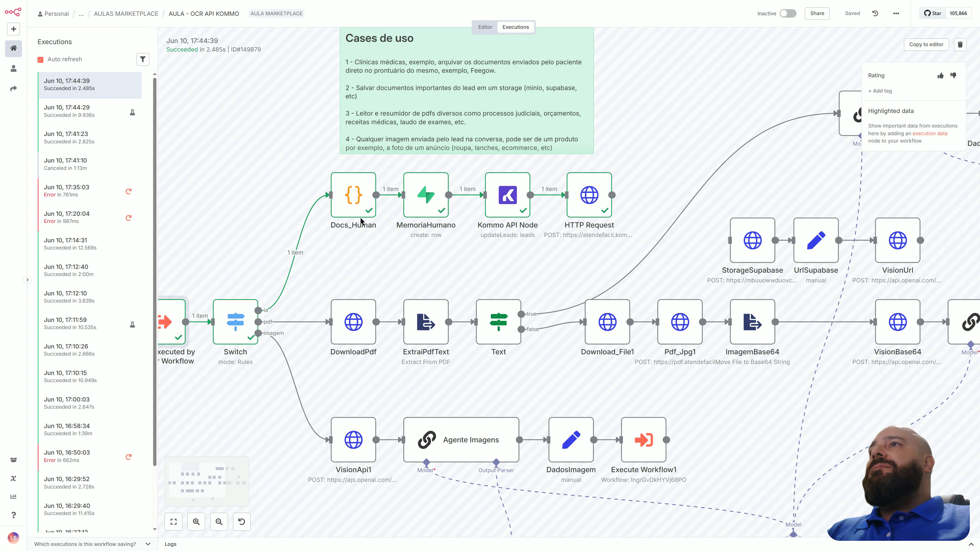
double_click(363, 204)
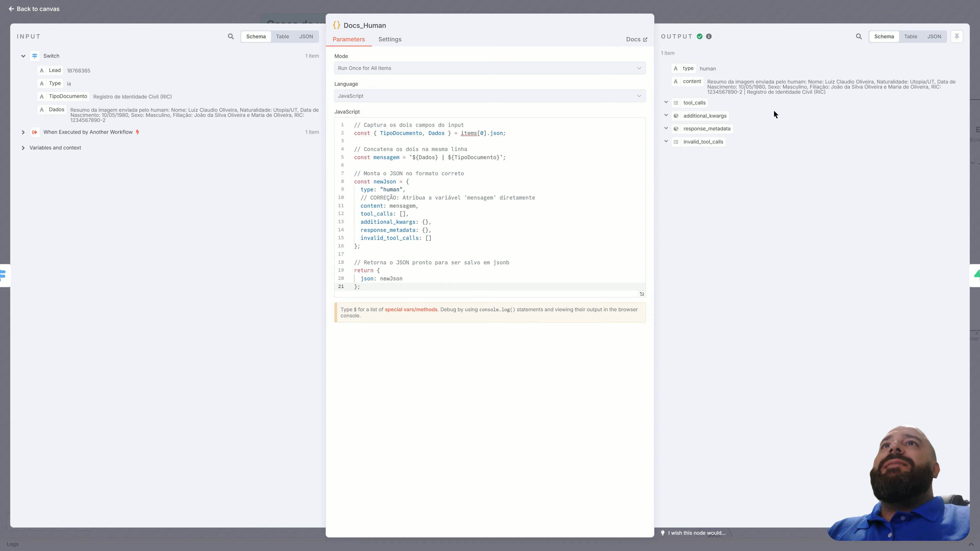
left_click(50, 10)
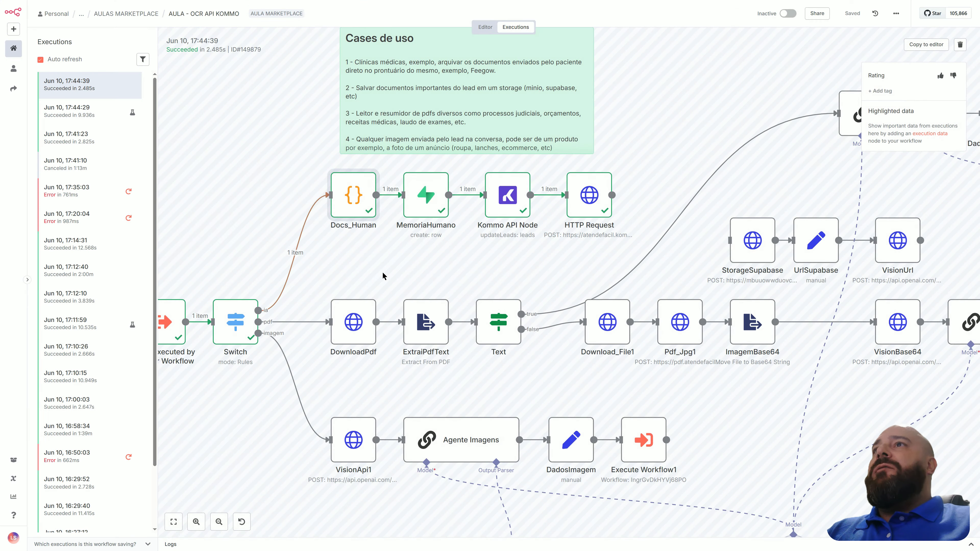
Examine the MemoriaHumano node's session_id and message fields, and switch to the chat_aula table in Supabase.
double_click(423, 208)
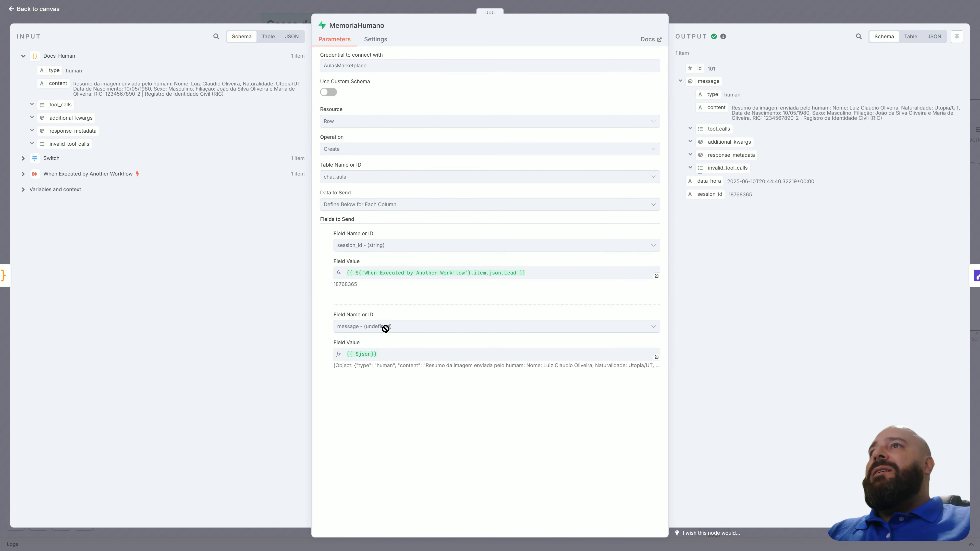
key("alt+Tab")
key("alt+Tab")
key("alt+Tab")
key("alt+Tab")
key("alt+Tab")
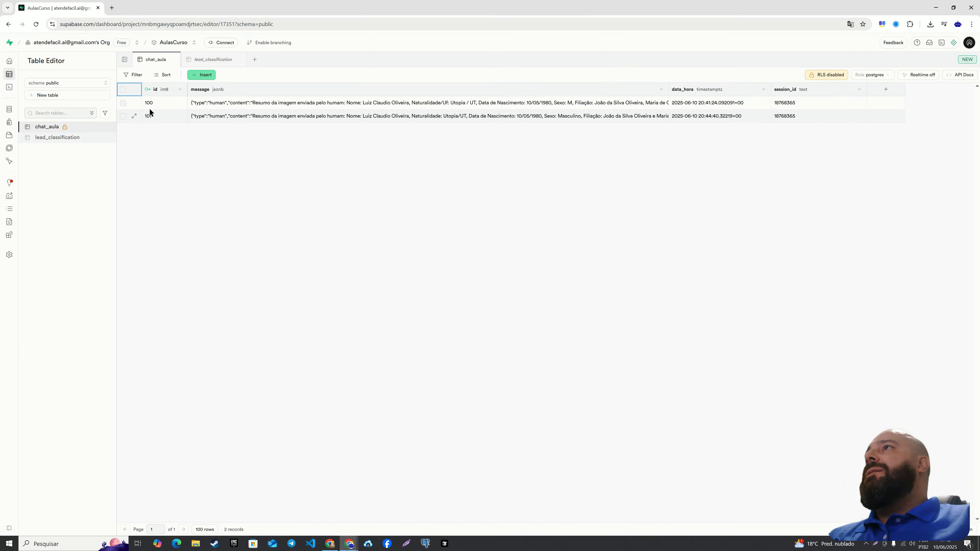
Delete the chat_aula row with id 100 and select the message cell of the remaining row.
left_click(123, 103)
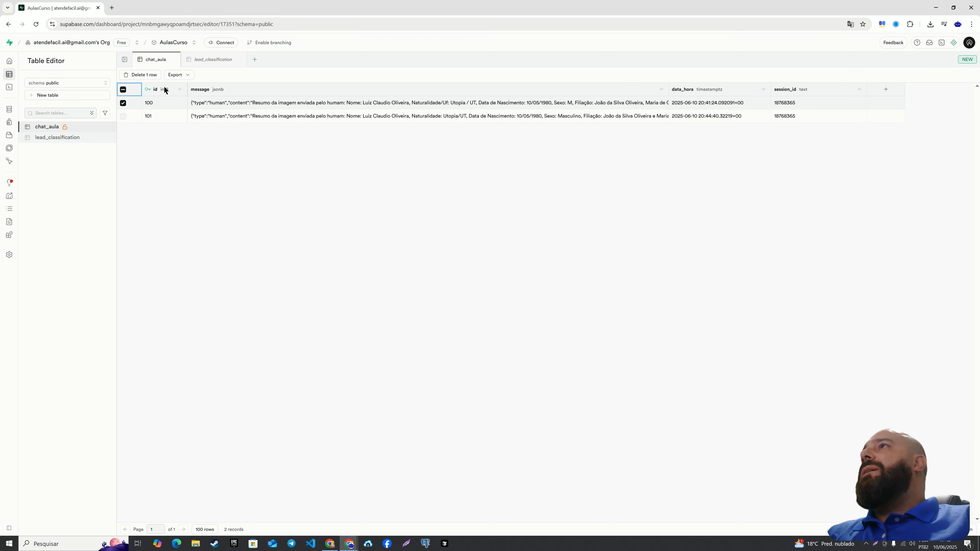
left_click(150, 75)
left_click(514, 306)
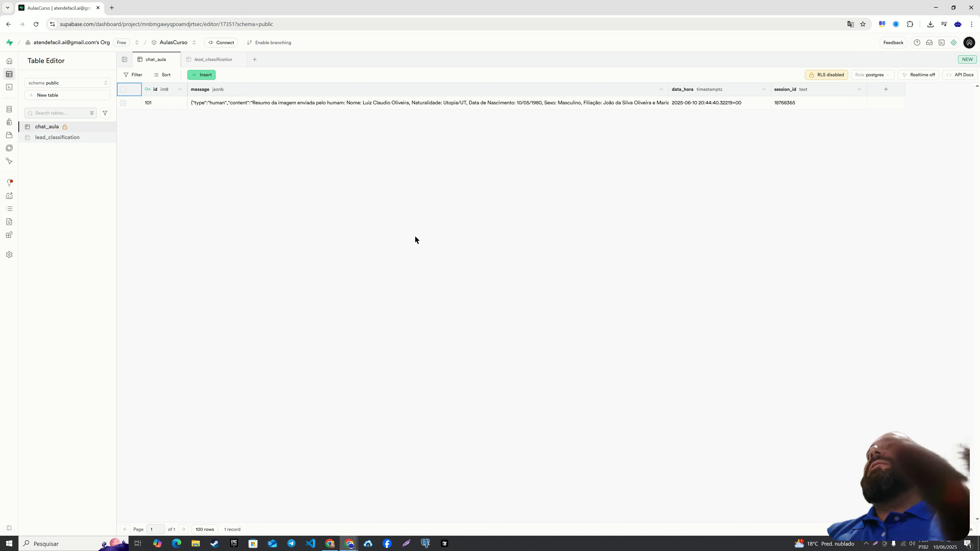
left_click(401, 102)
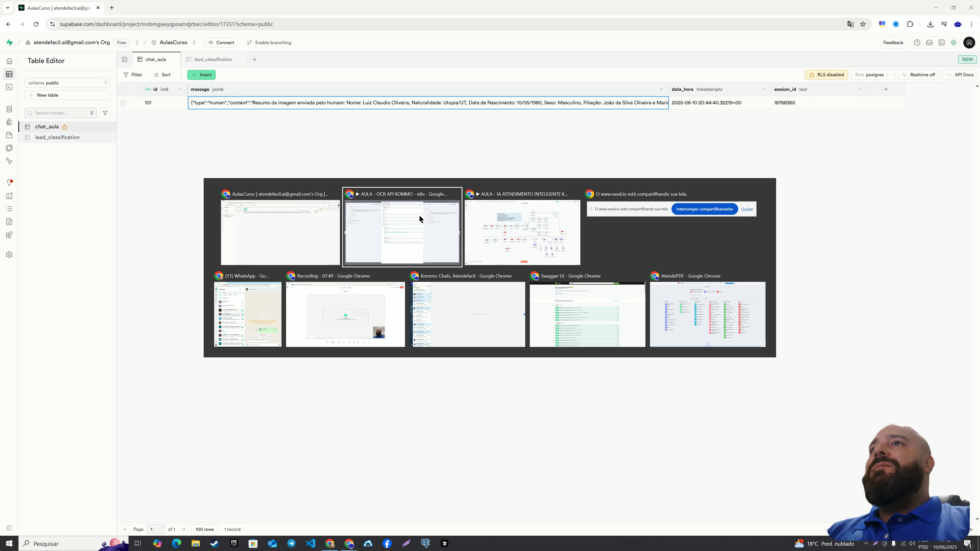
Switch back to the OCR workflow execution in n8n and leave the MemoriaHumano details.
key("alt+Tab")
key("alt+Tab")
key("alt+Tab")
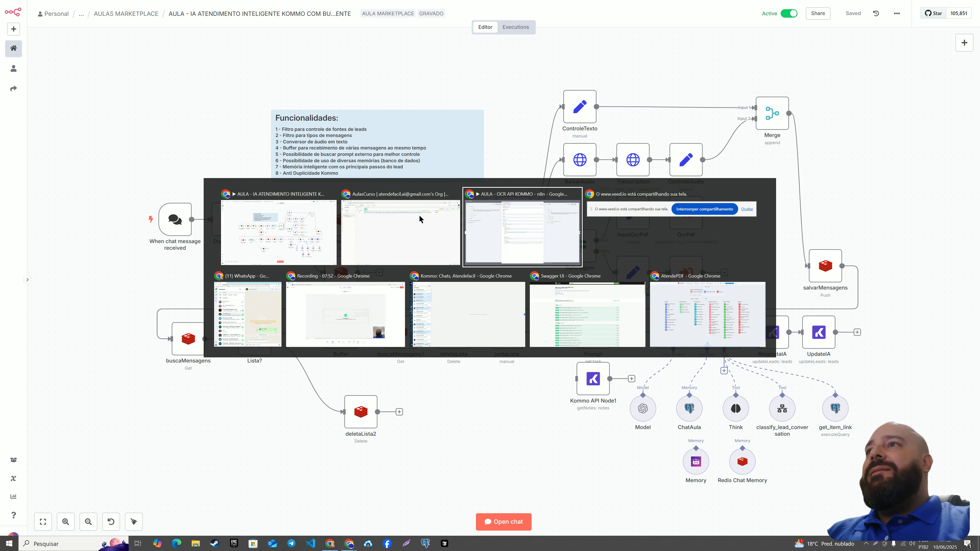
key("alt+Tab")
key("alt+Tab")
key("alt+Tab")
key("alt+Tab")
key("alt+Tab")
key("alt+Tab")
key("alt+Tab")
key("alt+Tab")
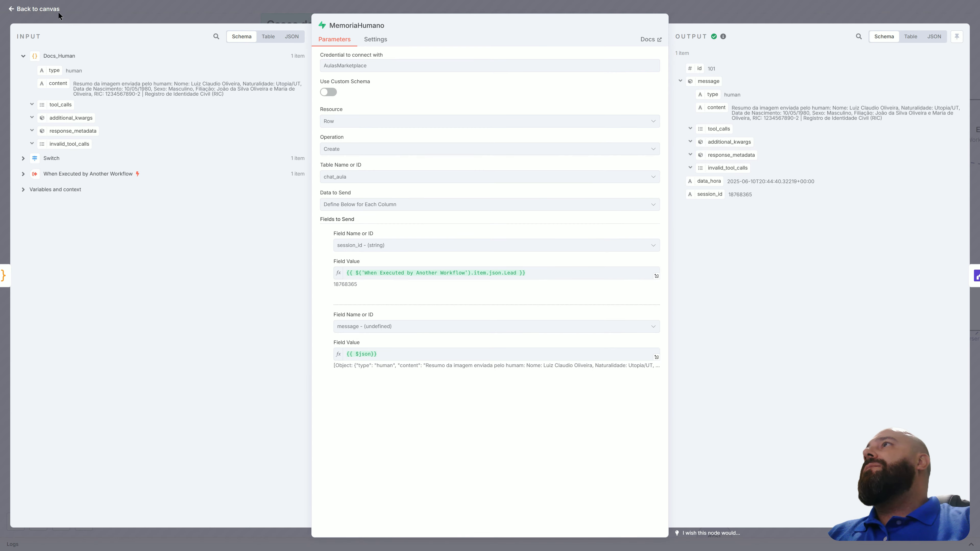
left_click(38, 9)
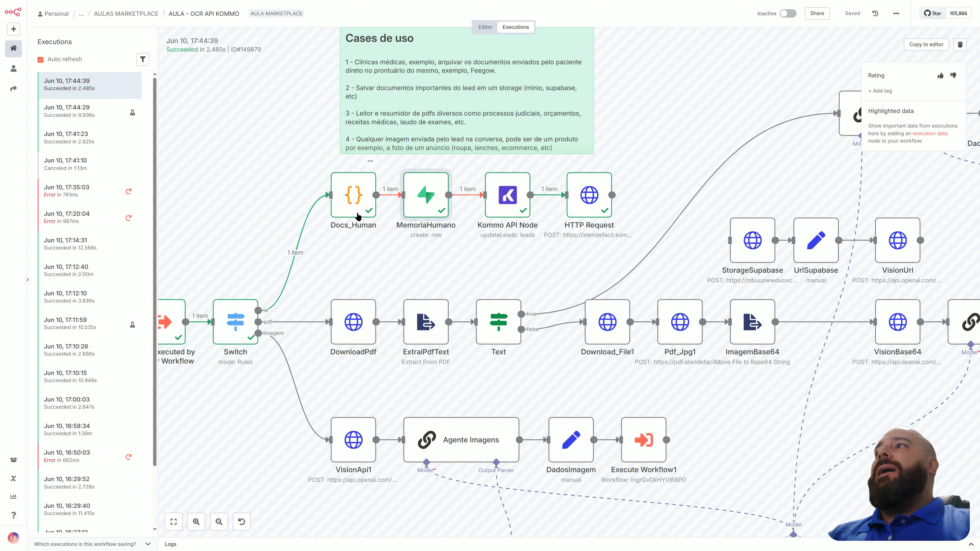
Reopen MemoriaHumano and highlight the resolved JSON preview below its message field value.
scroll(358, 216, "down", 3)
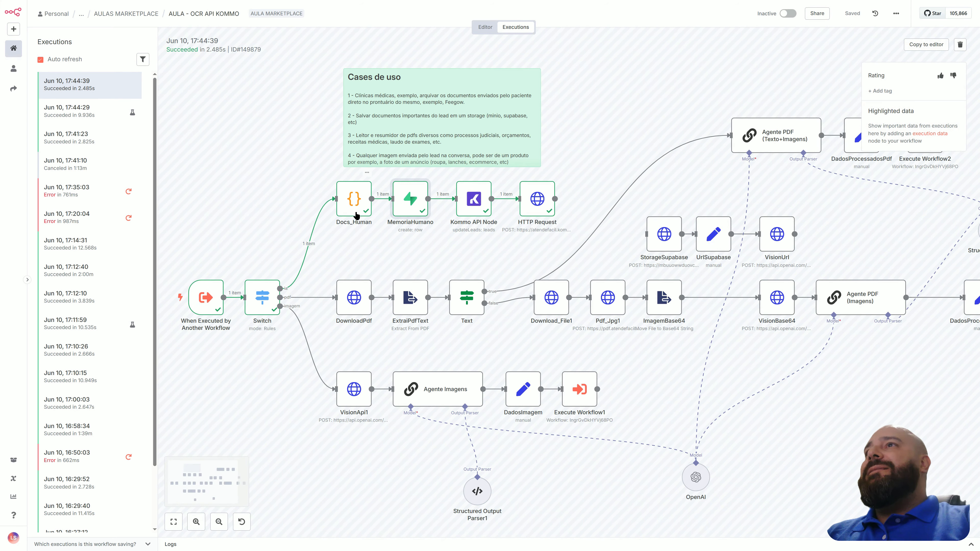
double_click(419, 209)
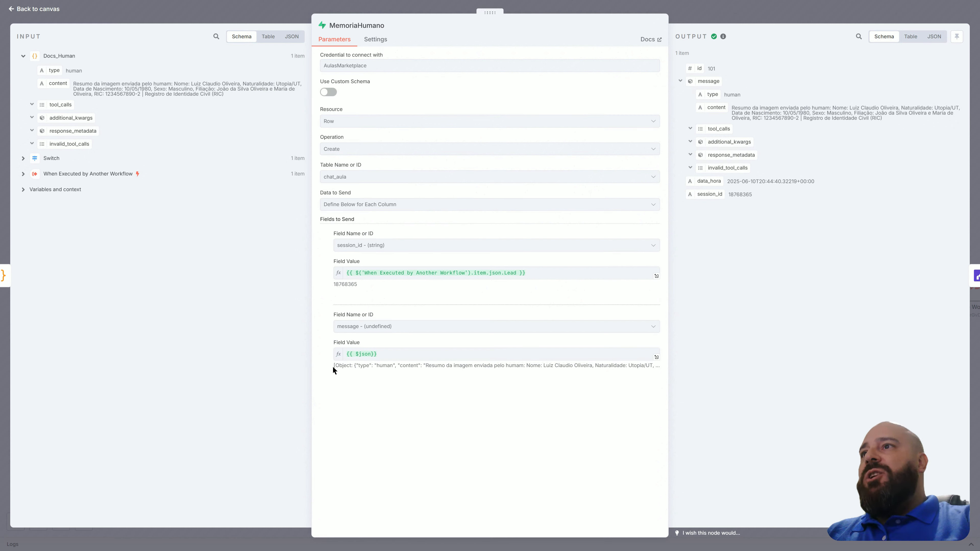
left_click_drag(418, 371, 638, 370)
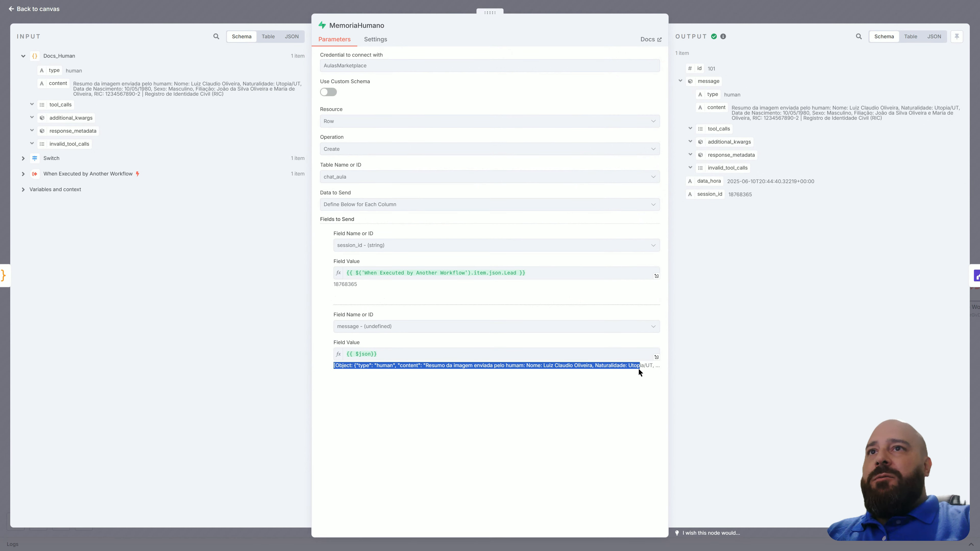
Switch to the chat_aula table in Supabase, narrow the message column, and read the full message JSON of the row.
key("alt+Tab")
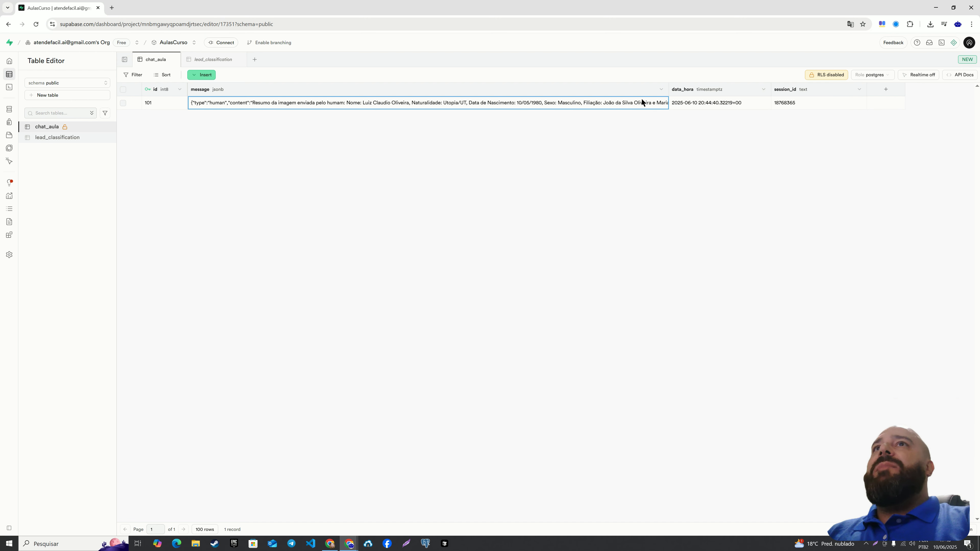
left_click_drag(667, 89, 463, 89)
double_click(332, 104)
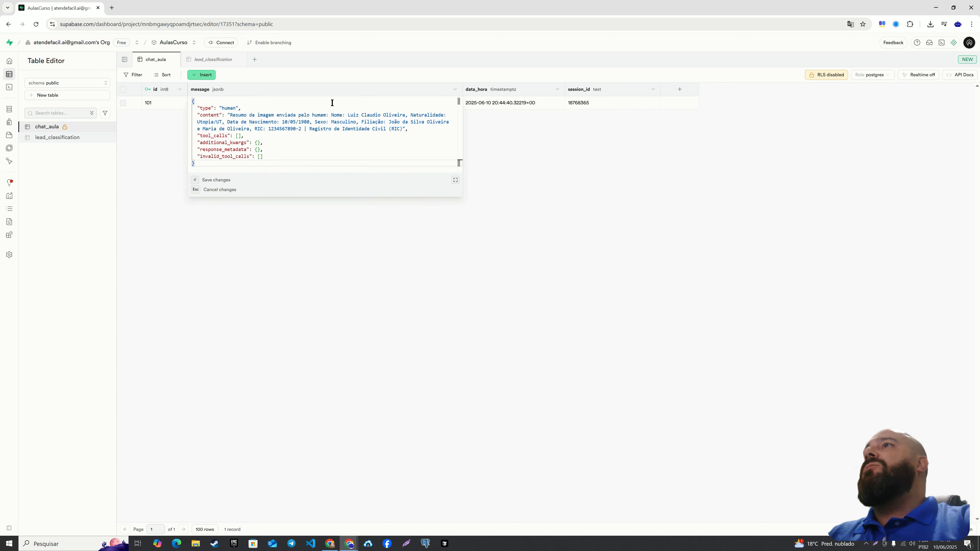
key("Up")
key("Up")
key("Up")
key("Up")
key("Up")
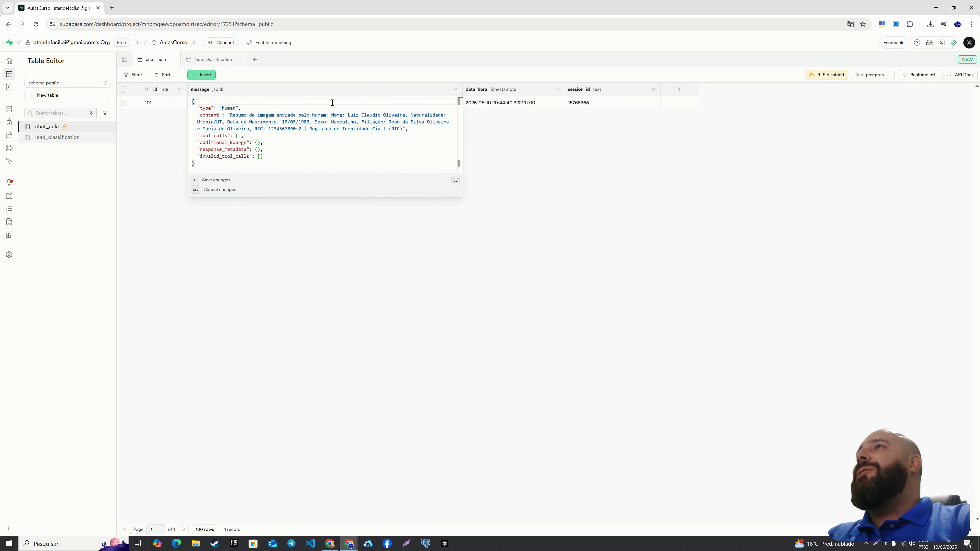
key("ctrl+End")
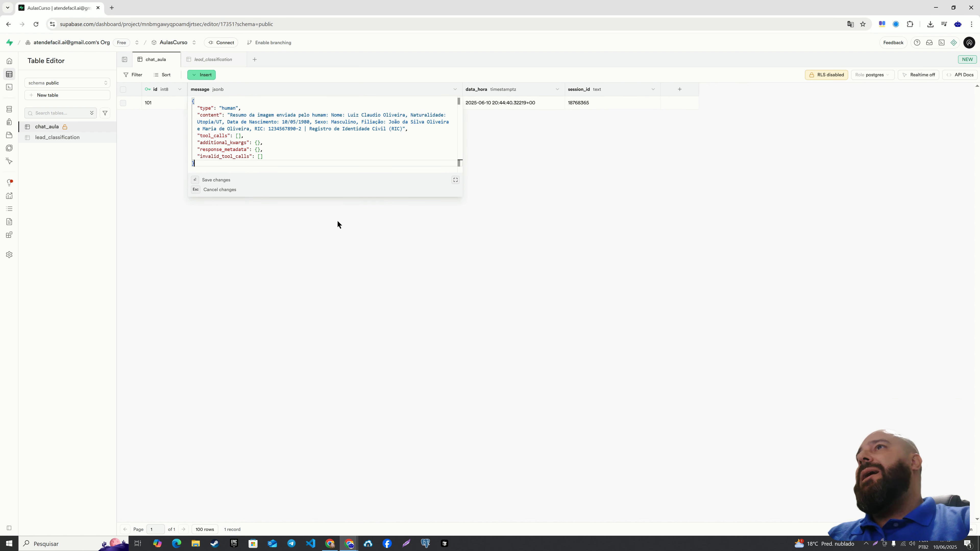
key("Escape")
double_click(332, 107)
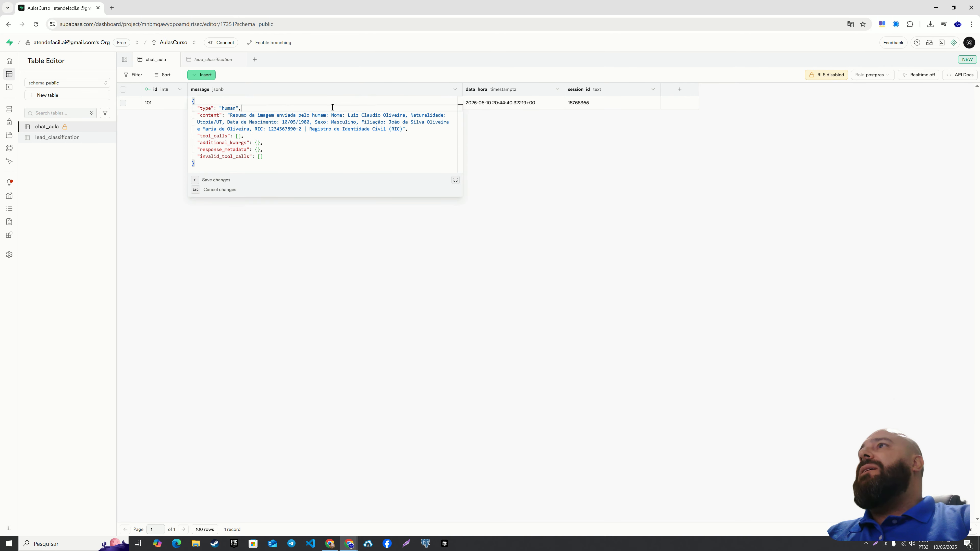
left_click(441, 295)
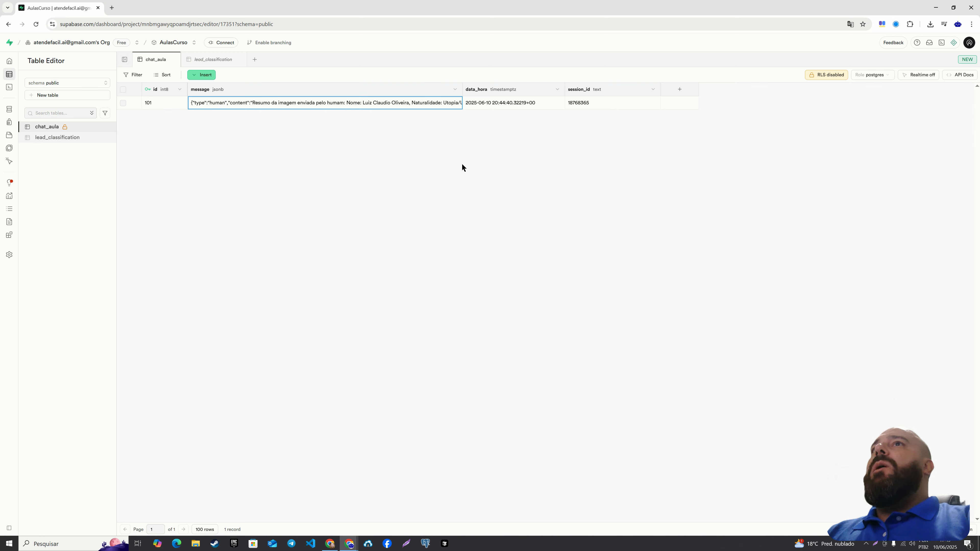
Return to the OCR workflow execution in n8n and examine the Kommo API Node's lead update parameters down to the custom fields.
key("alt+Tab")
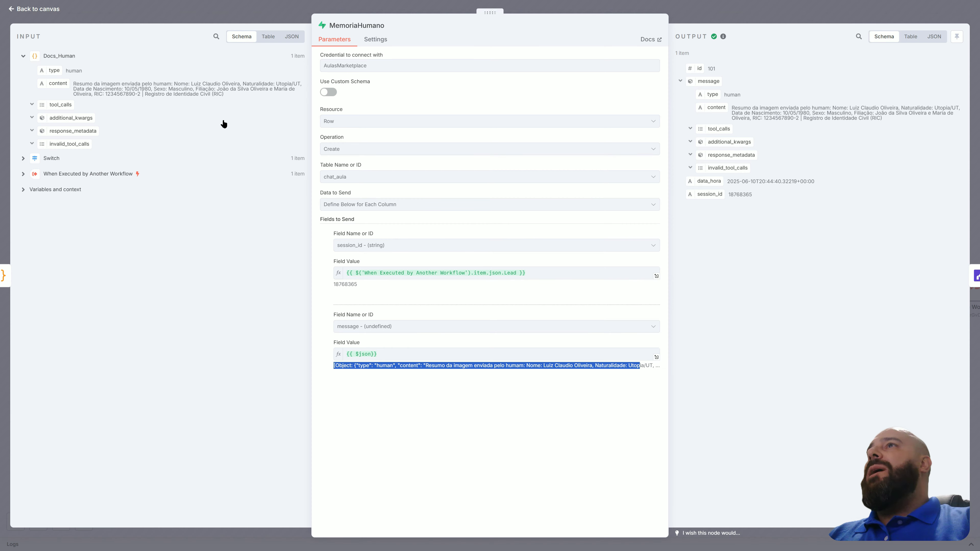
left_click(53, 11)
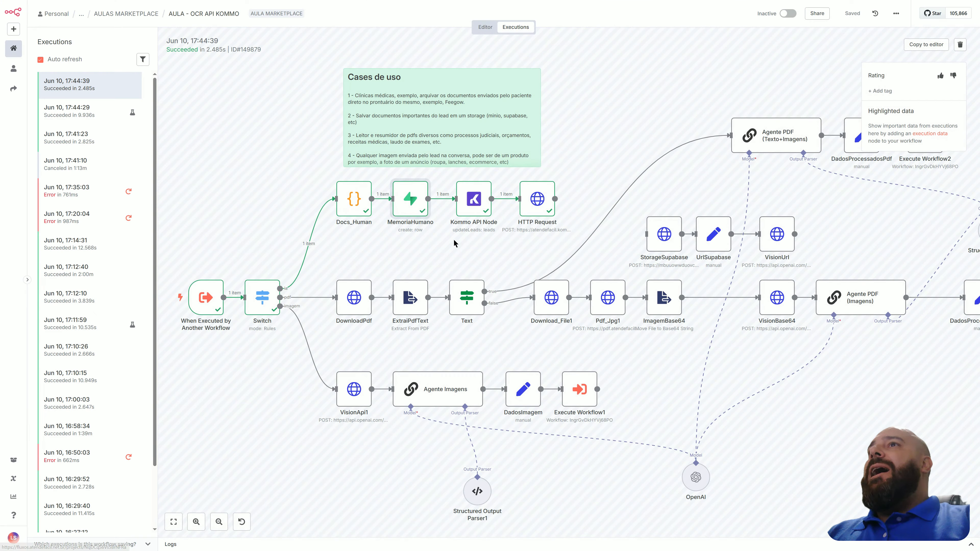
double_click(468, 199)
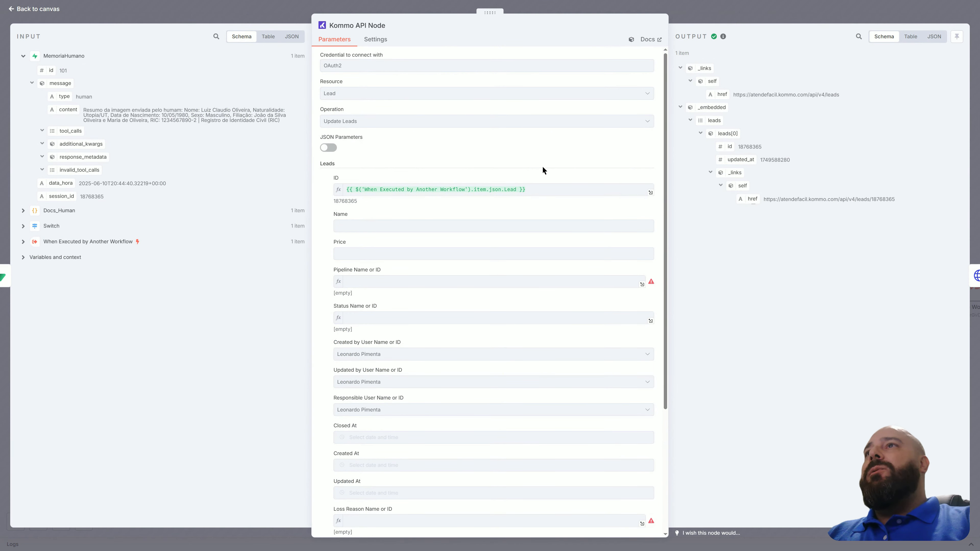
scroll(473, 189, "down", 5)
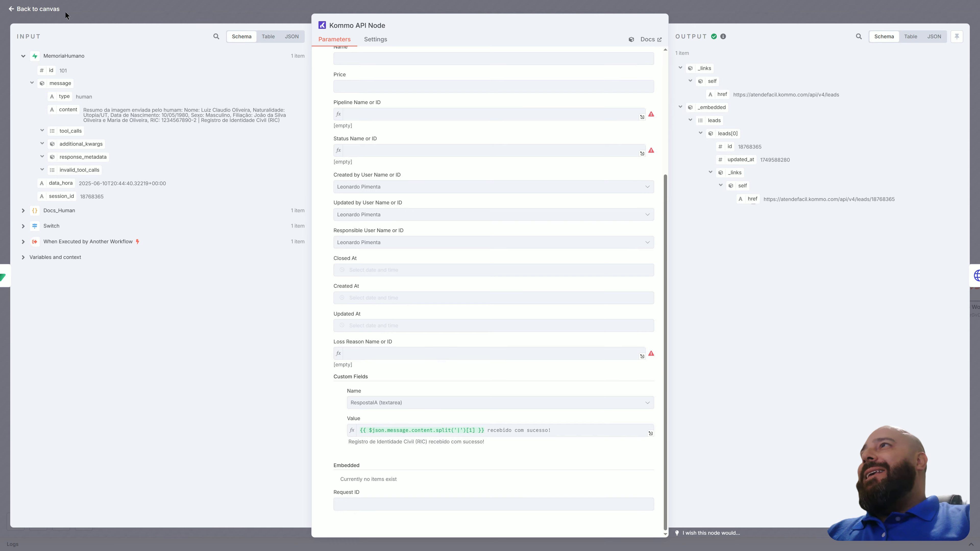
left_click(54, 9)
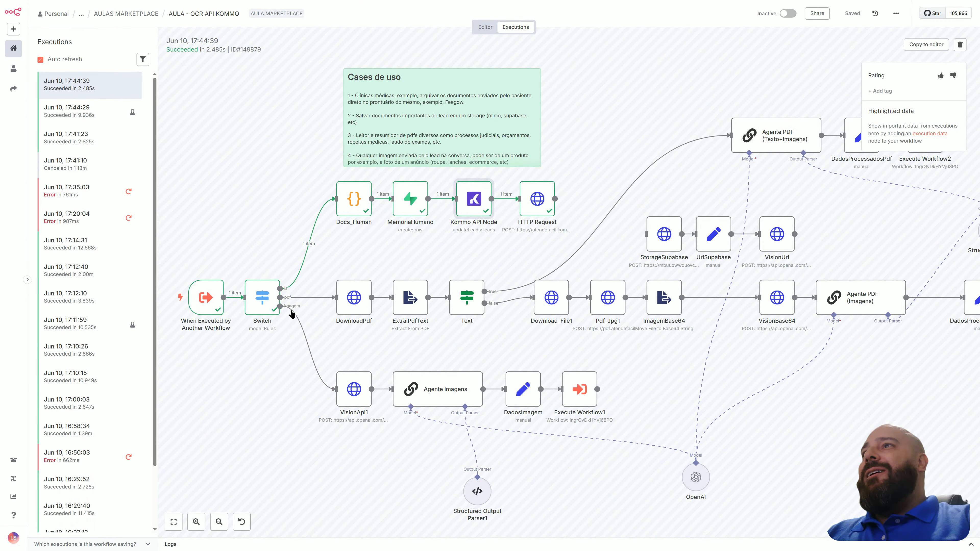
Check the output of the When Executed by Another Workflow trigger, and review the RespostaIA value expression in the Kommo API Node.
double_click(206, 297)
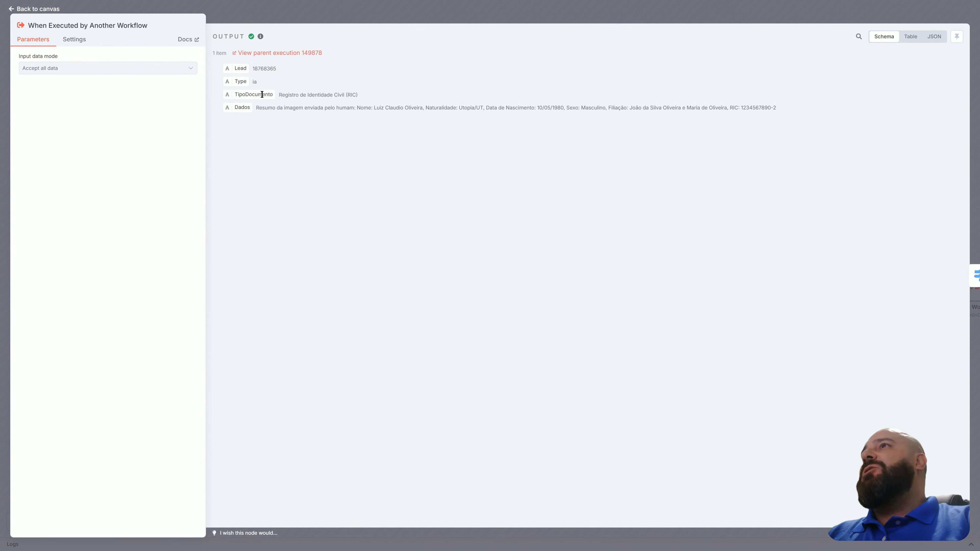
left_click(43, 9)
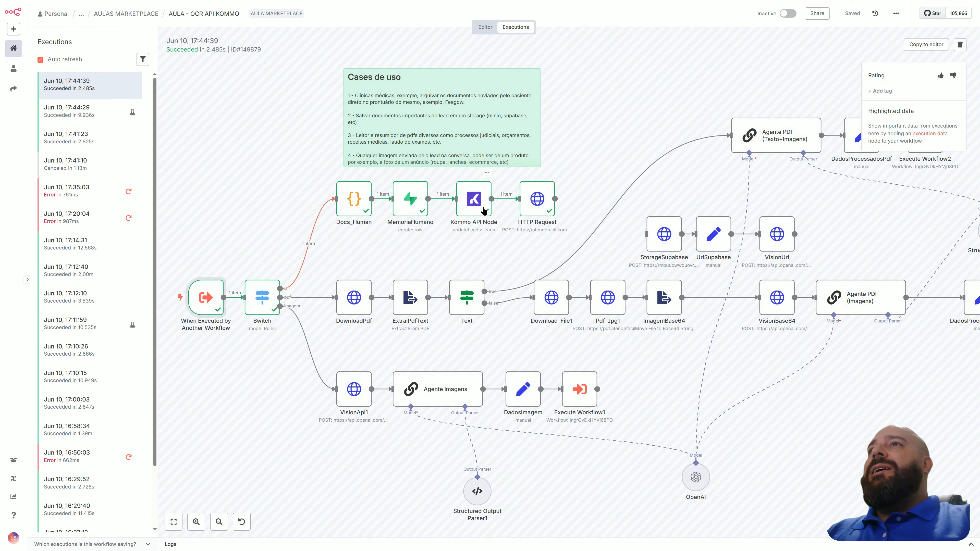
double_click(465, 209)
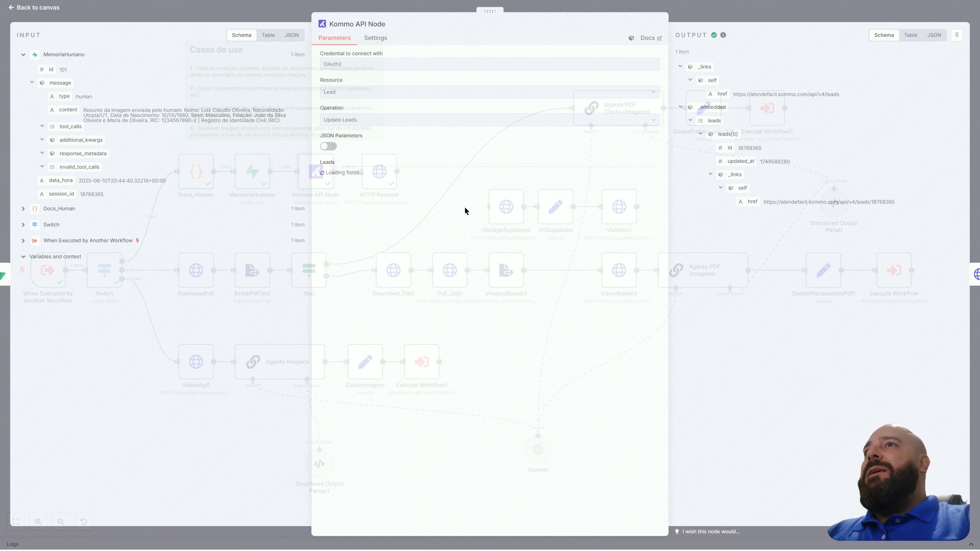
scroll(483, 280, "down", 4)
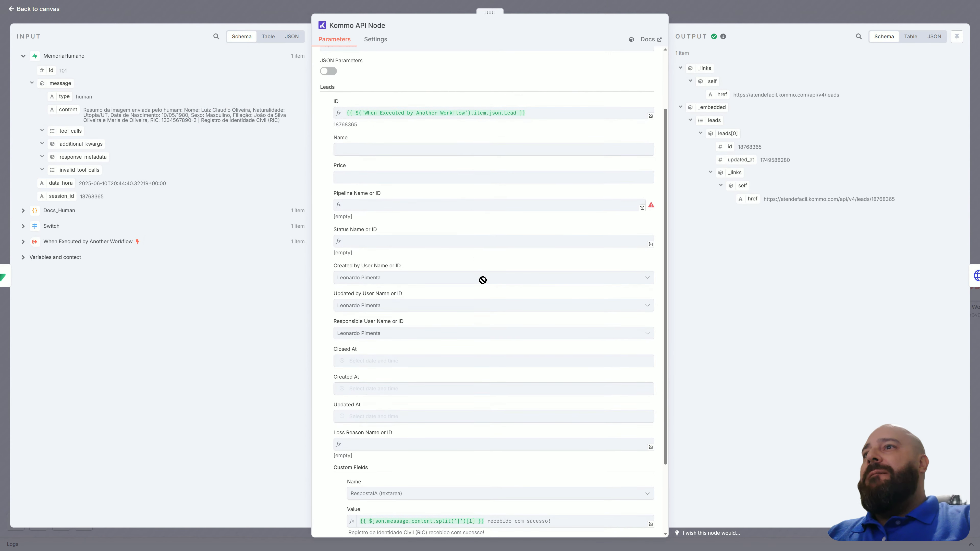
scroll(483, 281, "down", 1)
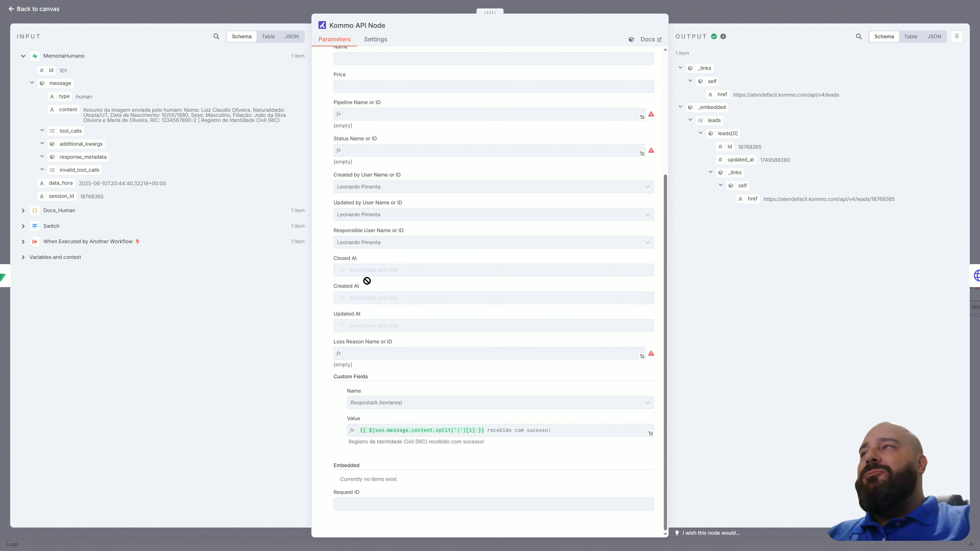
left_click(35, 7)
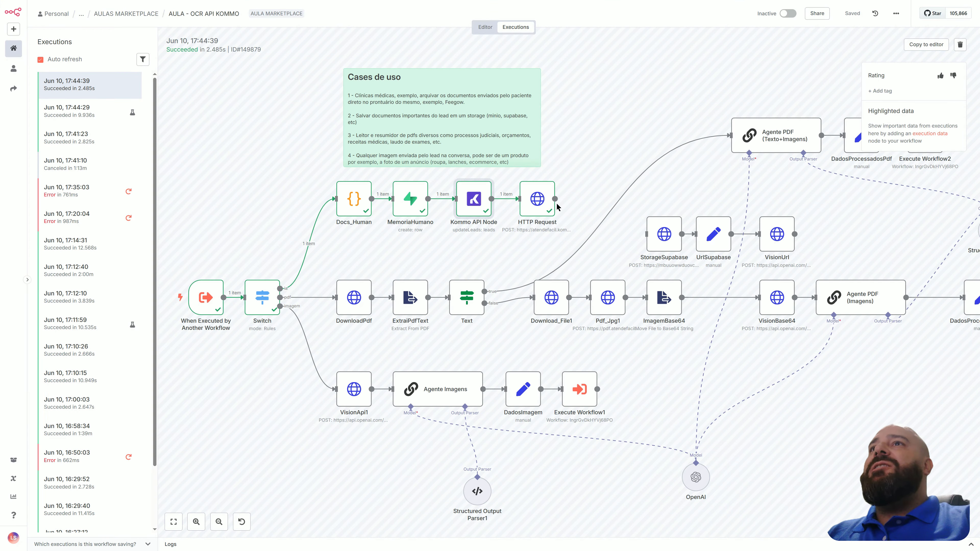
Examine the HTTP Request node's headers and JSON body for running the Kommo salesbot, and return to the canvas.
double_click(540, 201)
scroll(524, 305, "down", 3)
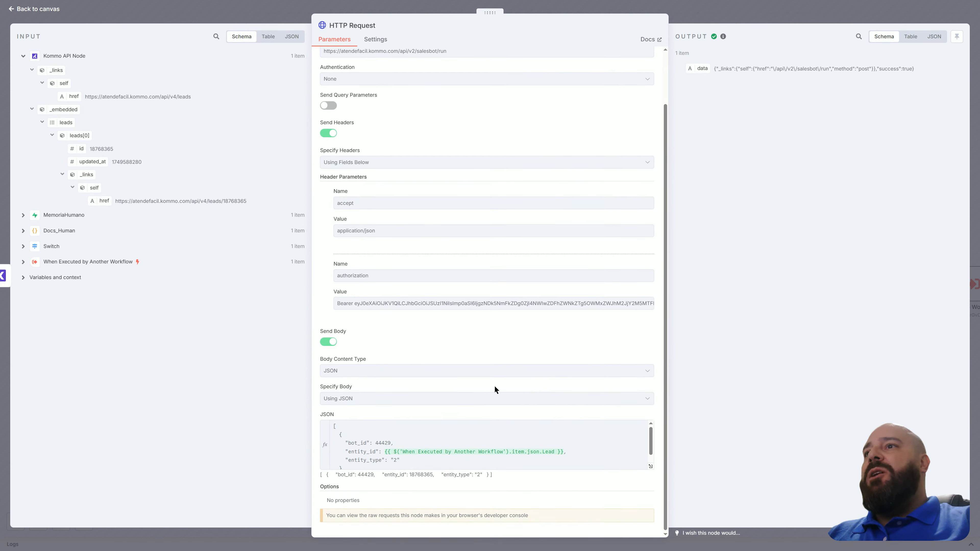
left_click(54, 9)
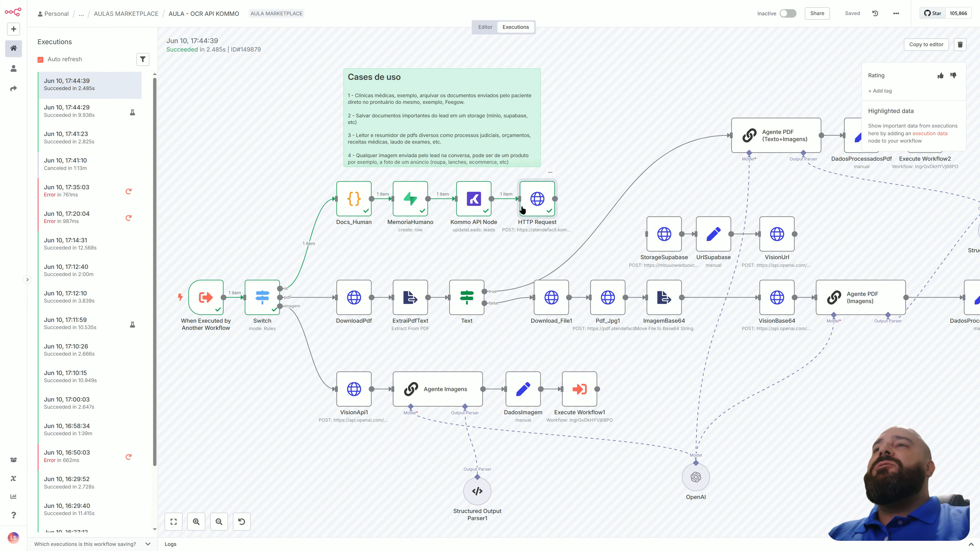
Switch to the Kommo chats and open the lead conversation with the latest Salesbot reply about the Registro de Identidade Civil.
key("alt+Tab")
key("alt+Tab")
key("alt+Tab")
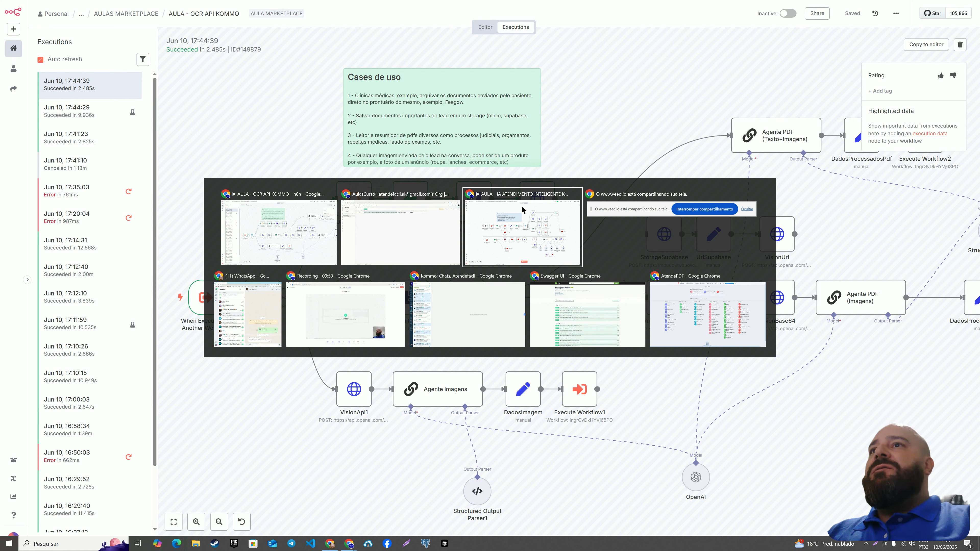
key("alt+Tab")
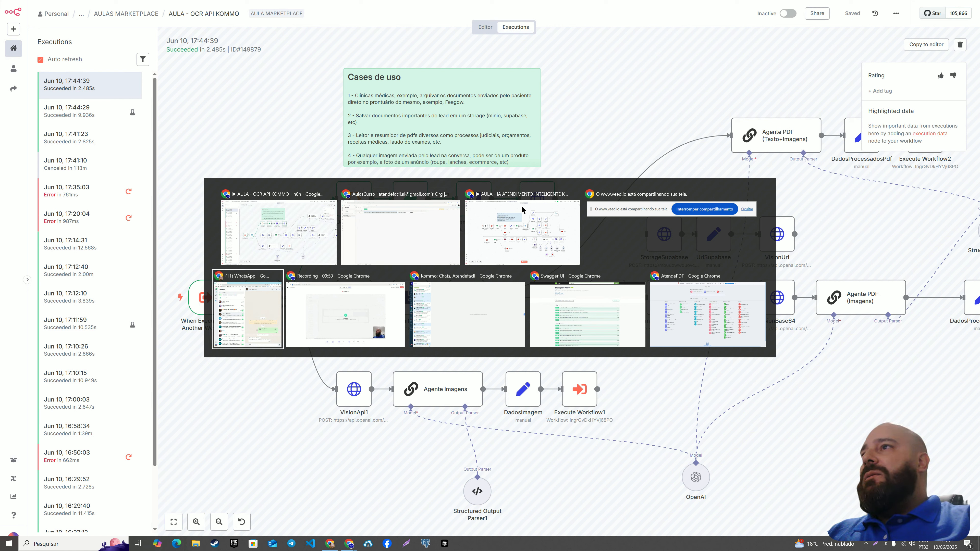
key("alt+Tab")
key("alt+Tab")
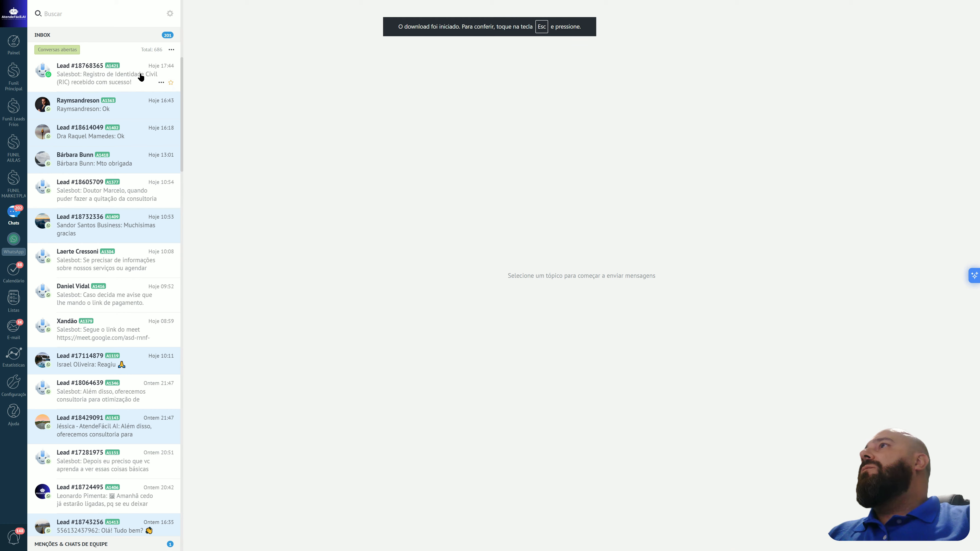
left_click(141, 77)
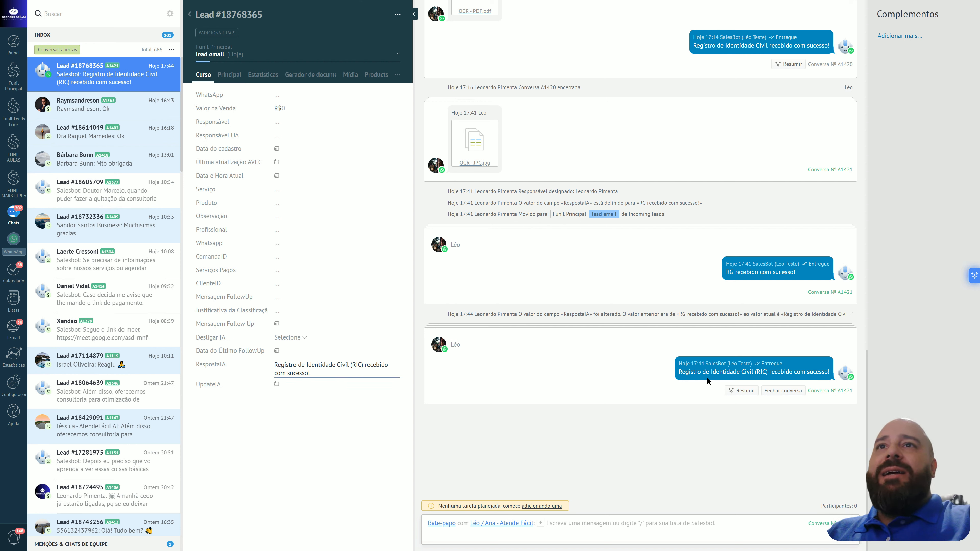
Switch to the WhatsApp chat and send the file OCR - PDF from the Downloads folder as a document.
key("alt+Tab")
key("alt+Tab")
key("alt+Tab")
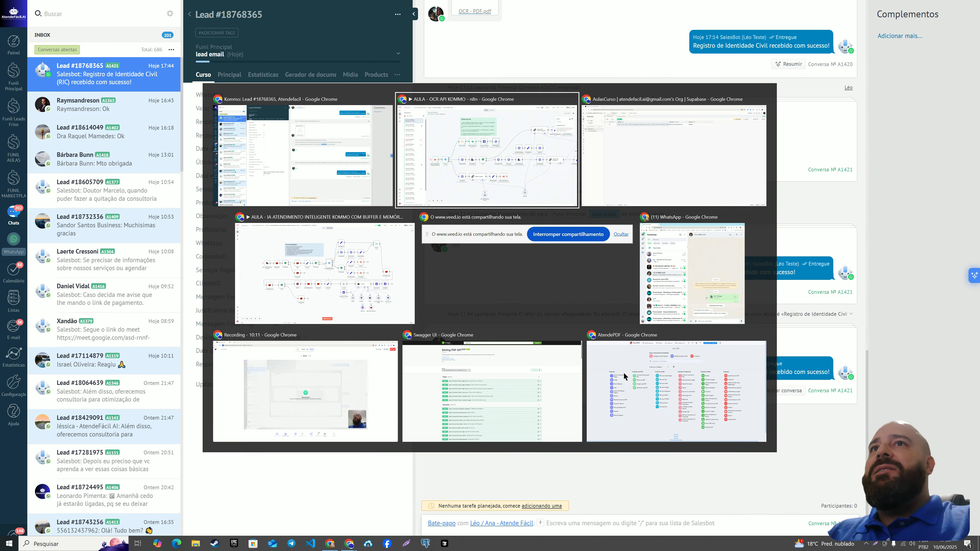
key("alt+Tab")
key("alt+Tab")
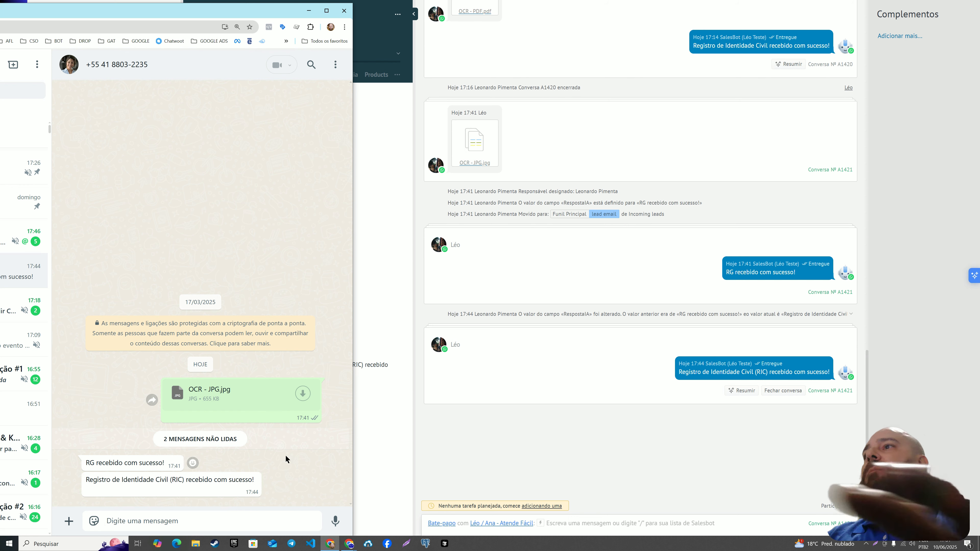
left_click(70, 522)
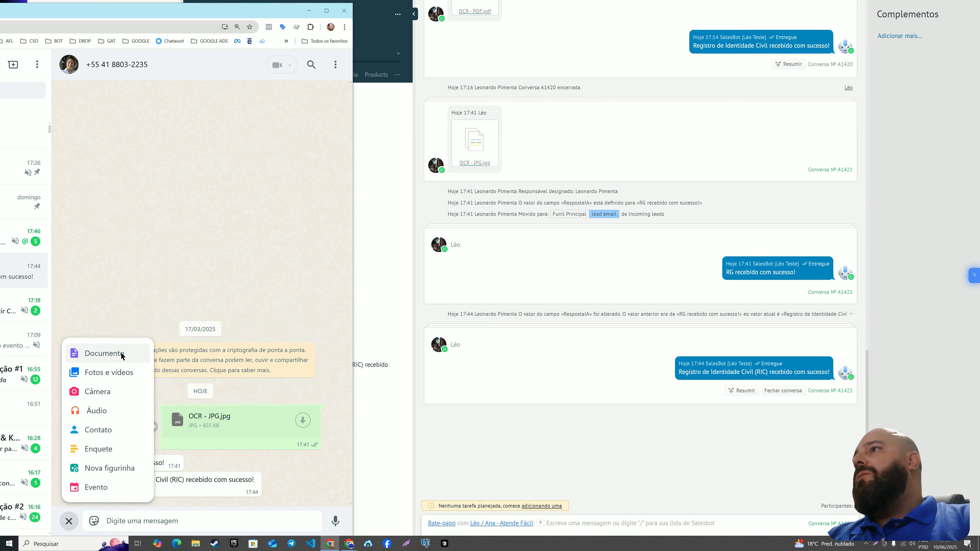
left_click(122, 355)
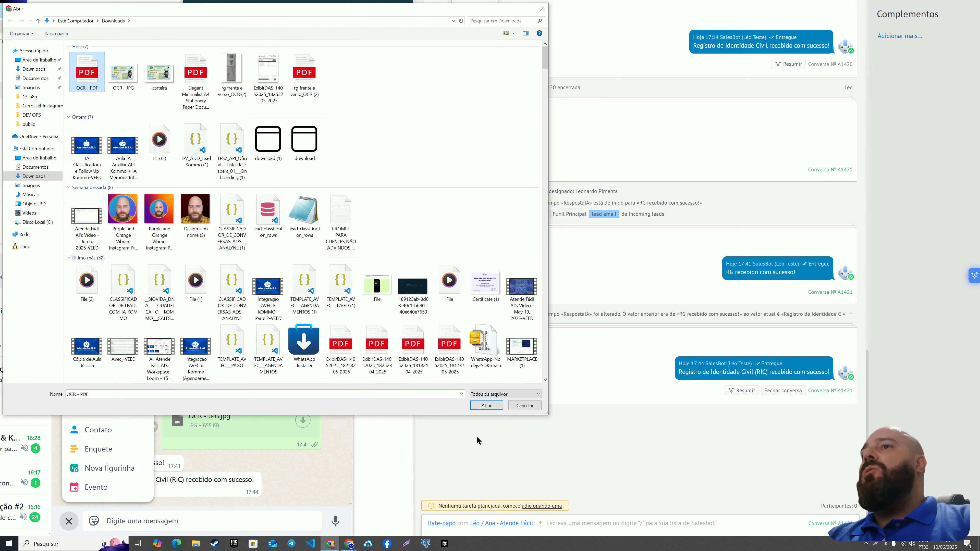
left_click(482, 406)
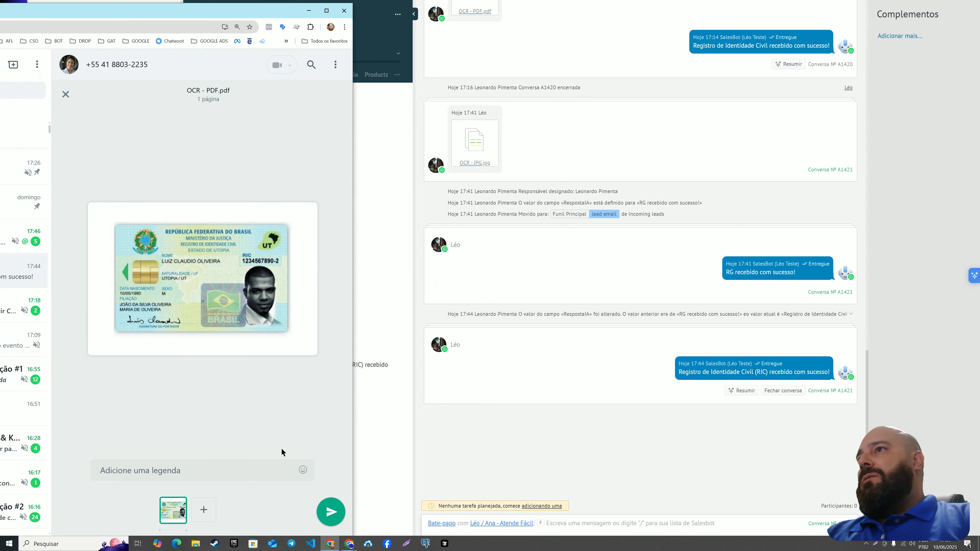
left_click(337, 517)
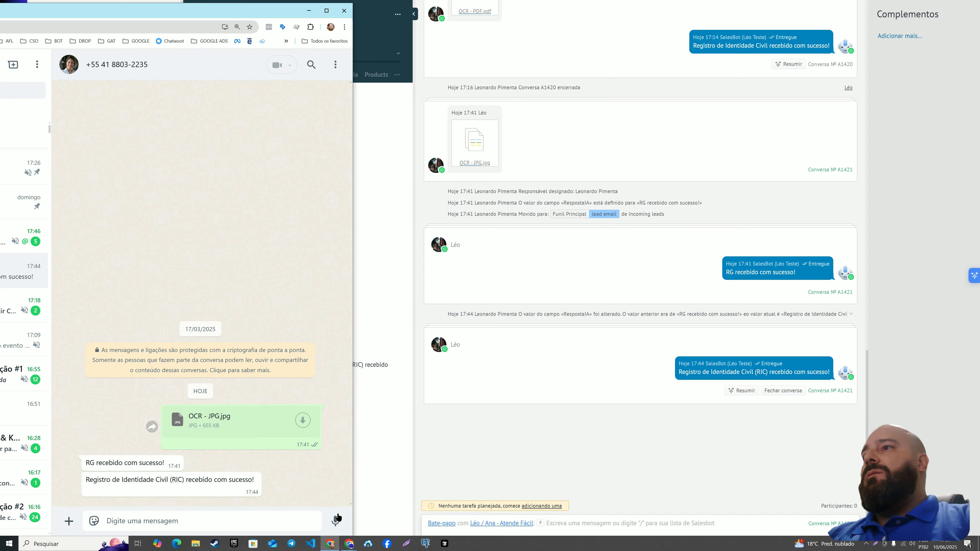
Switch to the AULA - IA ATENDIMENTO INTELIGENTE KOMMO workflow in n8n and open its Jun 10, 17:51:29 execution.
key("alt+Tab")
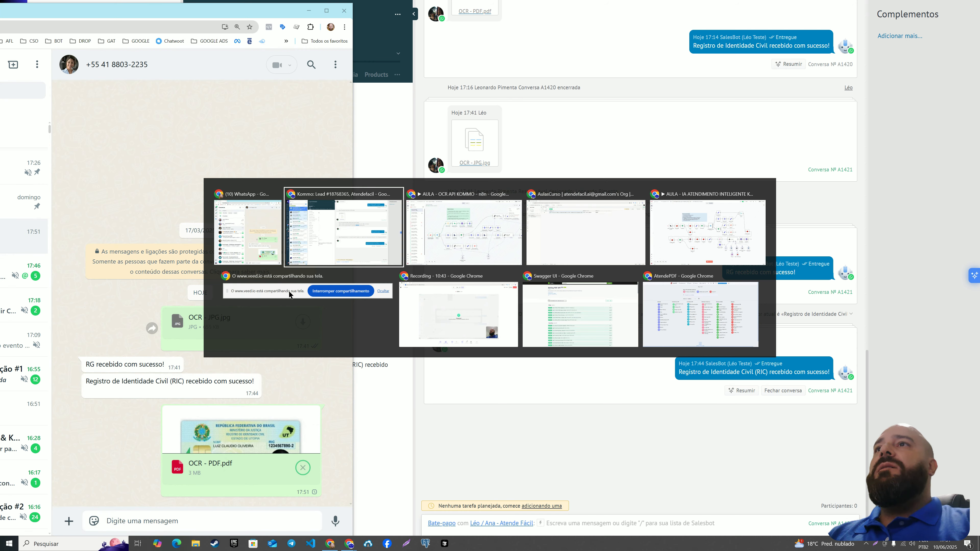
key("alt+Tab")
key("alt+Tab")
key("alt+Tab")
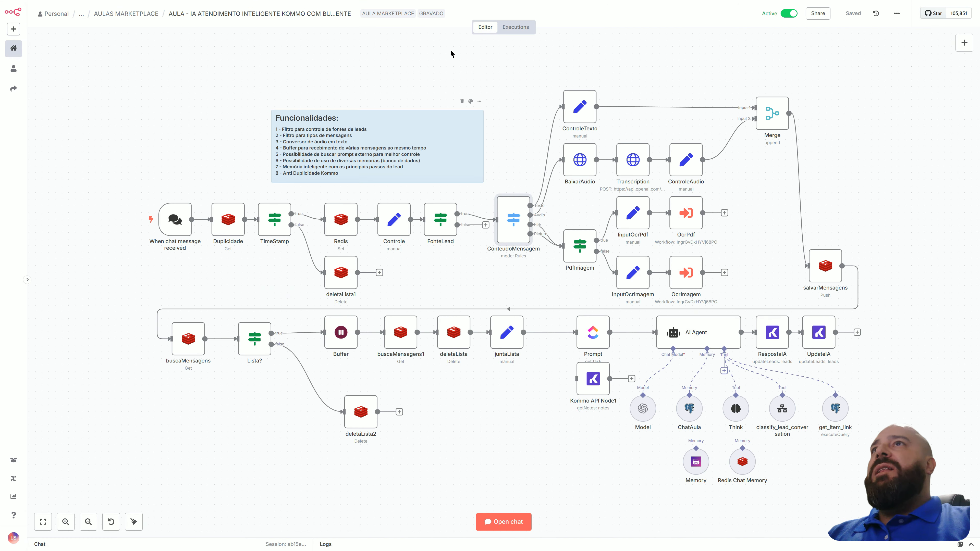
left_click(517, 28)
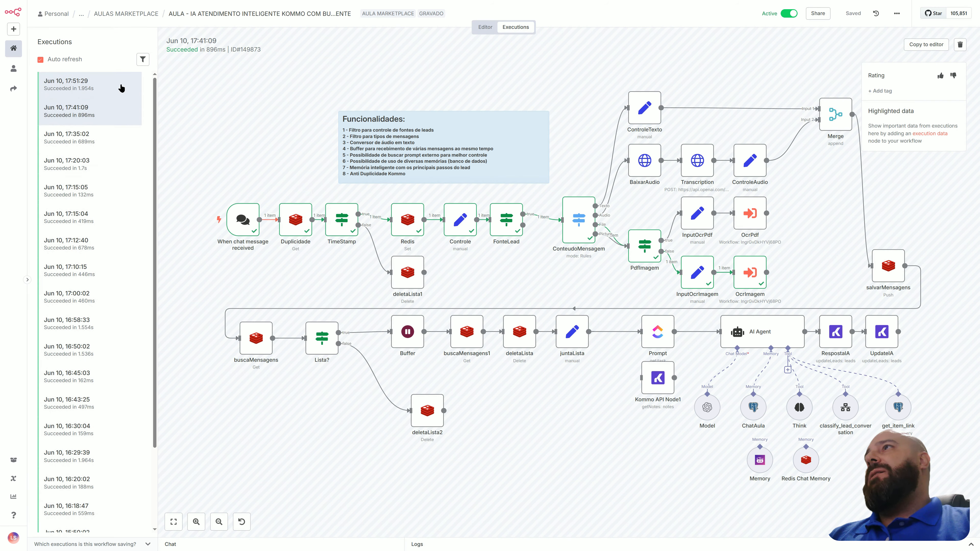
left_click(121, 88)
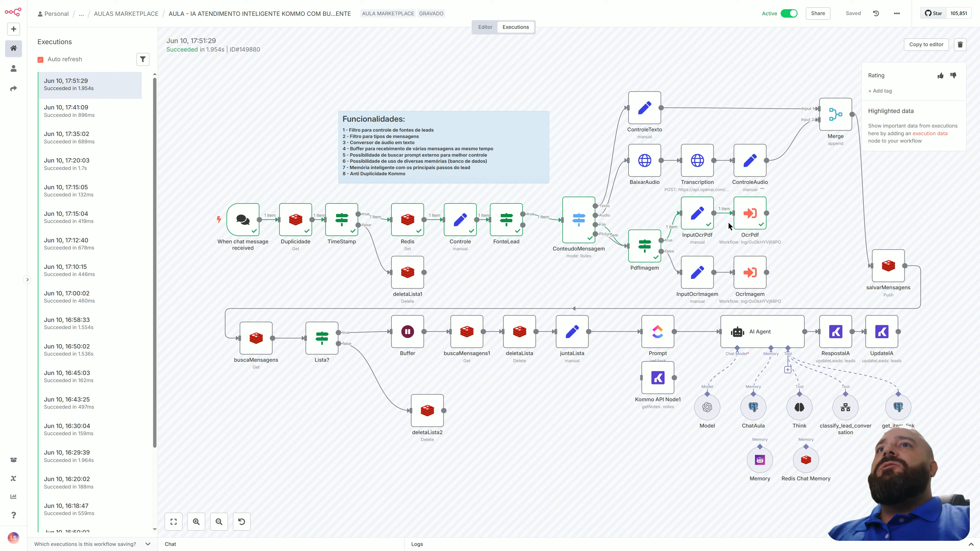
Switch to the AULA - OCR API KOMMO workflow and open its running execution from Jun 10, 17:51:30.
key("alt+Tab")
key("alt+Tab")
key("alt+Tab")
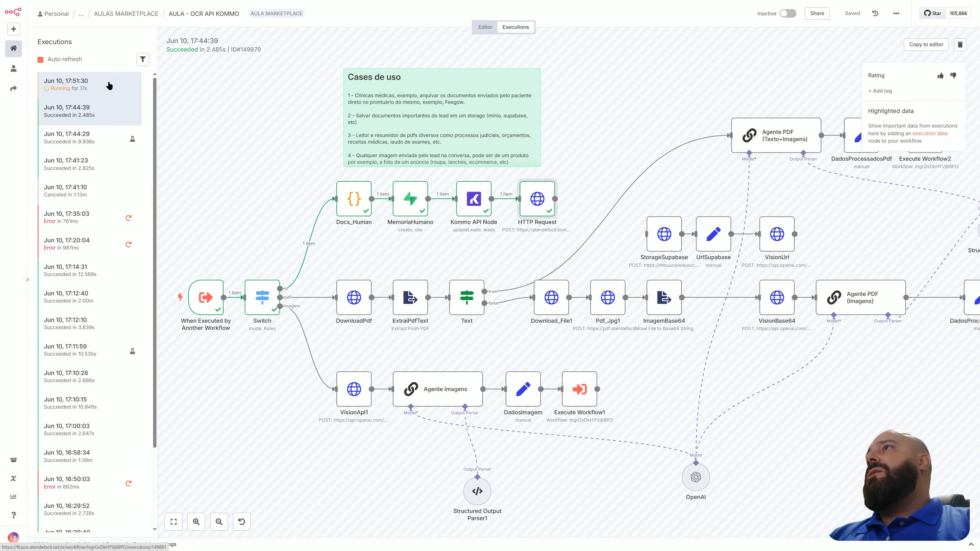
left_click(109, 86)
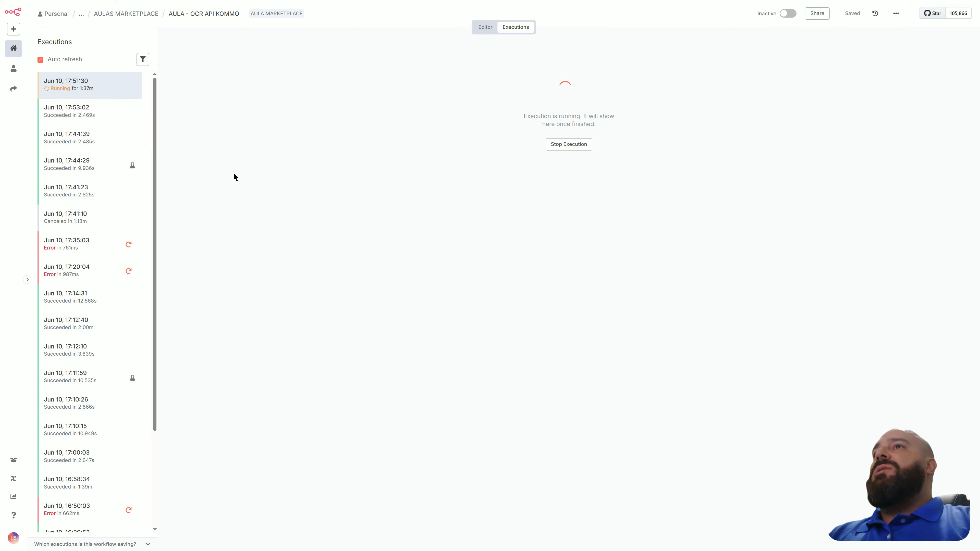
Check the WhatsApp chat for the reply to the PDF, and return to the AULA - OCR API KOMMO execution in n8n.
key("alt+Tab")
key("alt+Tab")
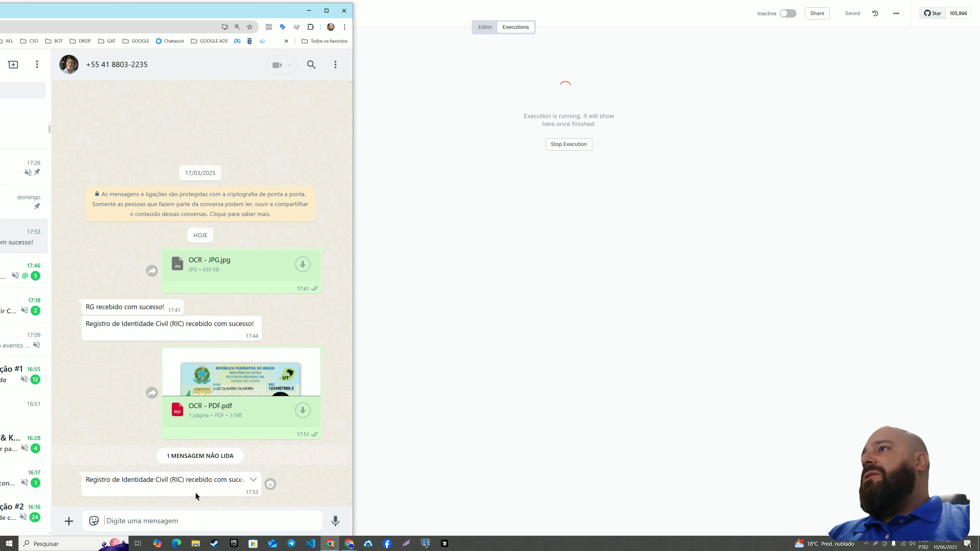
key("alt+Tab")
key("Tab")
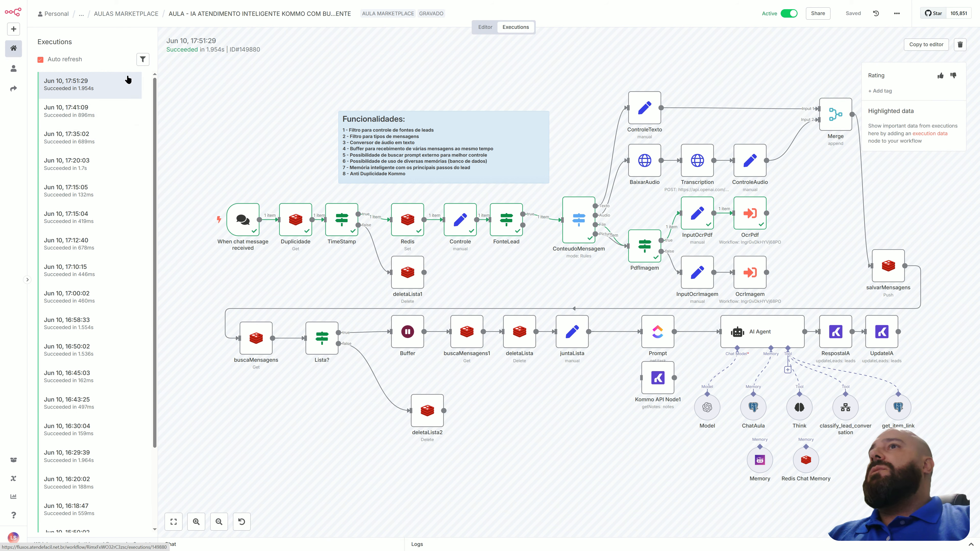
key("alt+Tab")
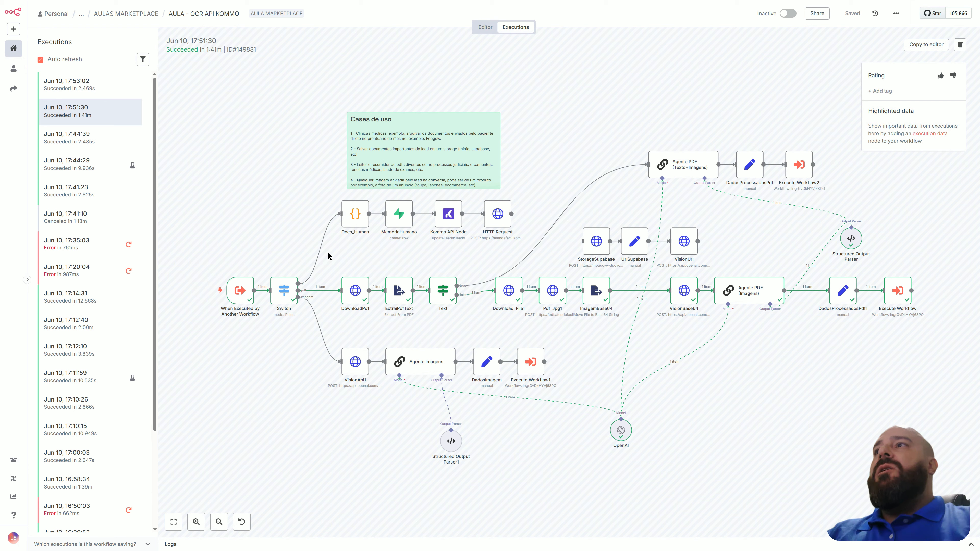
Inspect the When Executed by Another Workflow trigger's output and the Switch node's routing rules in the 17:51:30 execution.
double_click(236, 293)
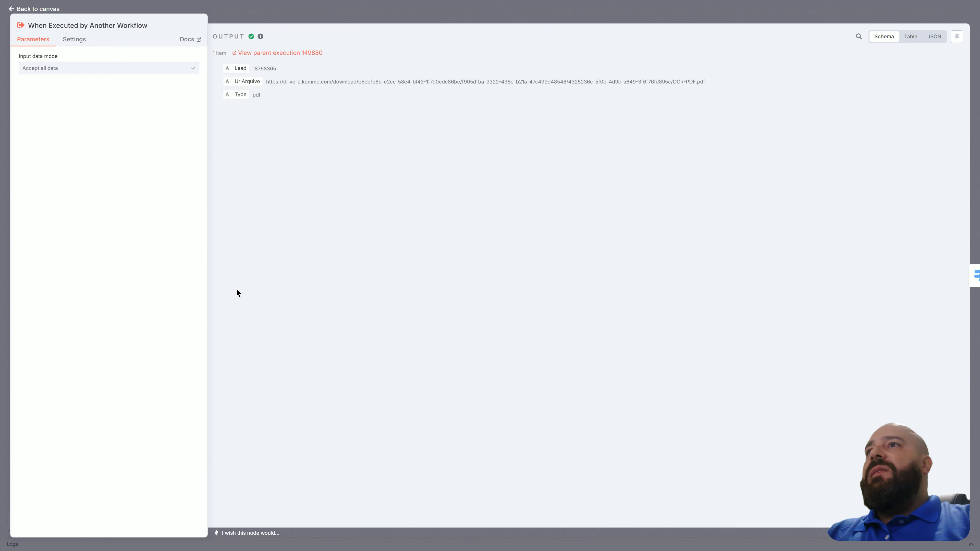
left_click(57, 9)
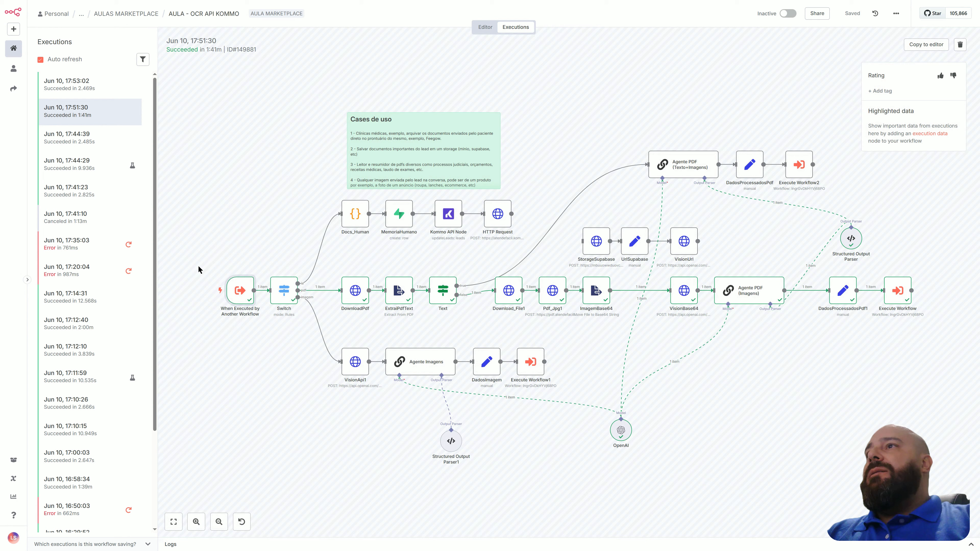
double_click(282, 287)
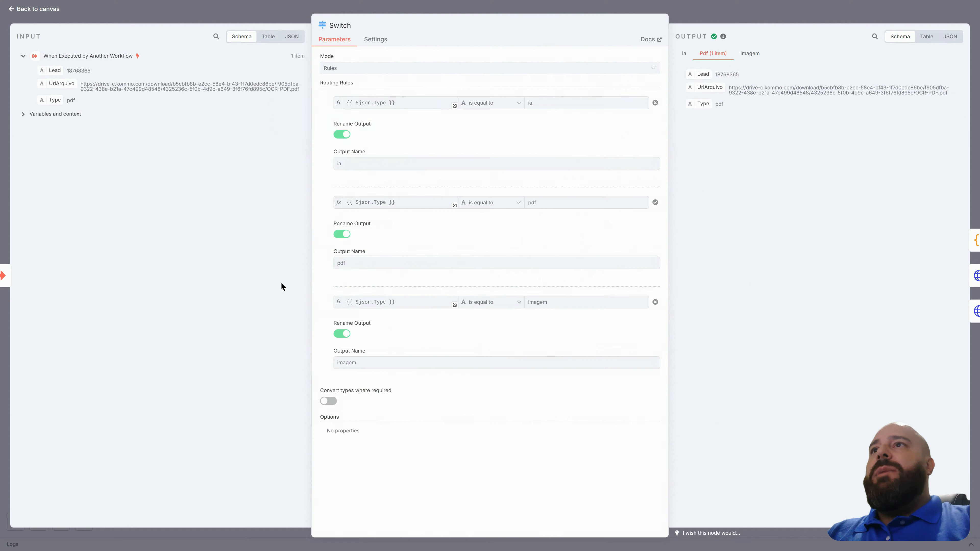
left_click(50, 10)
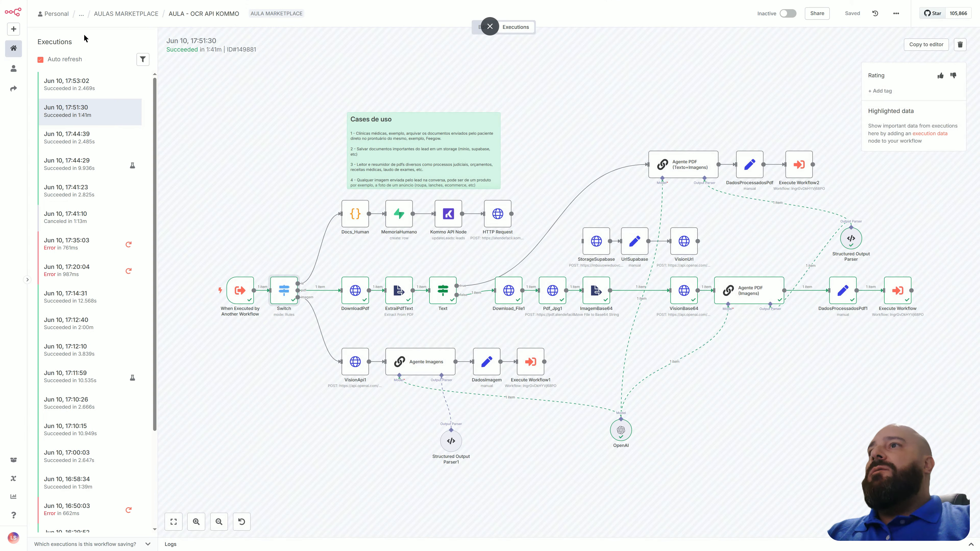
Examine the DownloadPdf node's file output and the text field extracted by the ExtraiPdfText node.
double_click(349, 294)
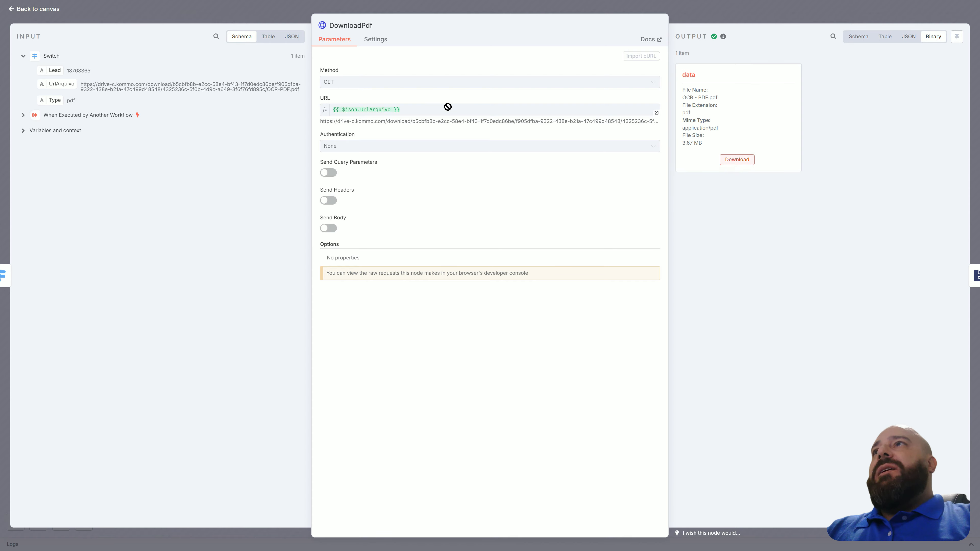
left_click(41, 9)
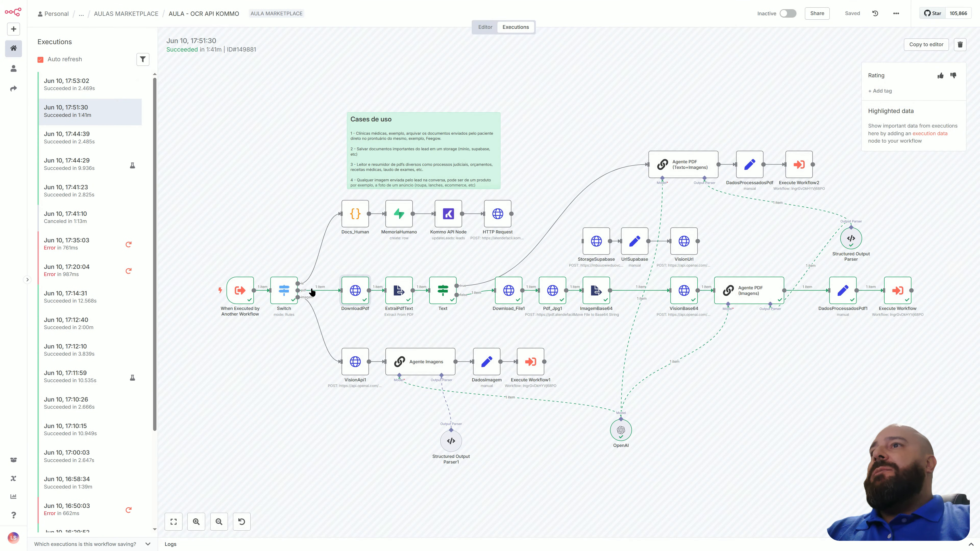
double_click(404, 302)
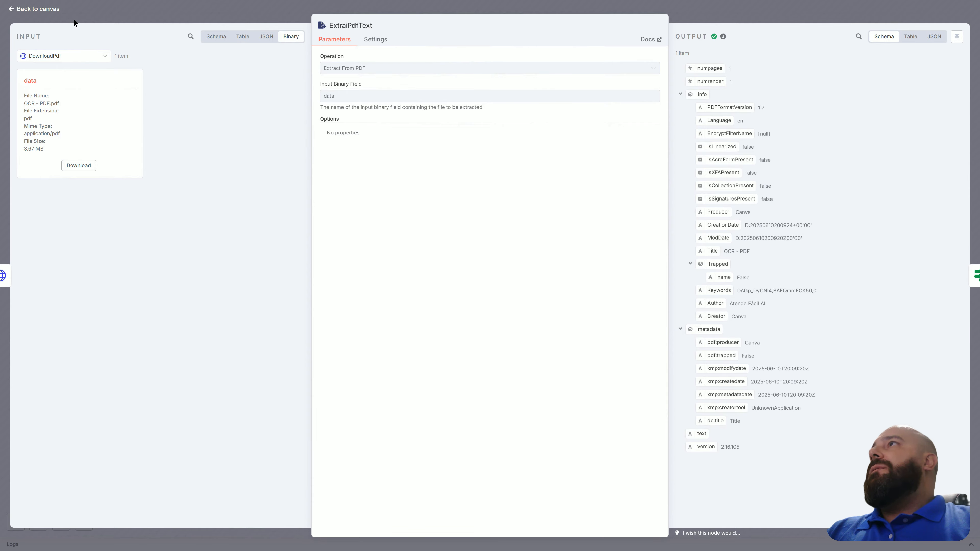
left_click(52, 9)
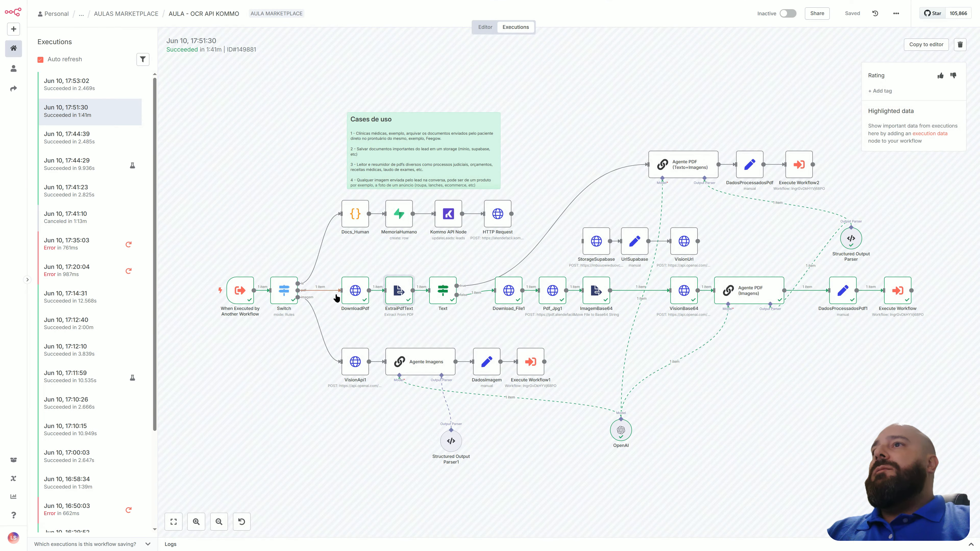
double_click(394, 293)
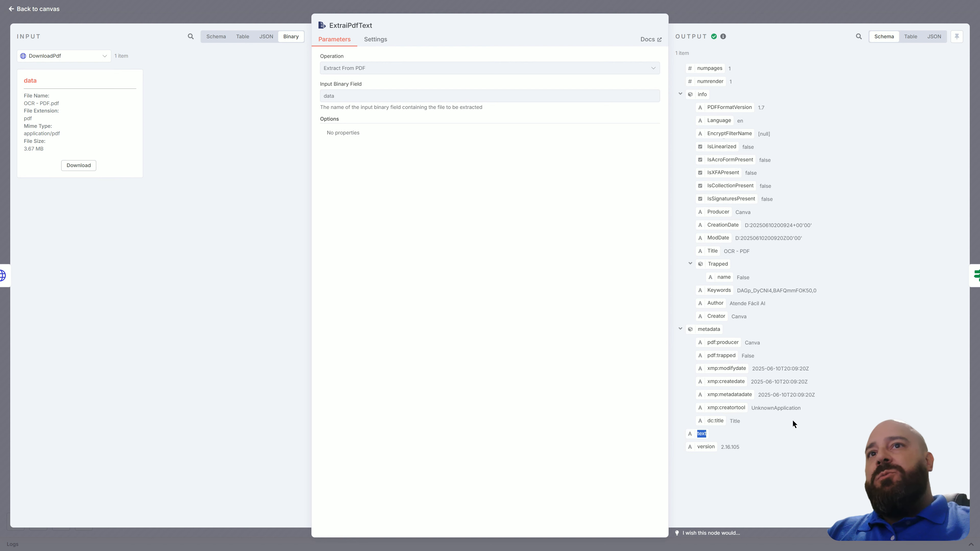
left_click(747, 430)
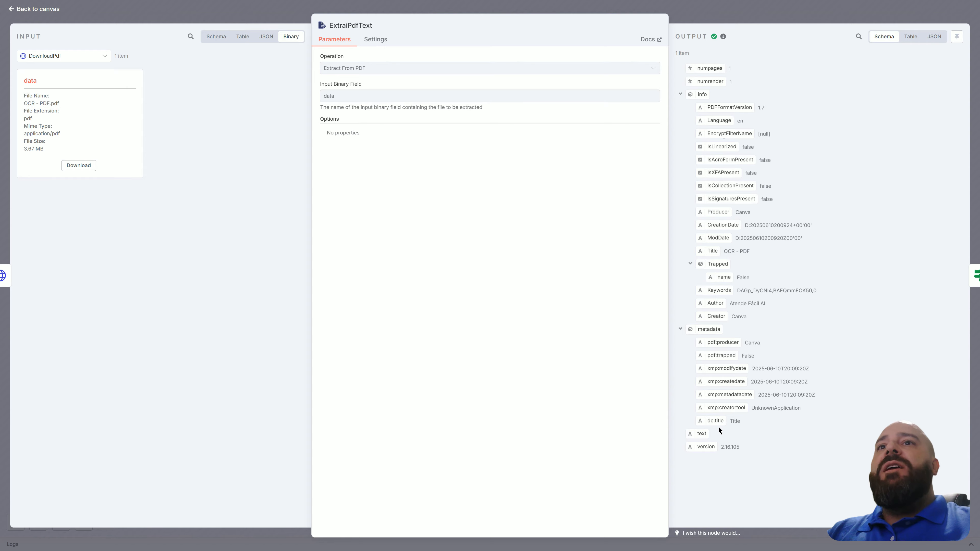
left_click(490, 27)
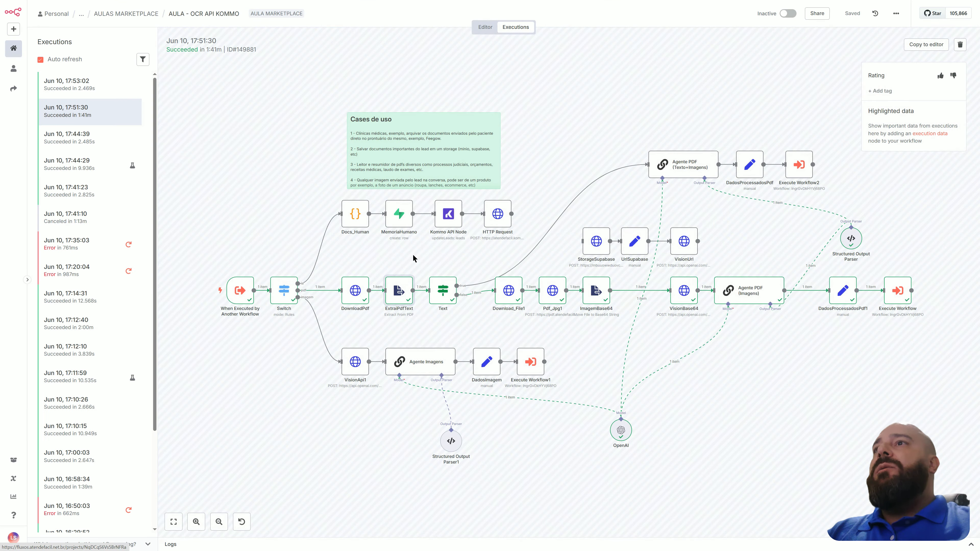
Review the Text node's conditions and branch output, plus the Download_File1 node's request URL and downloaded file.
double_click(444, 290)
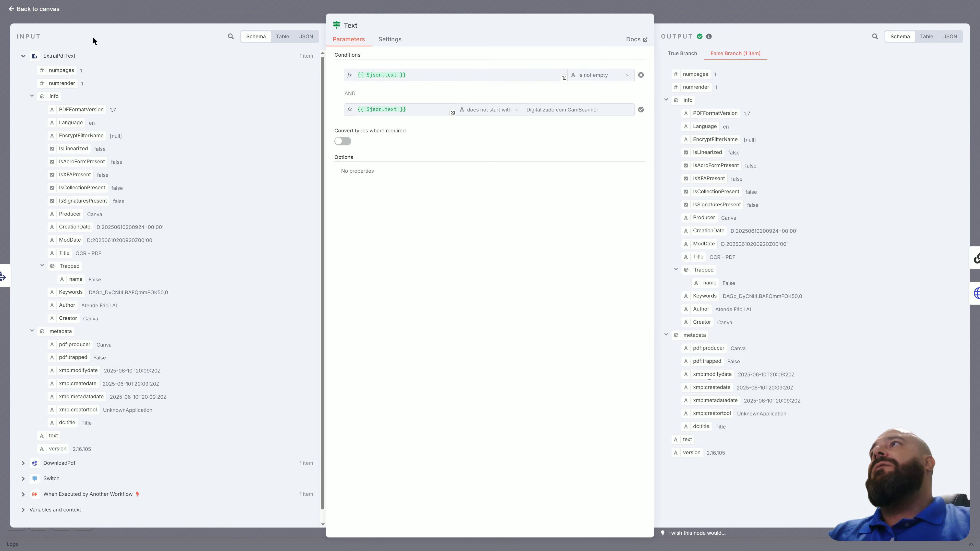
left_click(53, 10)
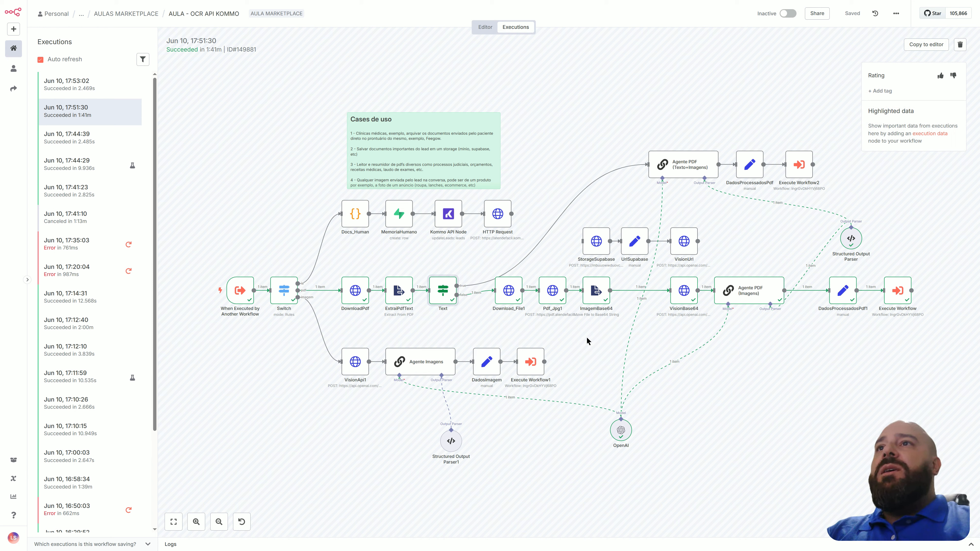
double_click(510, 291)
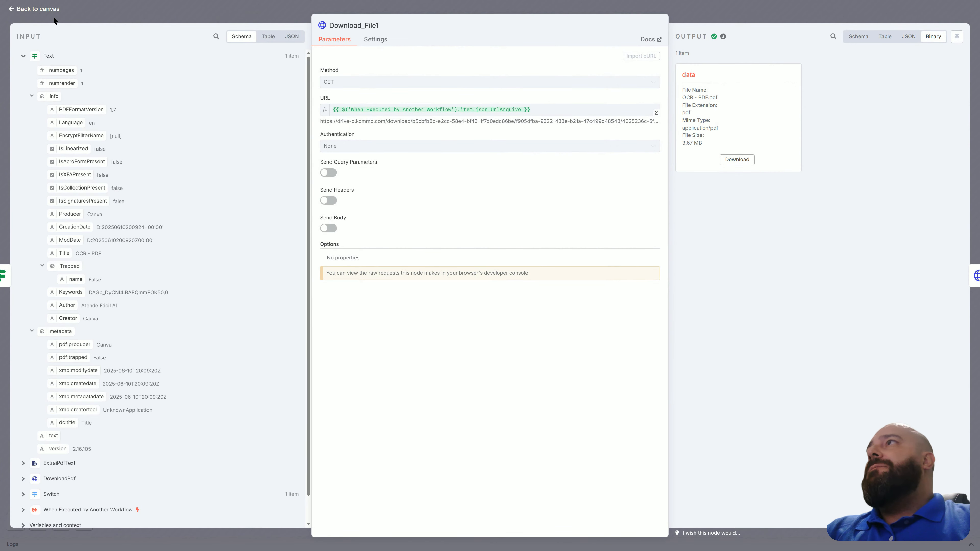
left_click(48, 10)
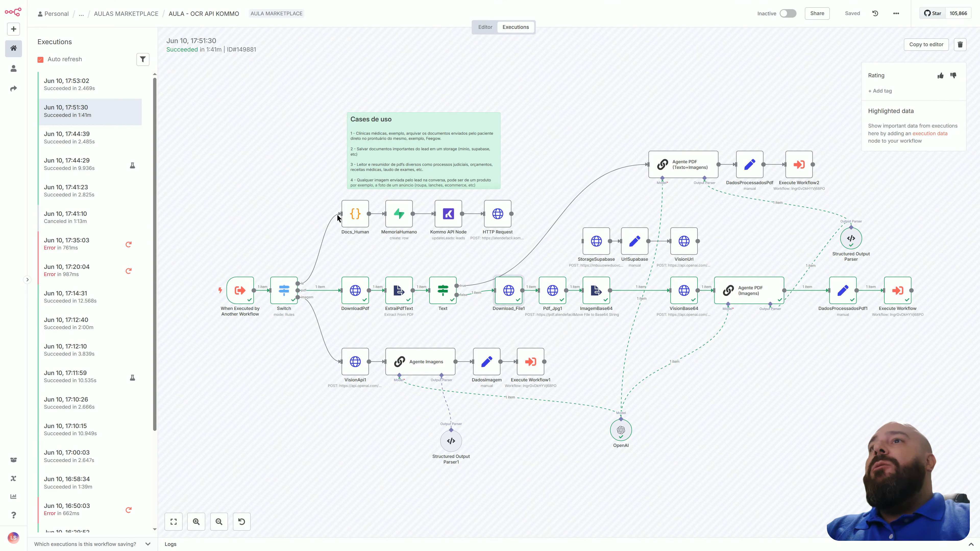
Select the Pdf_Jpg1 node and switch to the AtendePDF window to view its PDF tools.
left_click(555, 297)
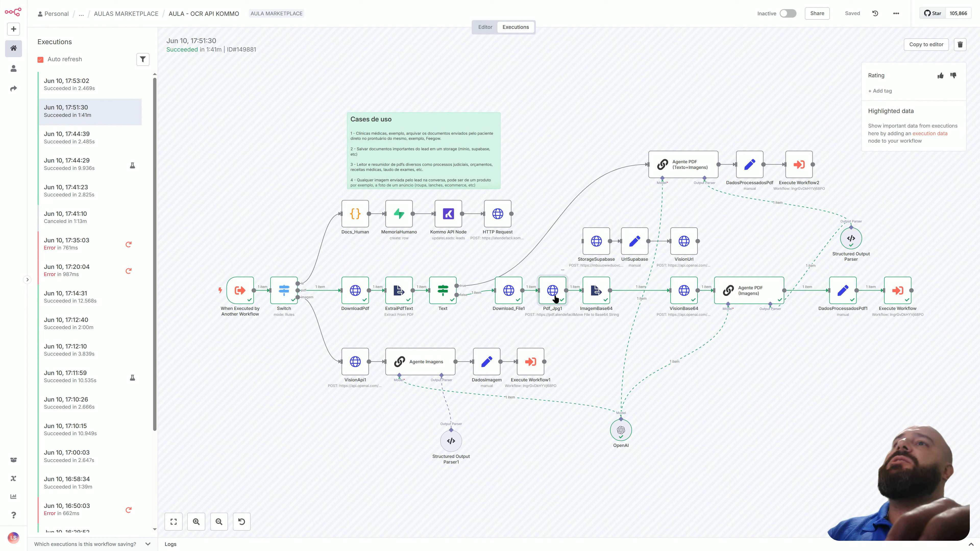
key("alt+Tab")
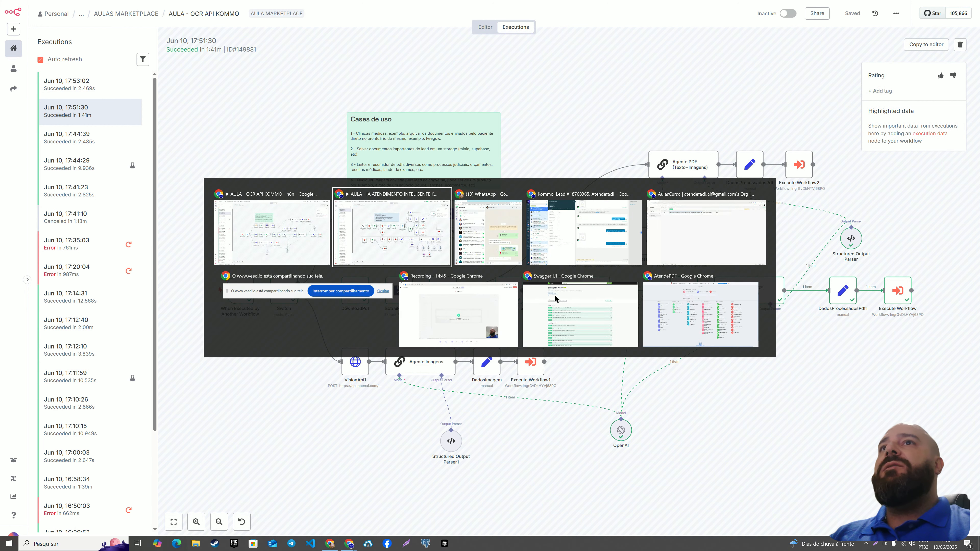
key("alt+Tab")
key("alt+Tab")
key("alt+Tab")
key("alt+Tab")
key("alt+Tab")
key("alt+Tab")
key("alt+Tab")
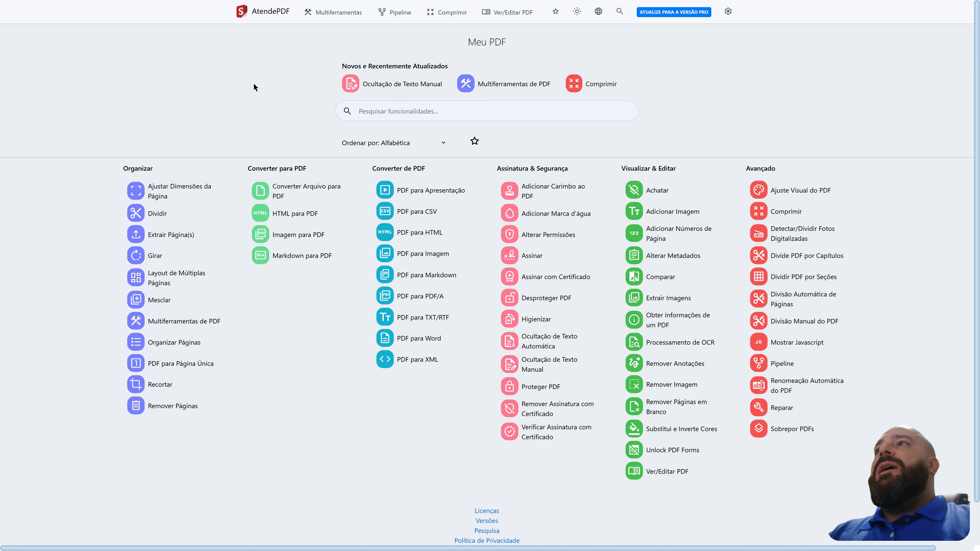
Switch to the Swagger UI window and browse the Stirling PDF API endpoints down to the Convert section's PDF-to-image entry.
key("alt+Tab")
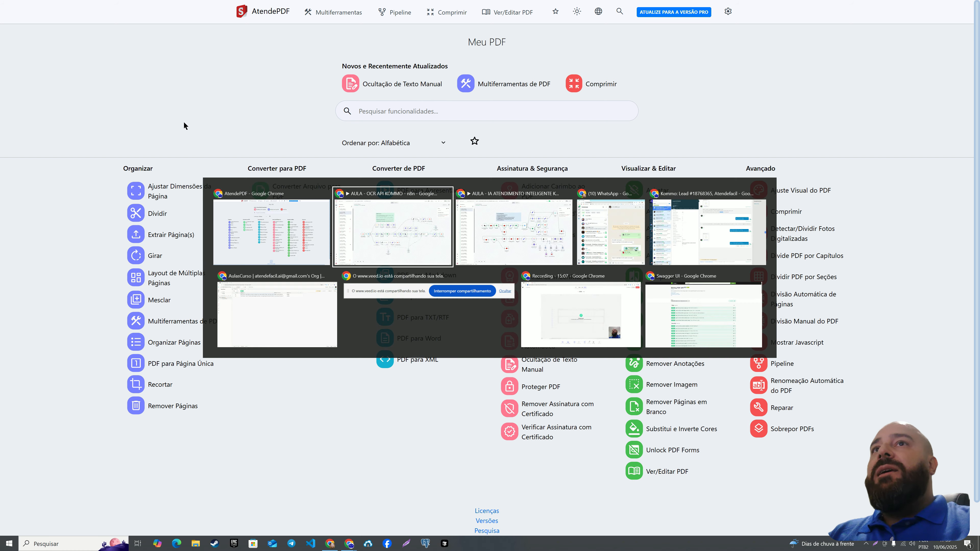
key("Tab")
key("Tab")
key("Tab")
key("Tab")
key("Tab")
key("Tab")
key("Tab")
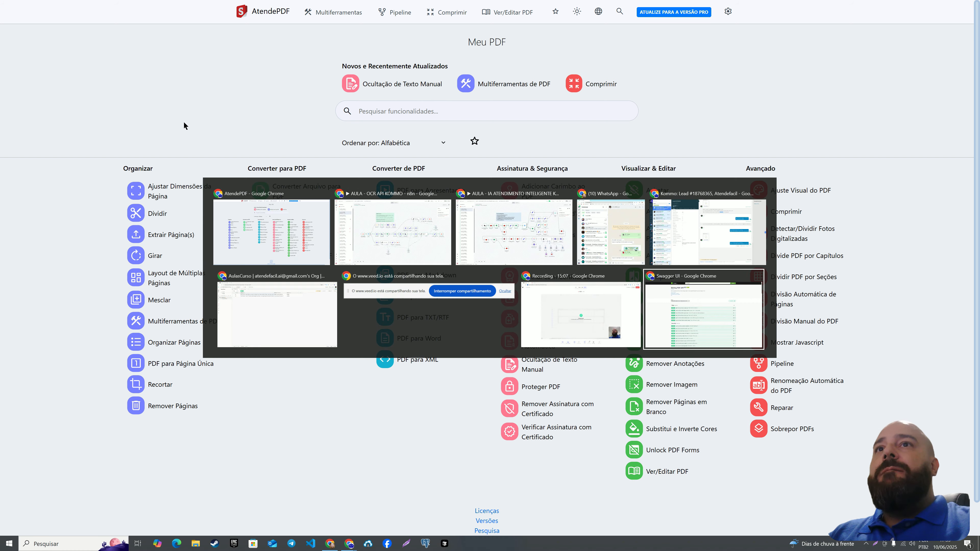
scroll(484, 287, "down", 7)
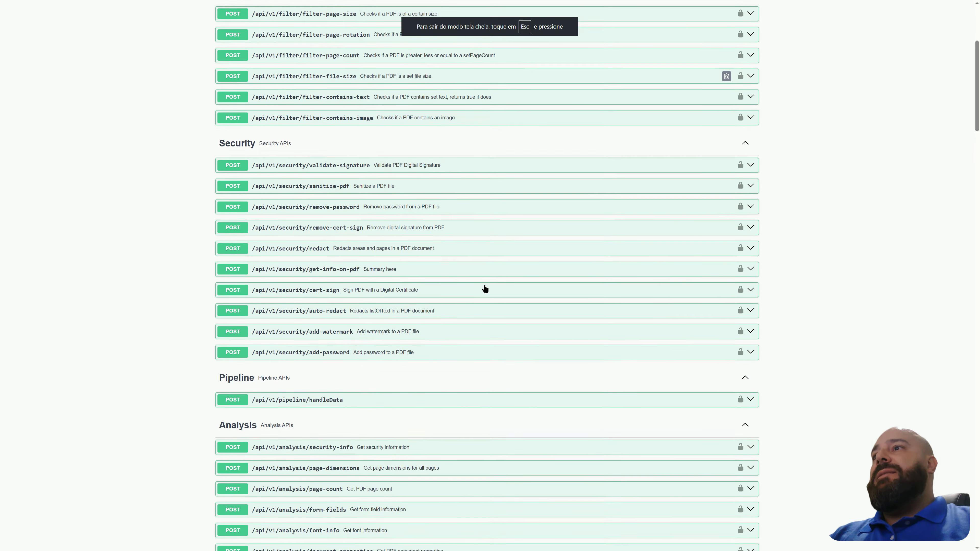
scroll(485, 289, "down", 1)
scroll(485, 289, "up", 8)
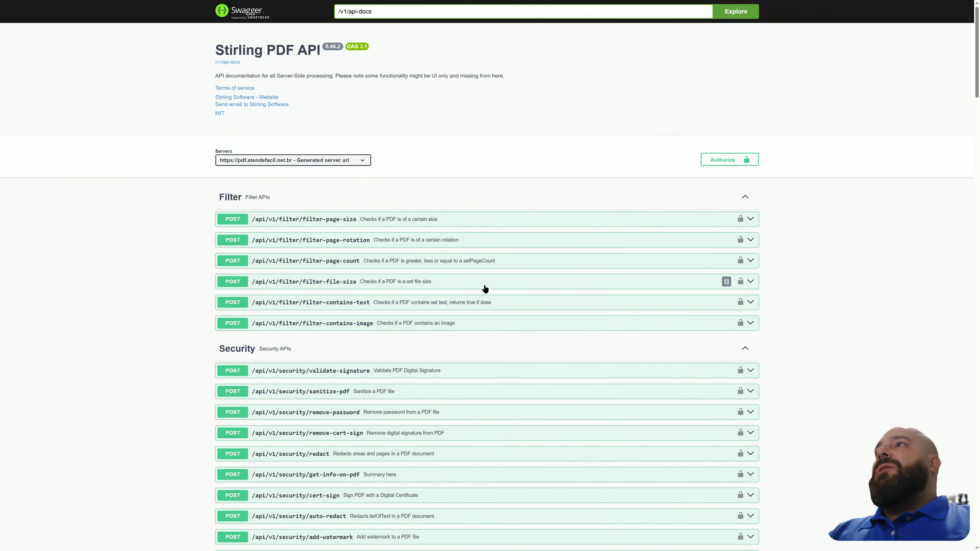
scroll(485, 289, "down", 13)
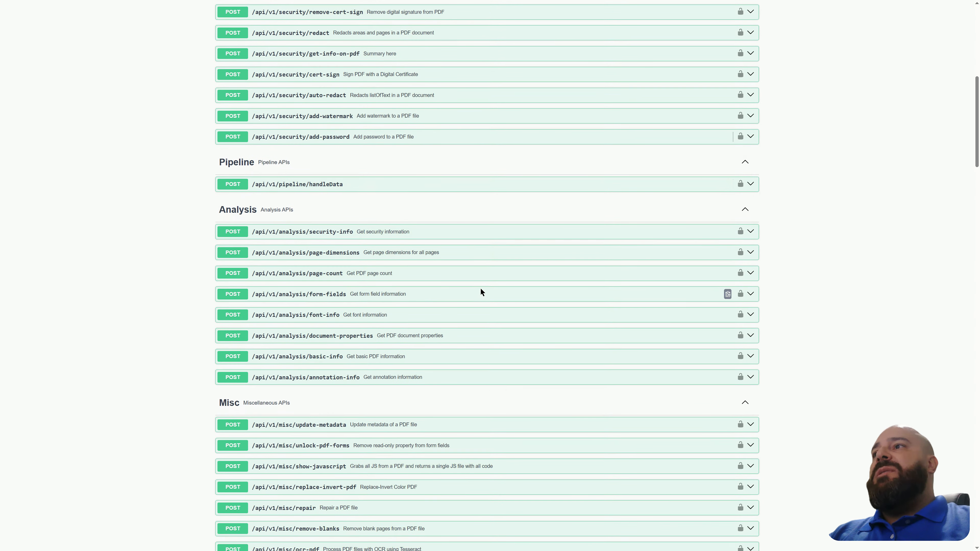
scroll(481, 292, "down", 16)
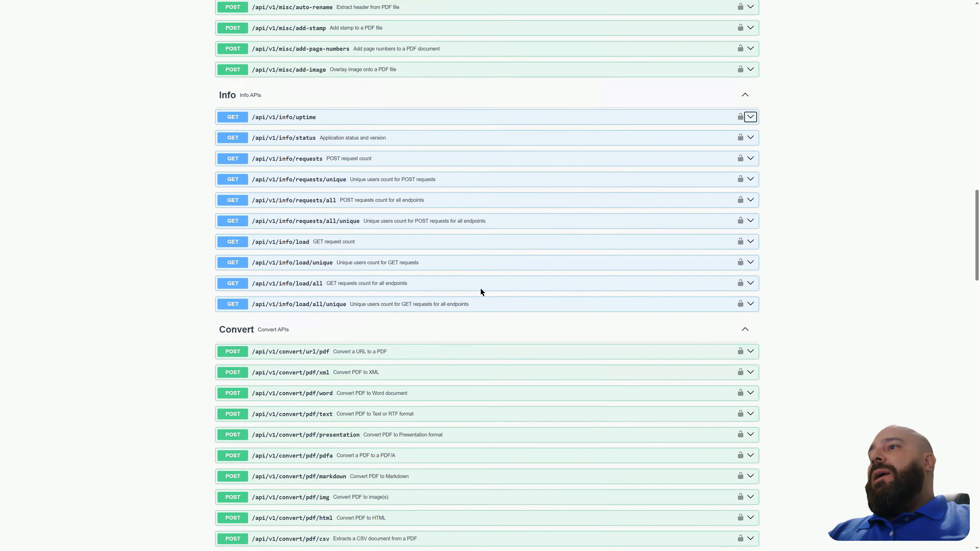
scroll(442, 340, "down", 1)
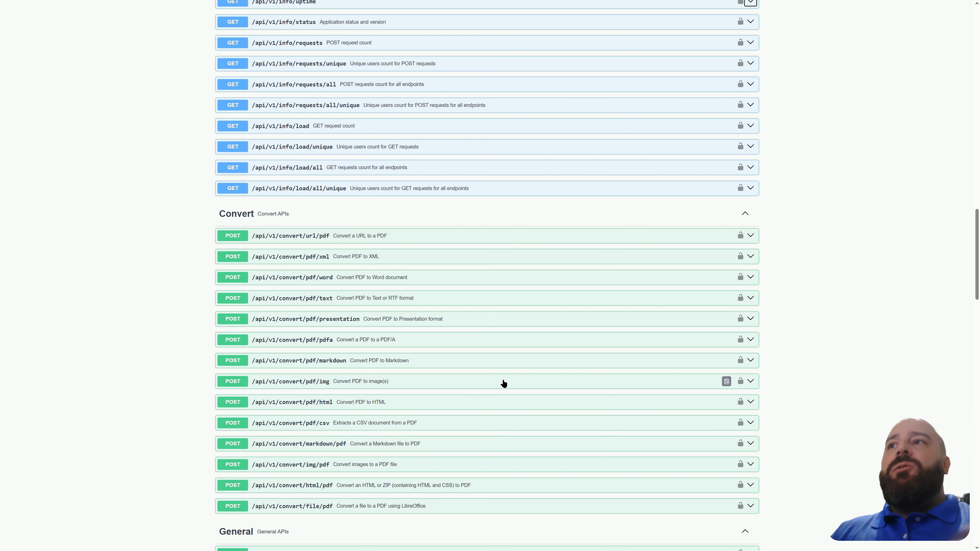
Switch back to the AULA - OCR API KOMMO execution, review the Pdf_Jpg1 node's request parameters and view its output image.
key("alt+Tab")
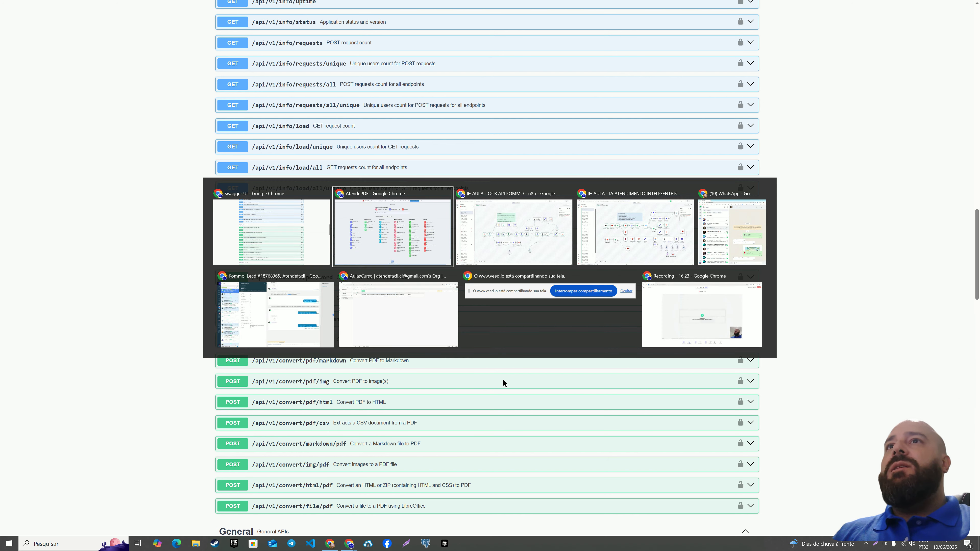
key("alt+Tab")
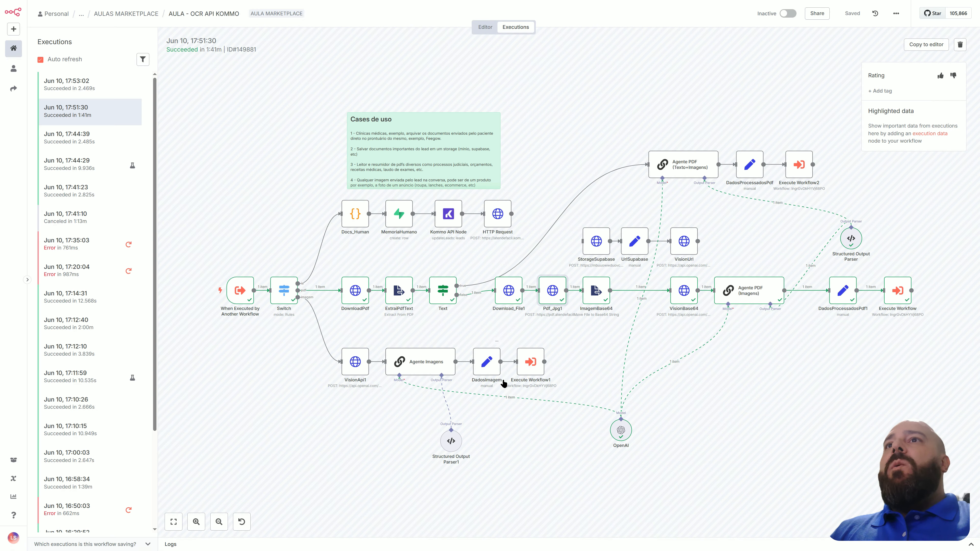
double_click(552, 294)
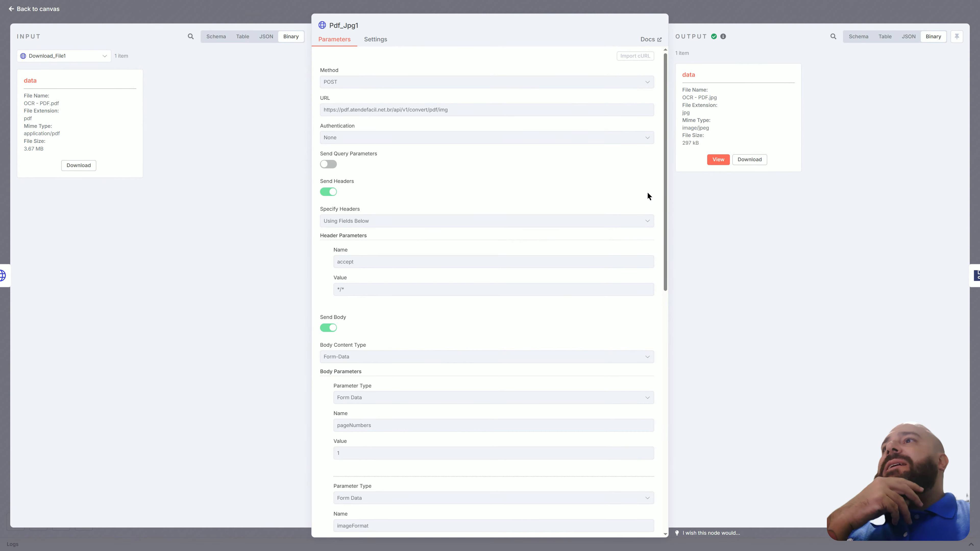
scroll(582, 277, "down", 10)
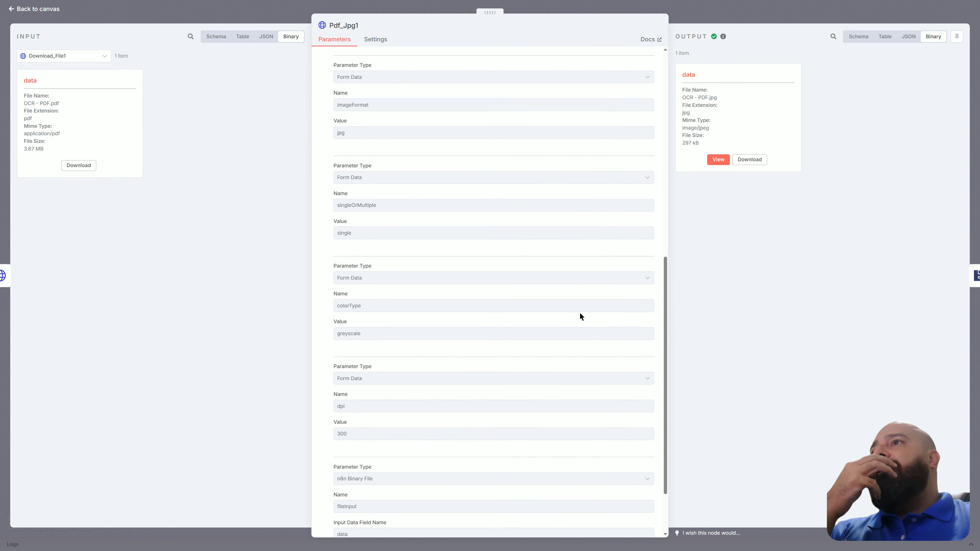
scroll(580, 314, "down", 2)
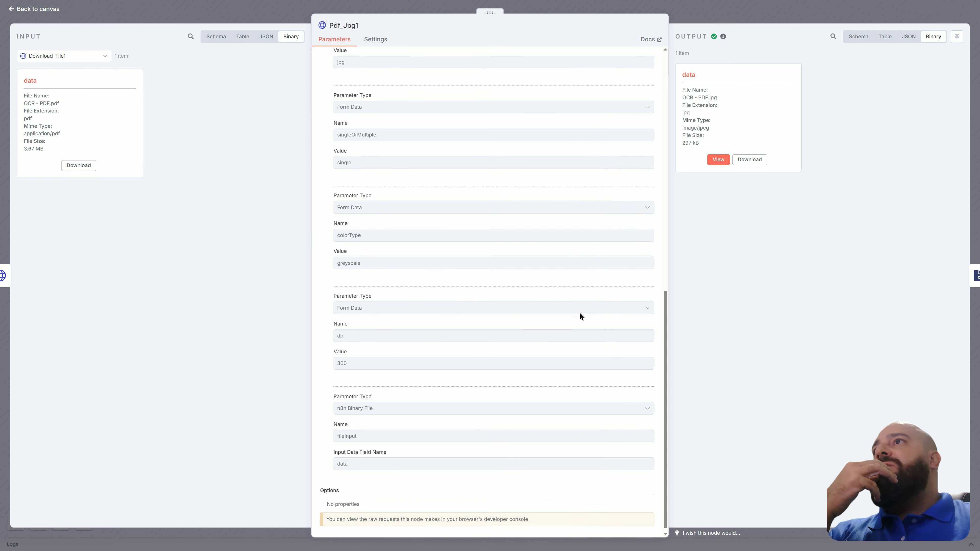
scroll(580, 313, "up", 3)
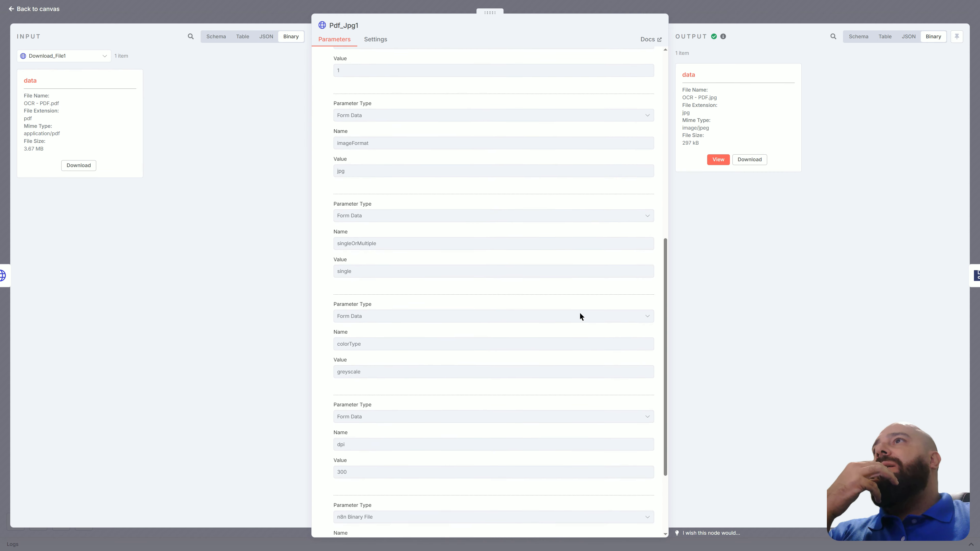
left_click(718, 160)
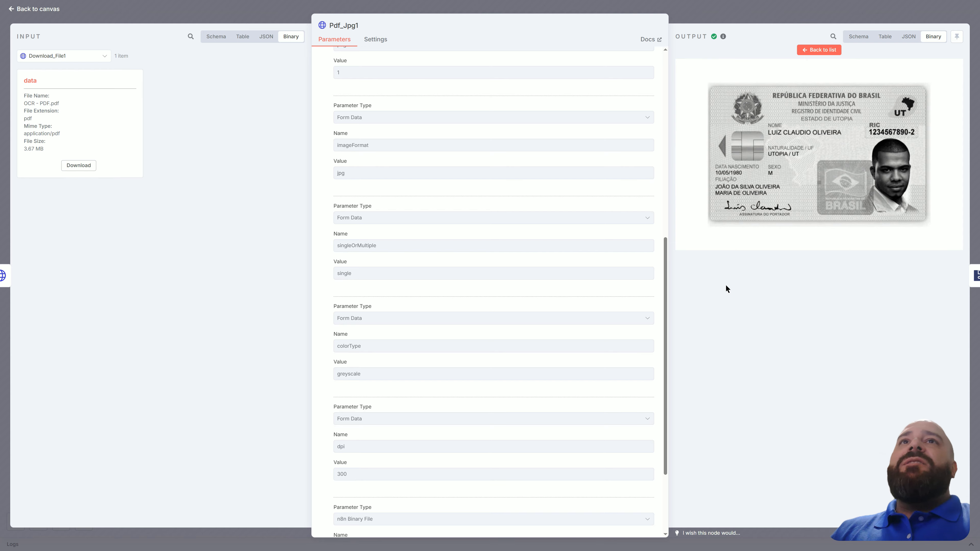
Review the ImagemBase64 node's base64 conversion settings, plus the VisionBase64 node's OpenAI request parameters and response.
left_click(49, 9)
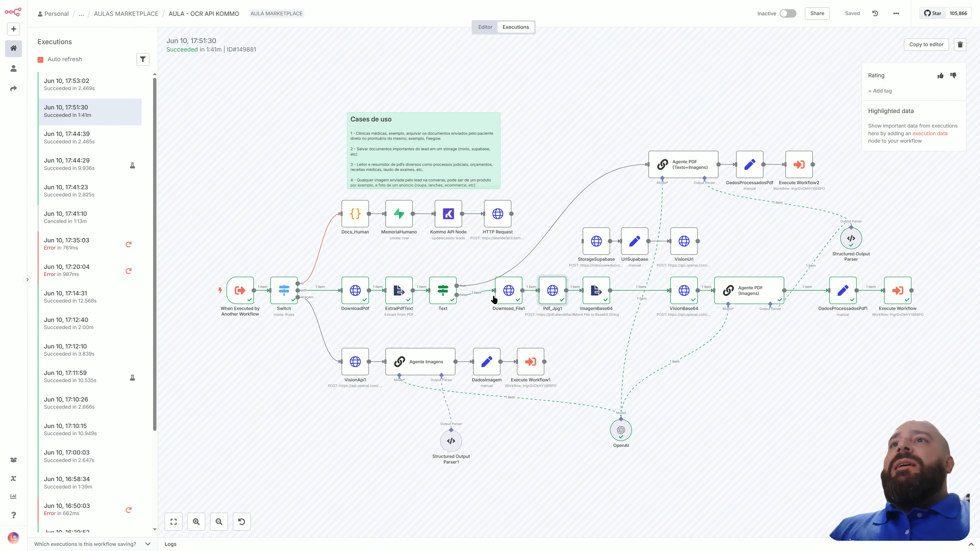
double_click(600, 297)
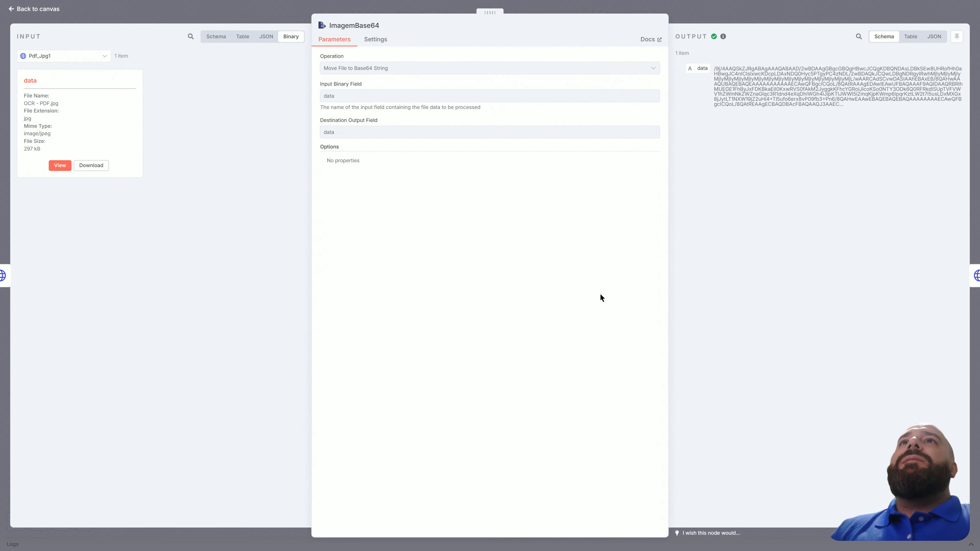
left_click(50, 10)
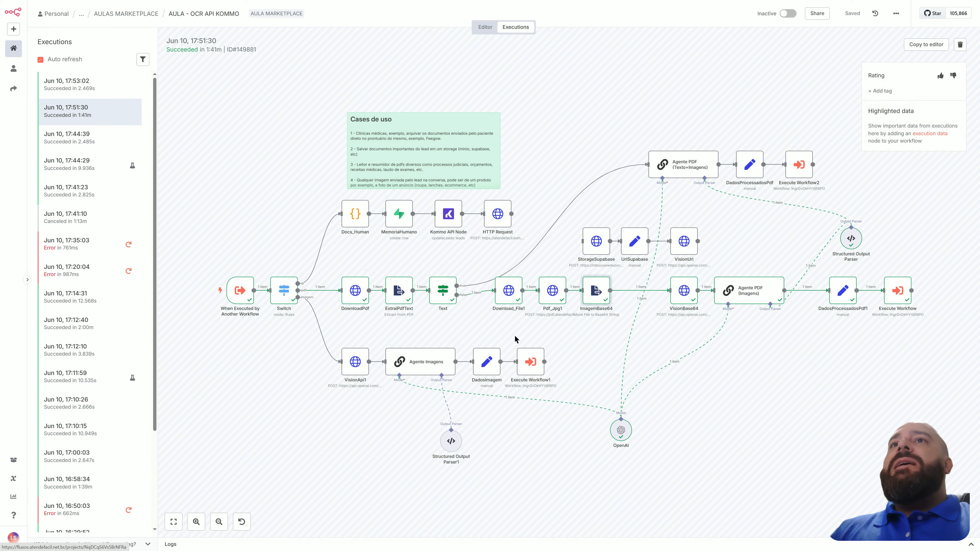
double_click(679, 296)
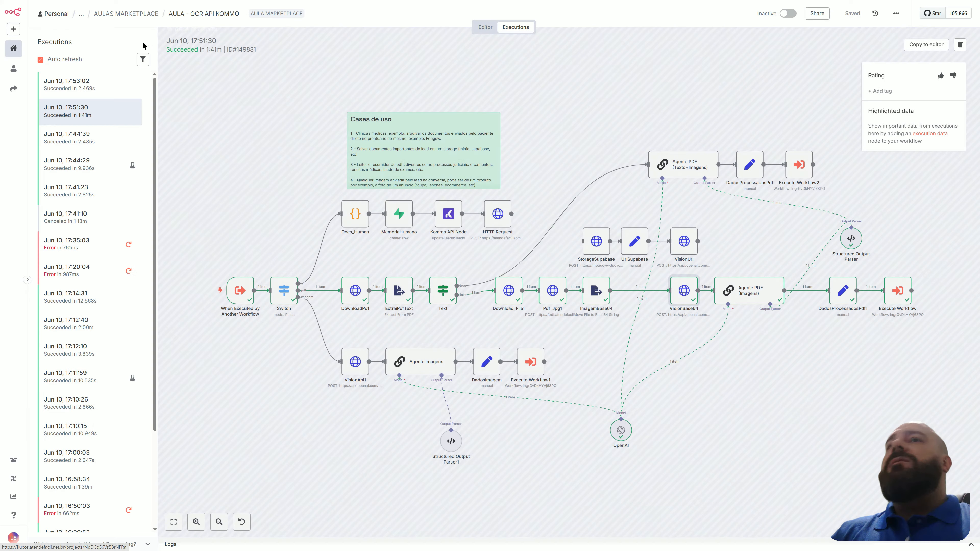
left_click(25, 9)
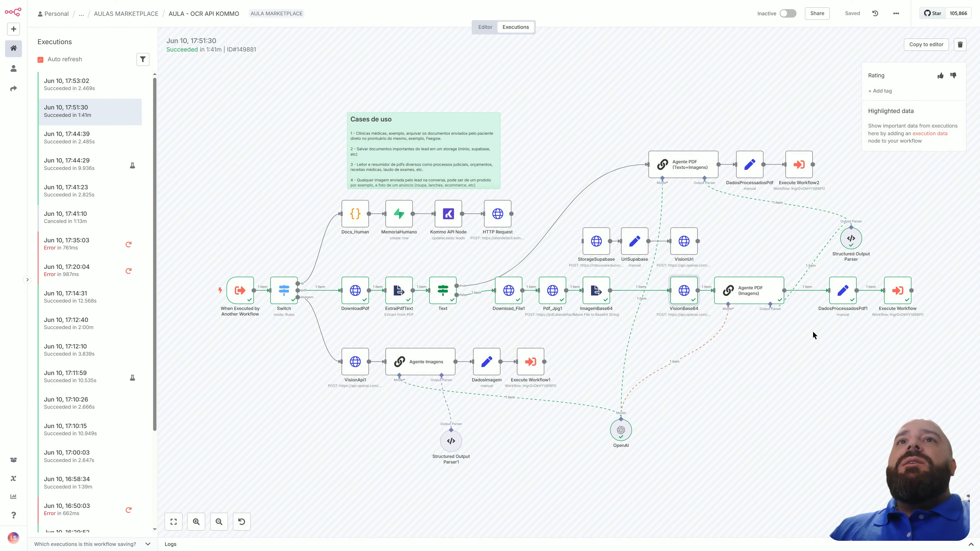
Review the parameters and outputs of the Agente PDF (Imagens), Execute Workflow and DadosProcessadosPdf1 nodes.
double_click(757, 290)
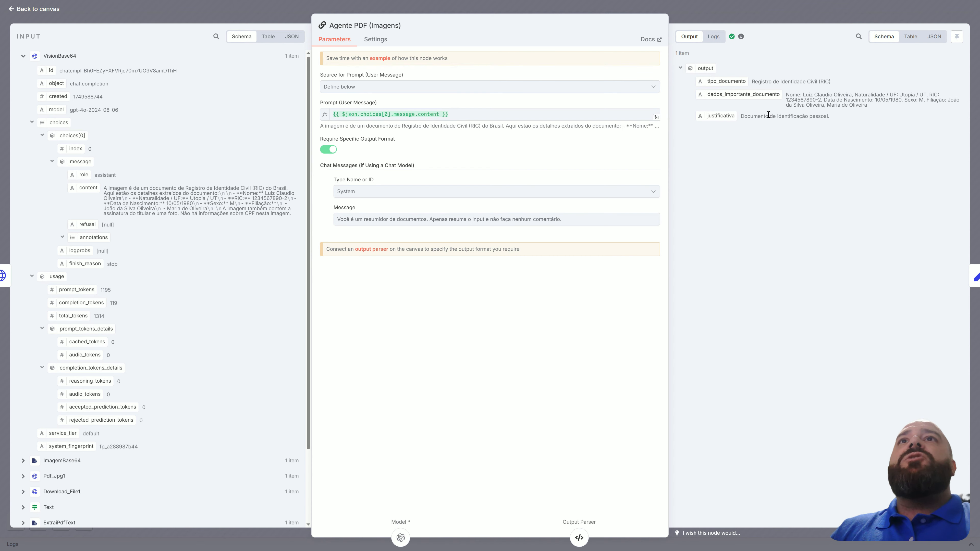
left_click(45, 7)
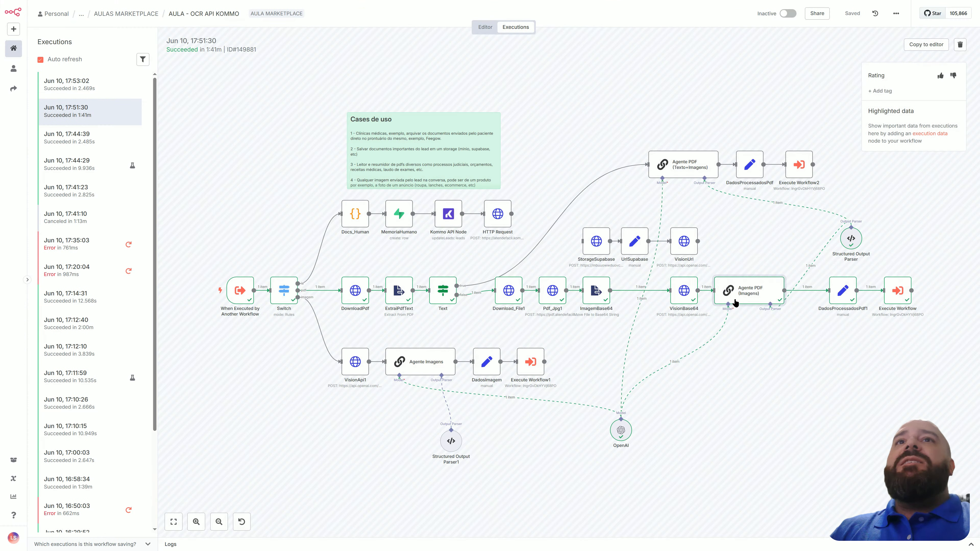
double_click(888, 297)
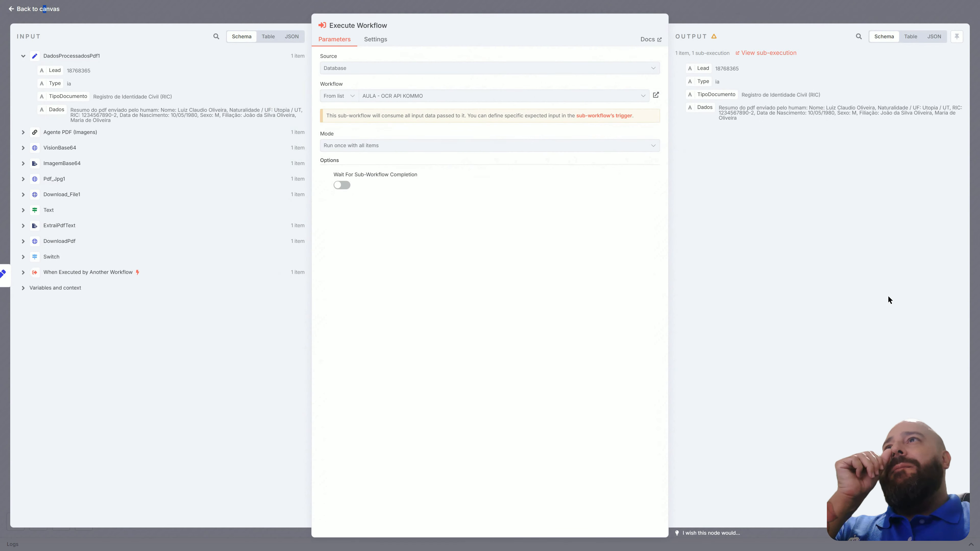
left_click(24, 10)
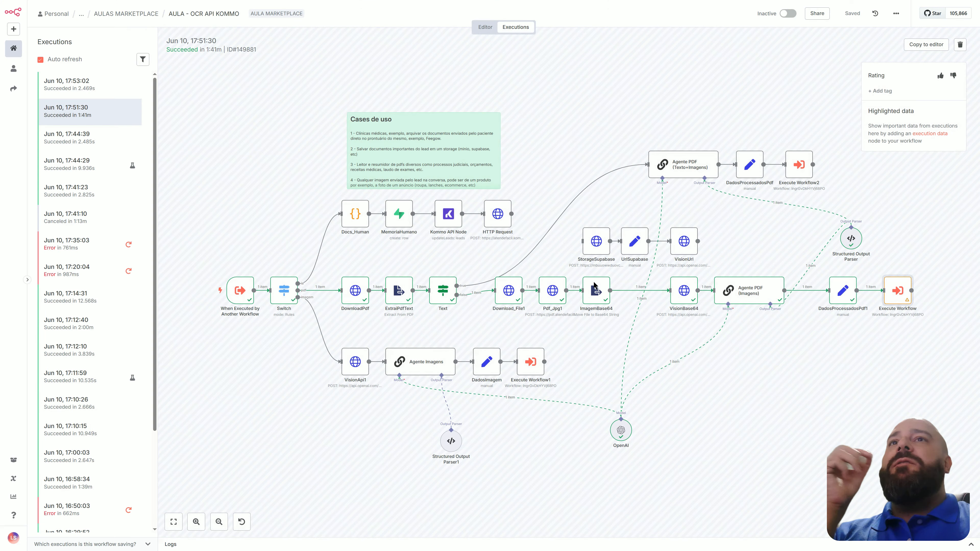
double_click(843, 292)
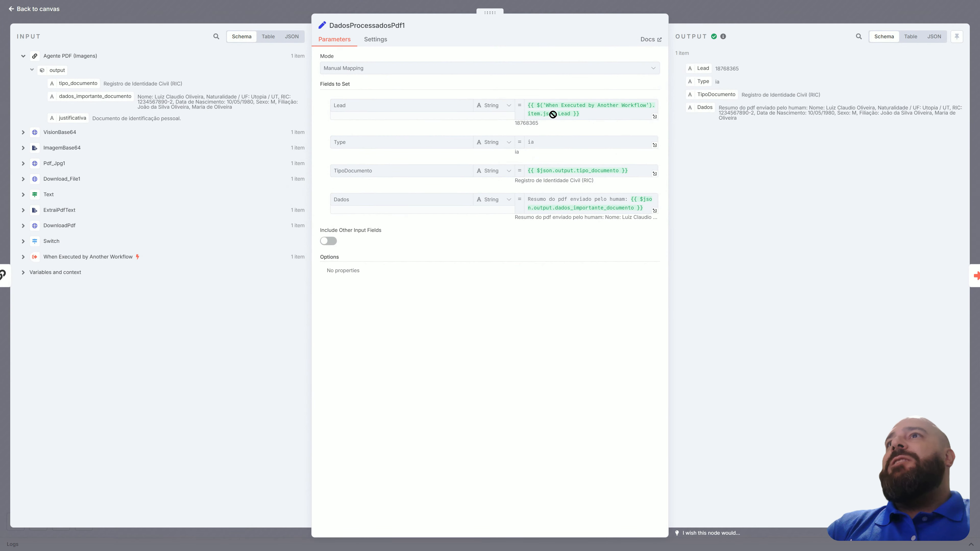
left_click(48, 10)
Open the Jun 10, 17:53:02 execution and review the MemoriaHumano node's chat_aula row fields and output.
left_click(102, 94)
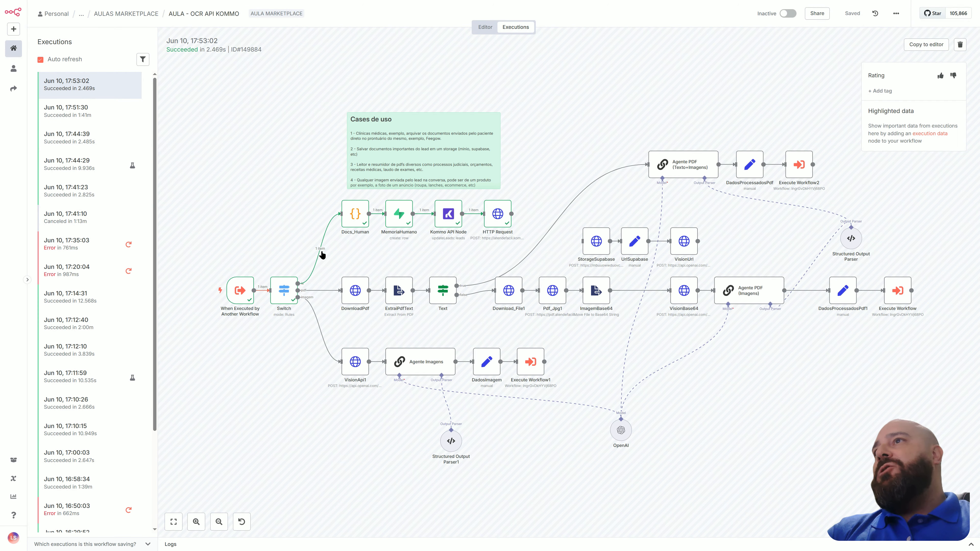
double_click(401, 220)
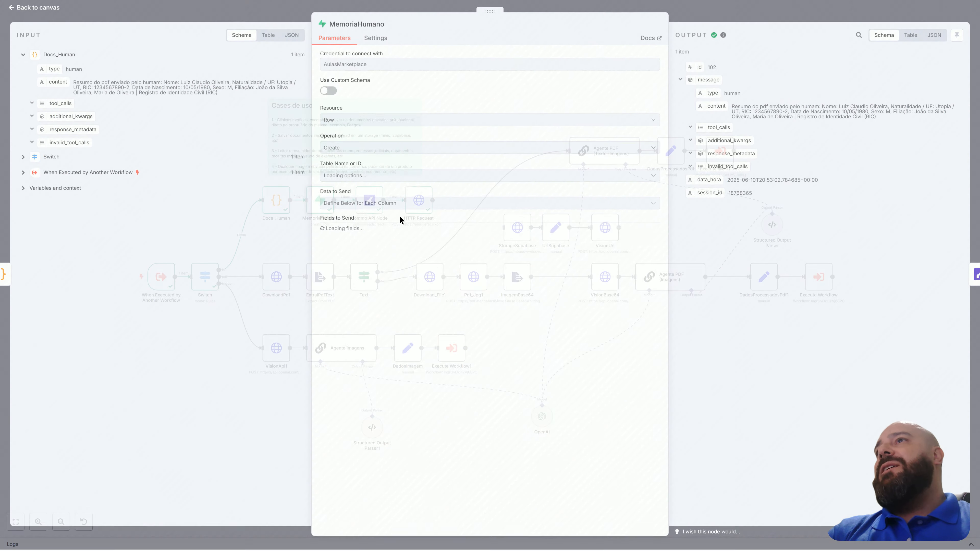
left_click(42, 9)
Switch to the Supabase AulasCurso window and examine the message cells of rows 101 and 102 in the chat_aula table.
key("alt+Tab")
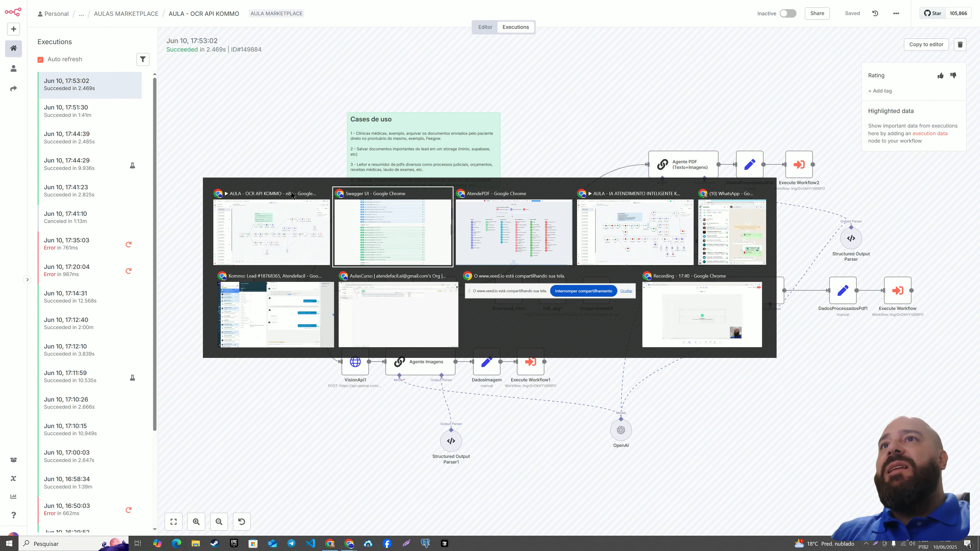
key("alt+Tab")
key("alt+Tab")
key("alt+Tab")
key("alt+Tab")
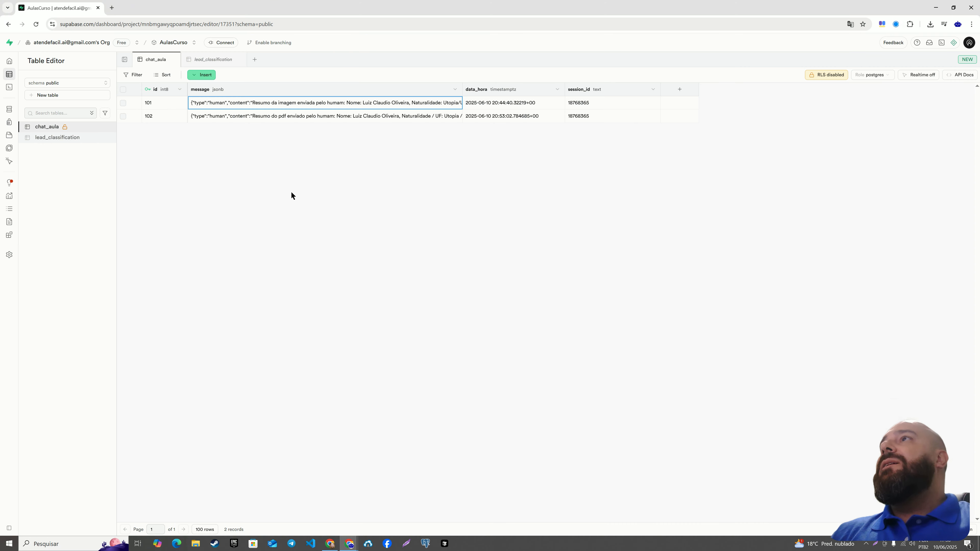
left_click(287, 117)
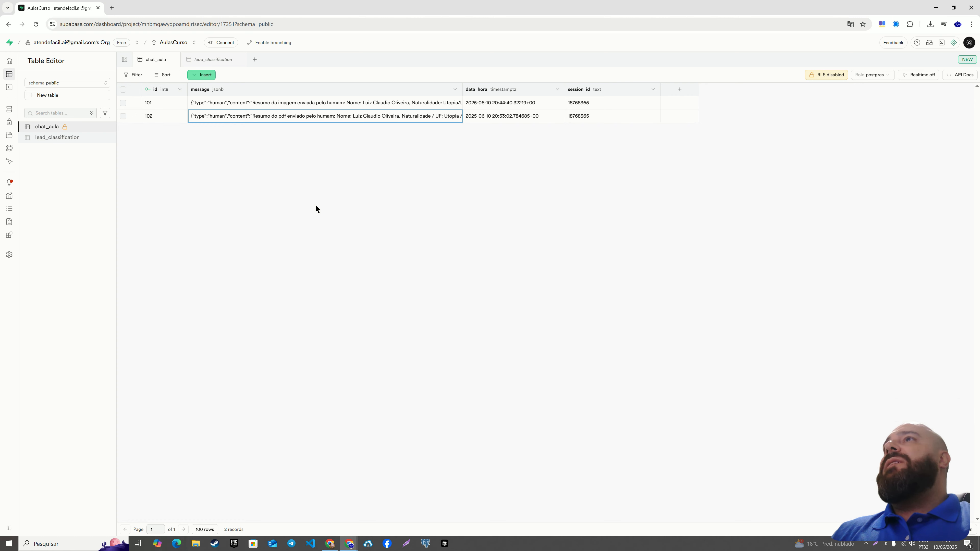
left_click(323, 102)
left_click(324, 115)
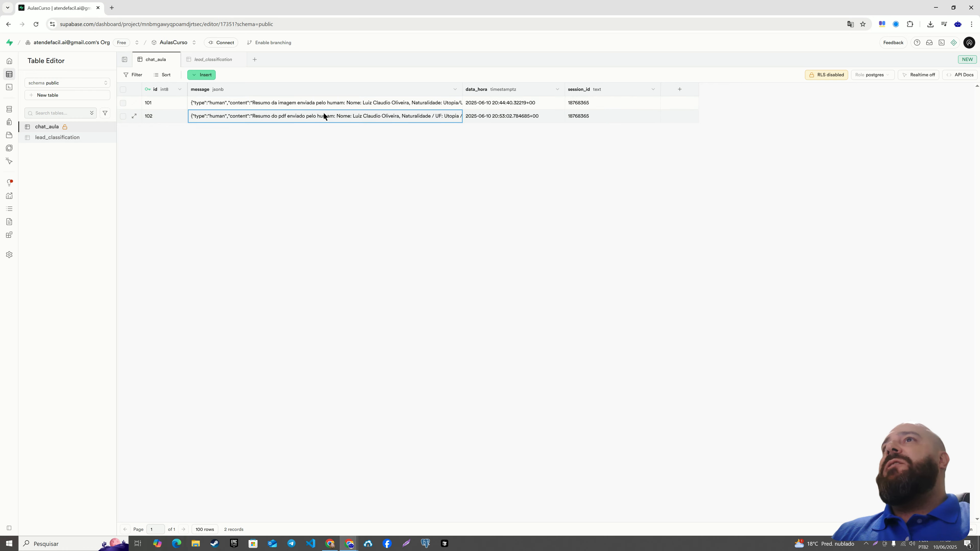
Switch back to the AULA - OCR API KOMMO execution and review the Kommo API Node's lead update parameters down to the RespostaIA custom field.
key("alt+Tab")
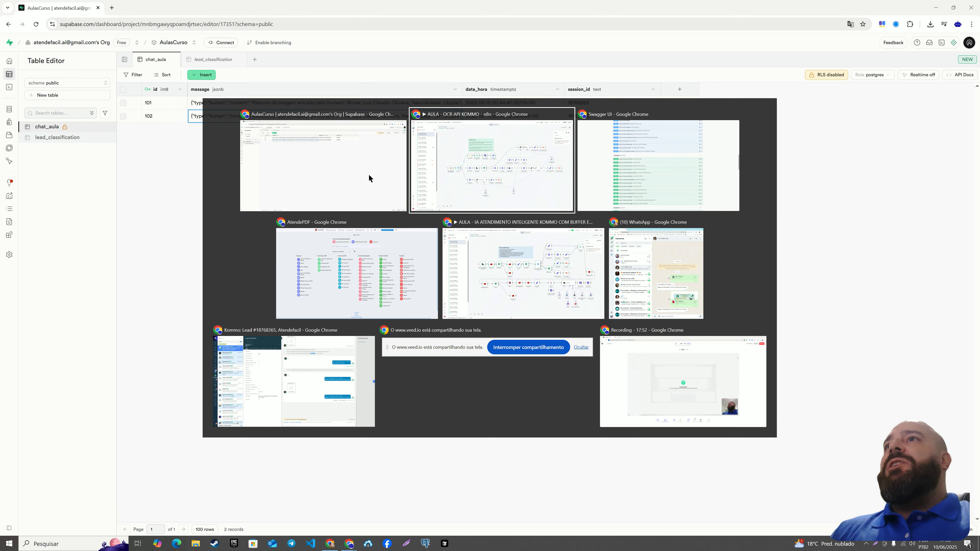
key("alt+Tab")
key("alt+Tab")
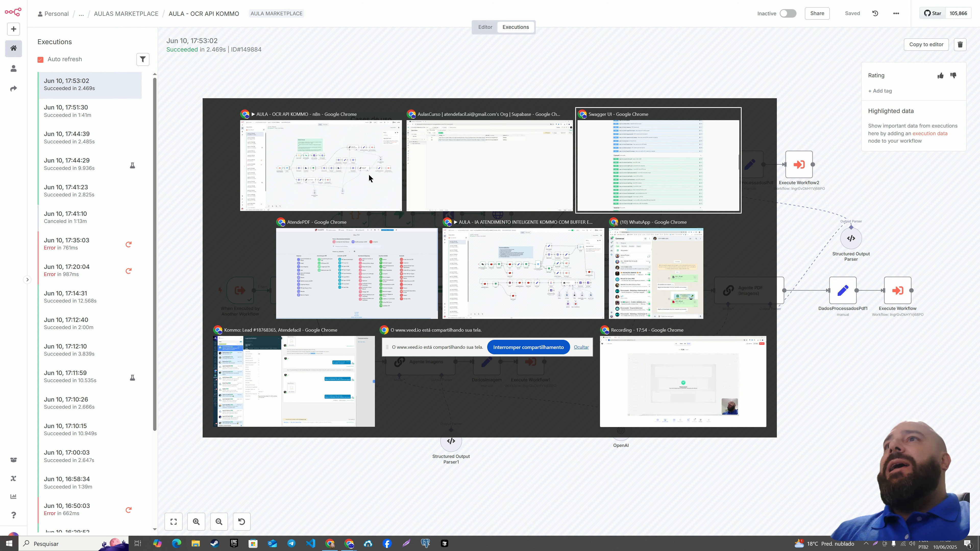
key("alt+Tab")
key("alt+Tab")
key("alt+Tab")
key("alt+Tab")
key("alt+Tab")
key("alt+Tab")
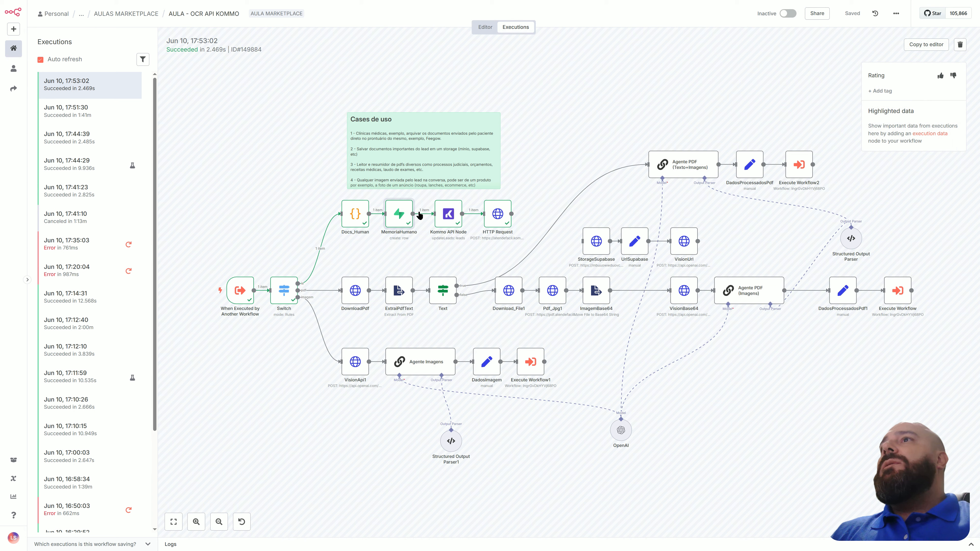
double_click(448, 215)
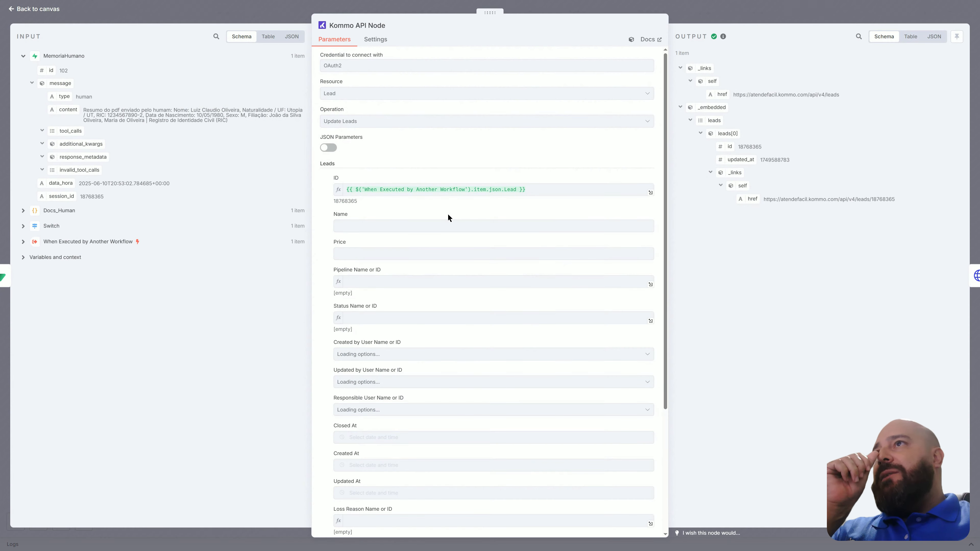
scroll(490, 315, "down", 5)
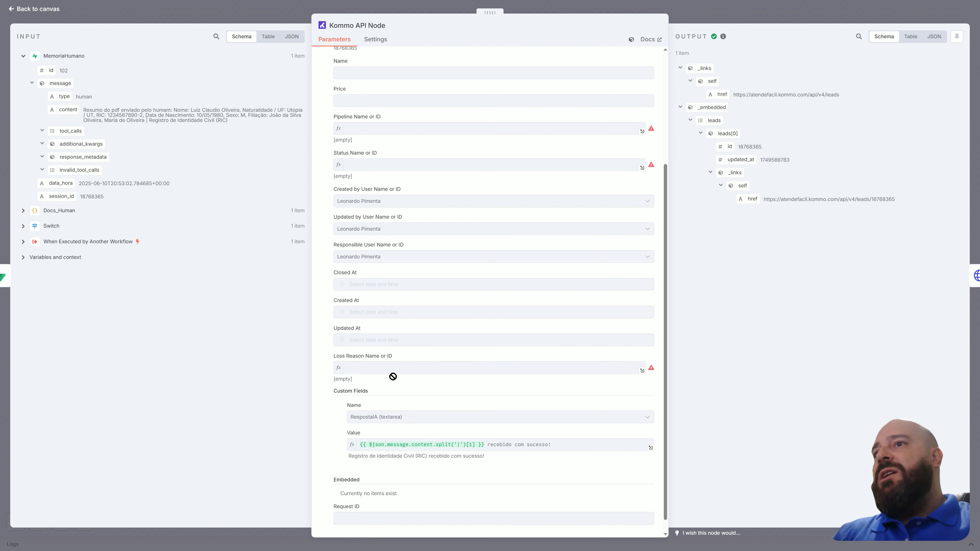
left_click(40, 9)
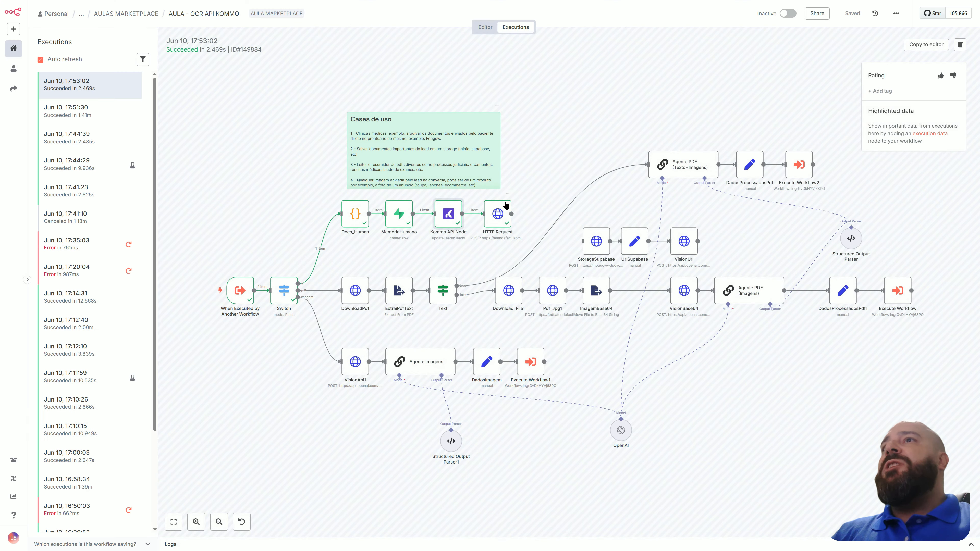
Switch to the WhatsApp window and send the document ExibirDAS-14052025_182532_05_2025.pdf from Downloads in the open conversation.
key("alt+Tab")
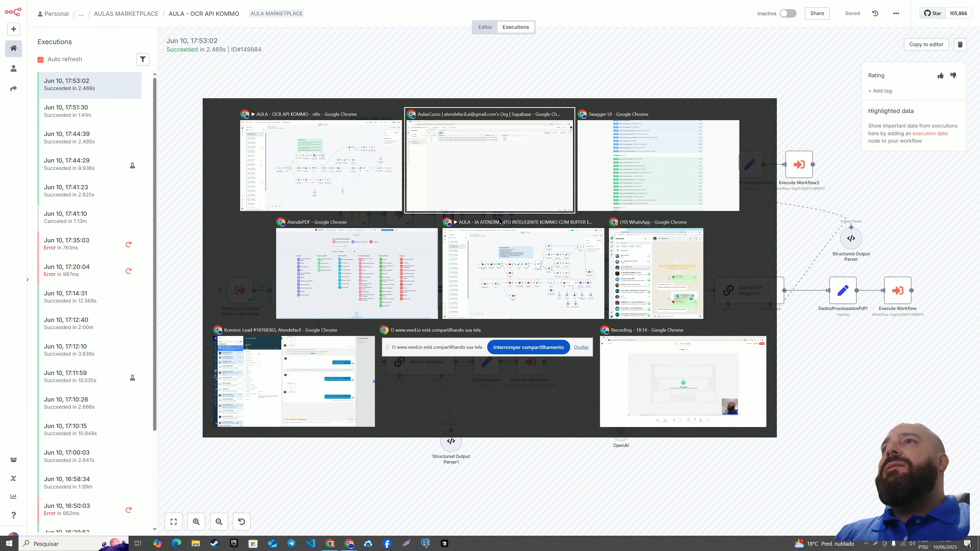
key("alt+Tab")
key("alt+Tab")
key("alt+Tab")
key("alt+Tab")
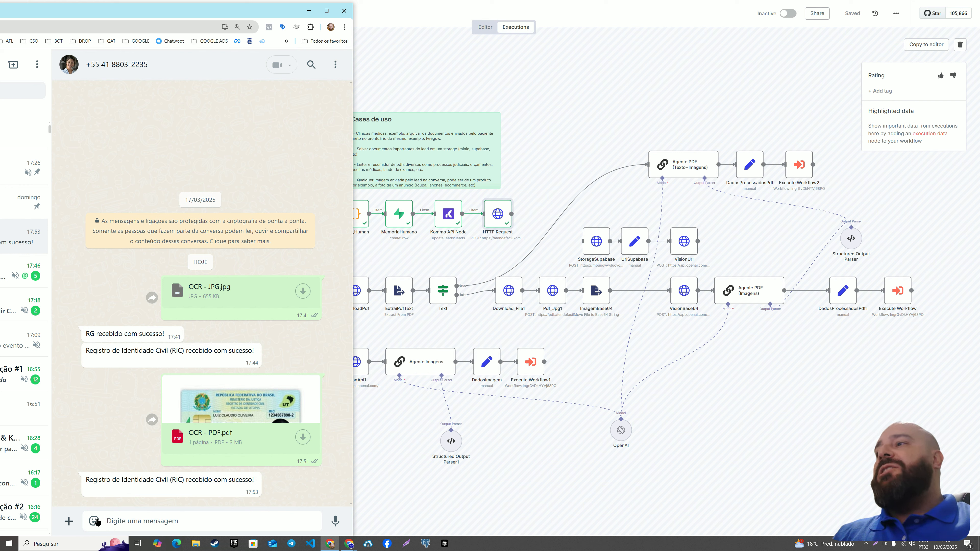
left_click(70, 521)
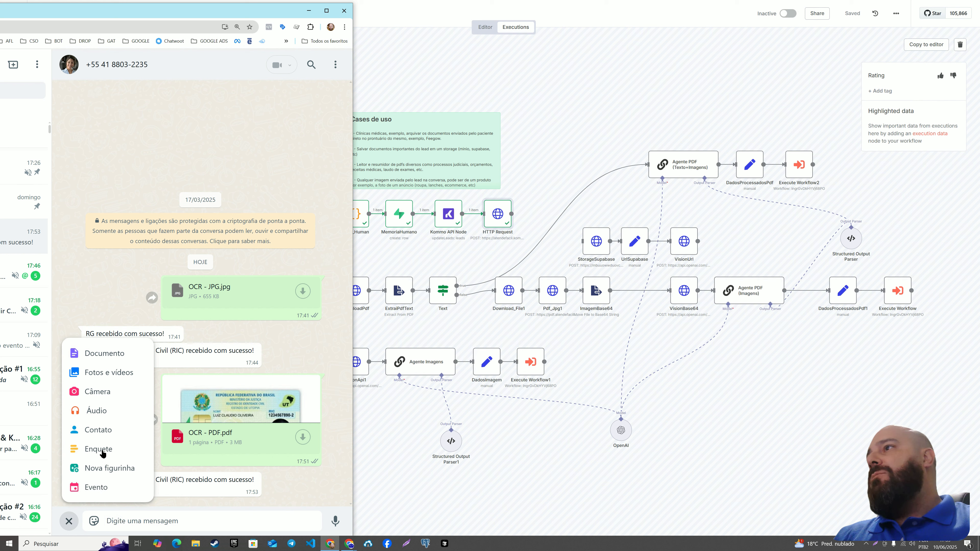
left_click(113, 354)
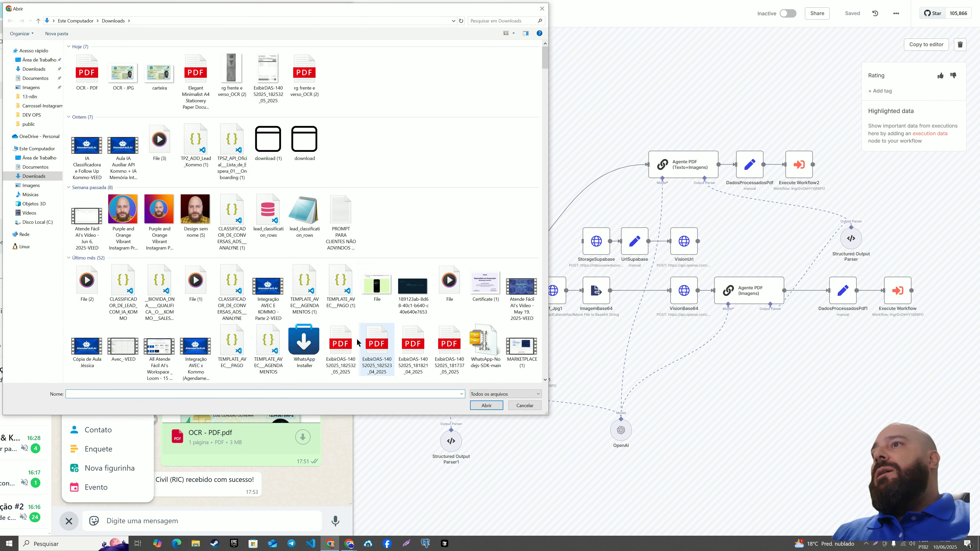
left_click(340, 348)
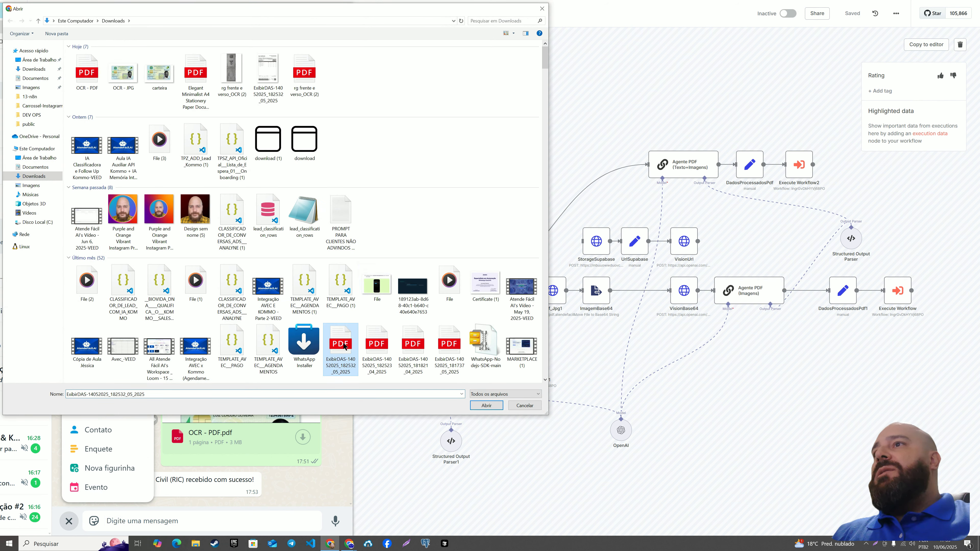
left_click(487, 406)
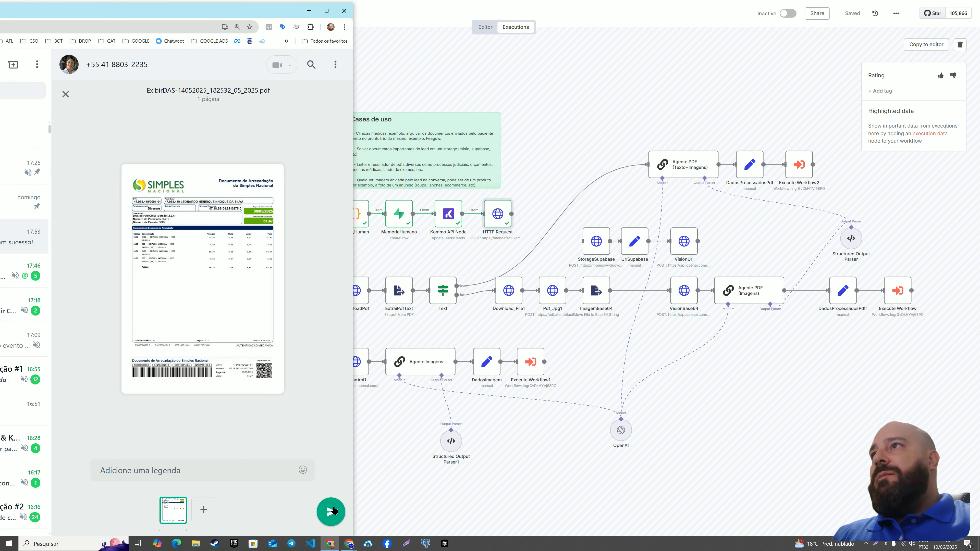
left_click(331, 510)
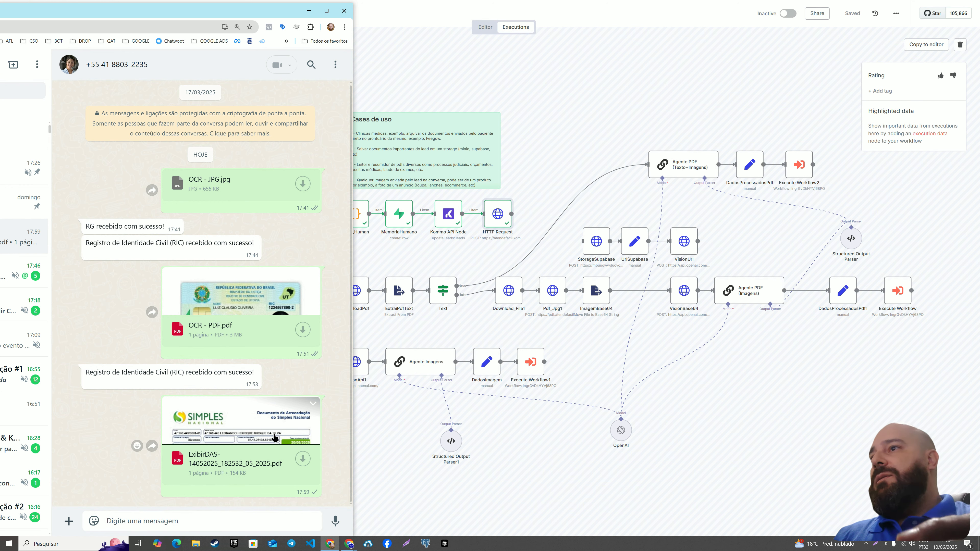
Switch to the AULA - IA ATENDIMENTO INTELIGENTE KOMMO workflow window and open its Jun 10, 17:59:25 execution.
key("alt+Tab")
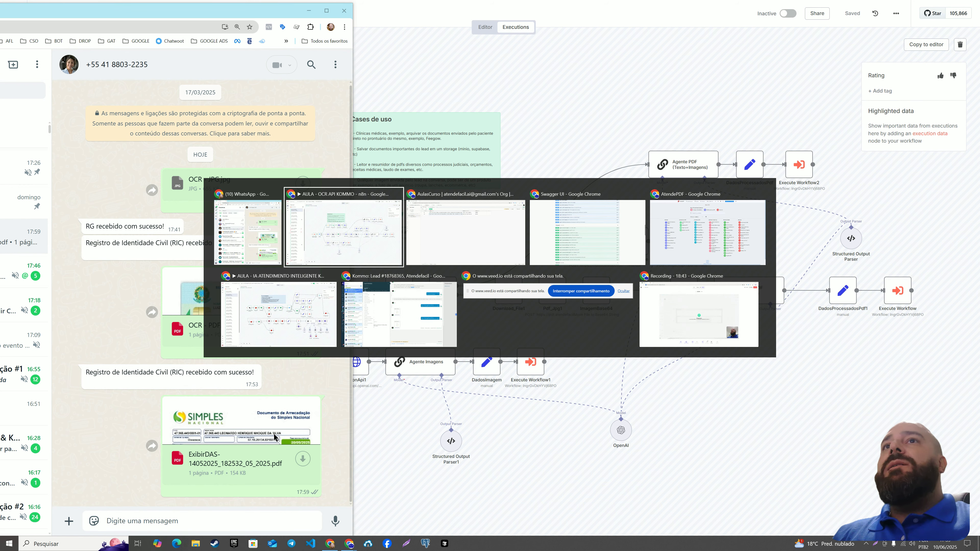
key("Tab")
key("Tab")
key("Tab")
key("Tab")
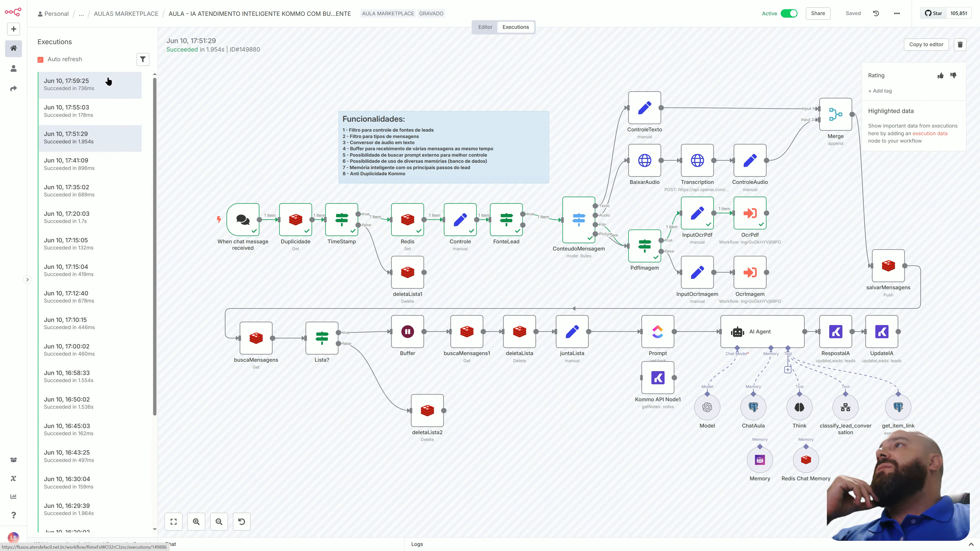
left_click(107, 82)
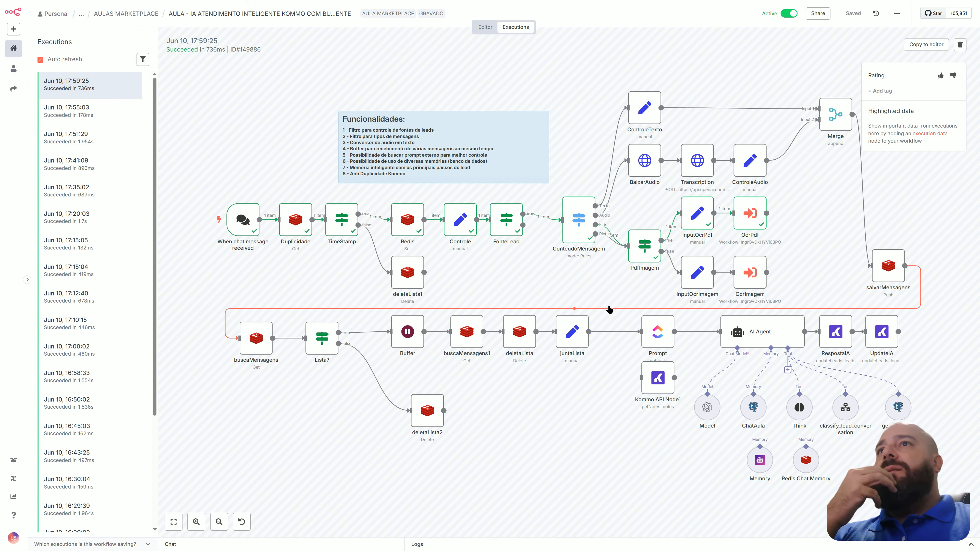
Switch back to AULA - OCR API KOMMO, open the Jun 10, 17:59:26 execution and review the ExtraiPdfText node's extracted text.
key("alt+Tab")
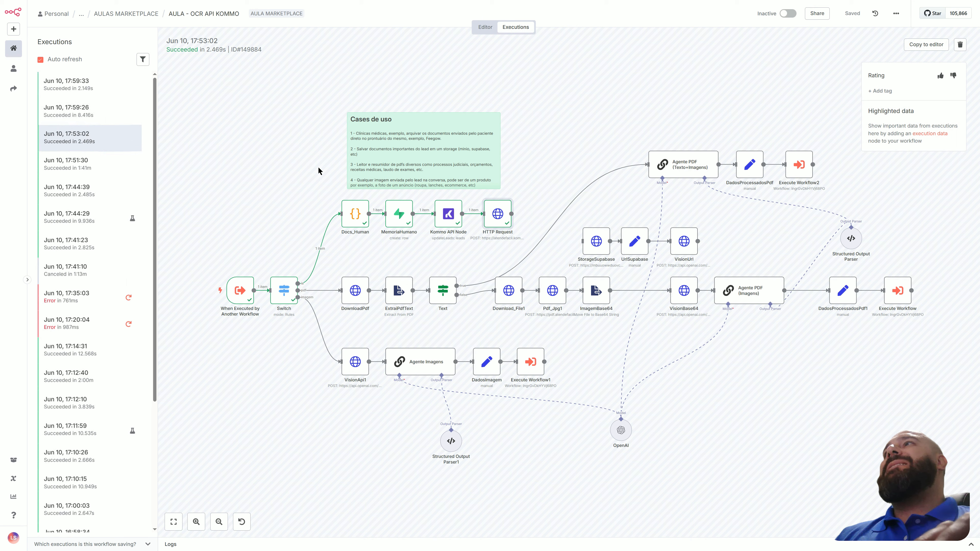
left_click(103, 116)
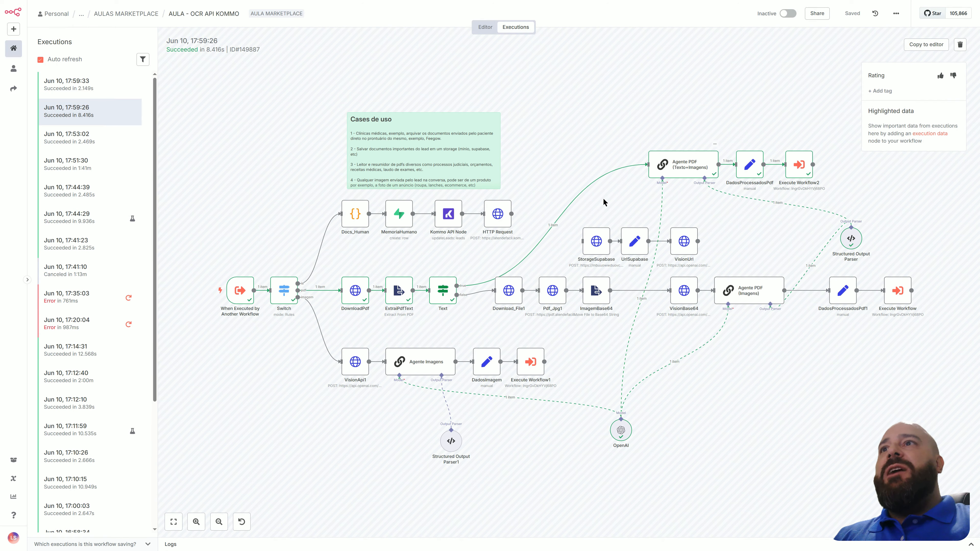
double_click(406, 296)
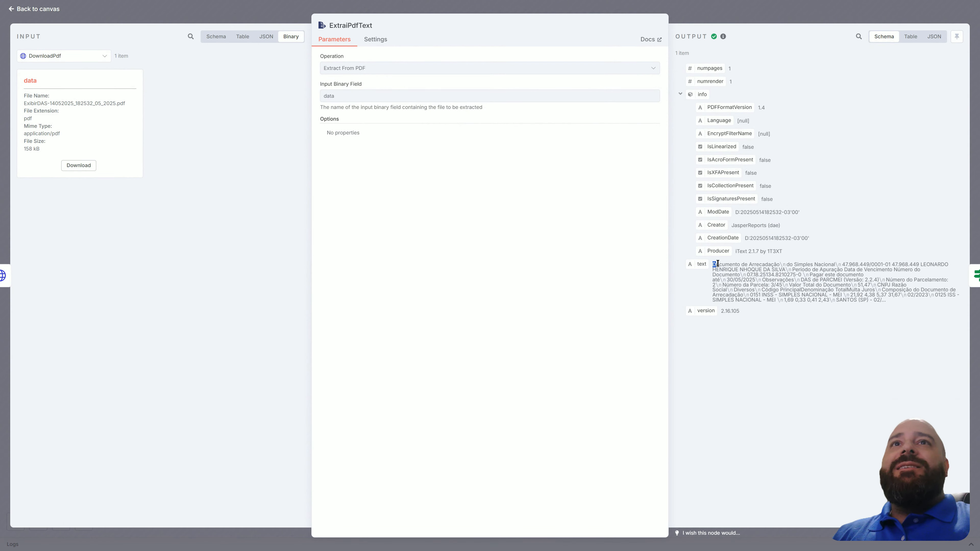
Highlight the ExtraiPdfText node's extracted text and review the Agente PDF (Texto+Imagens) node's output in the same execution.
left_click_drag(712, 264, 890, 302)
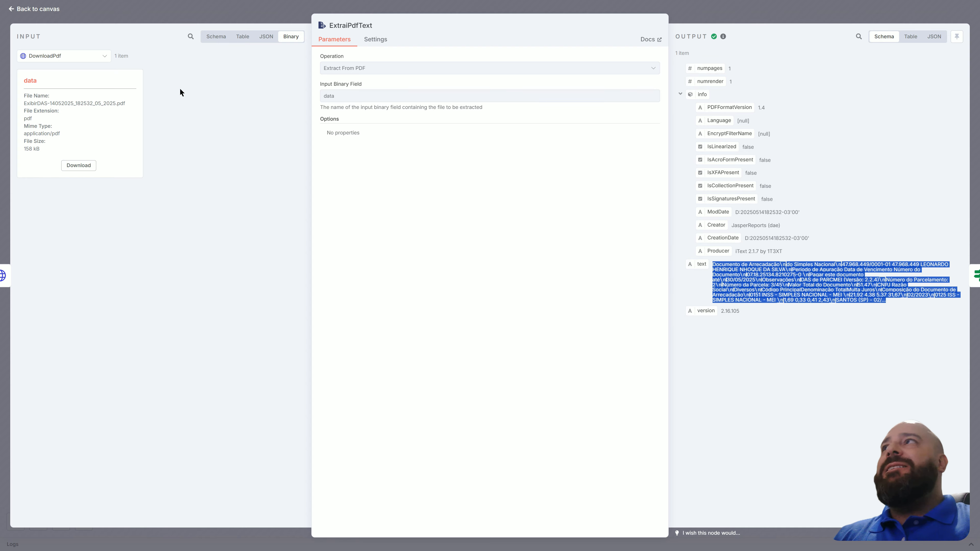
left_click(58, 11)
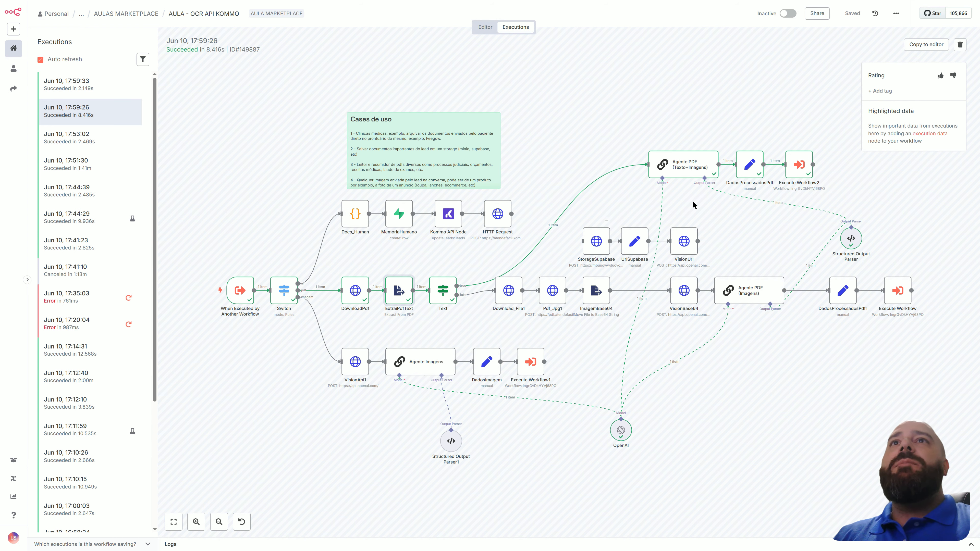
double_click(693, 174)
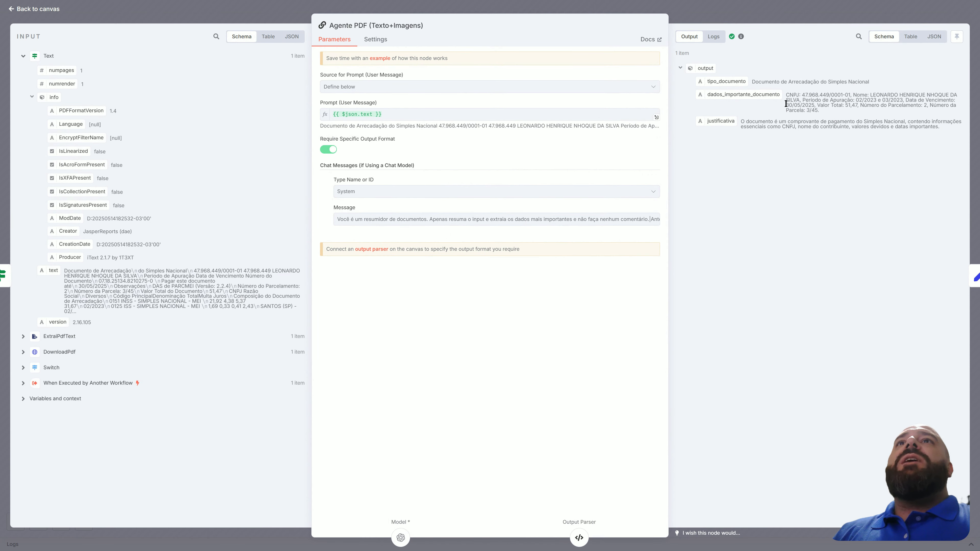
left_click(48, 10)
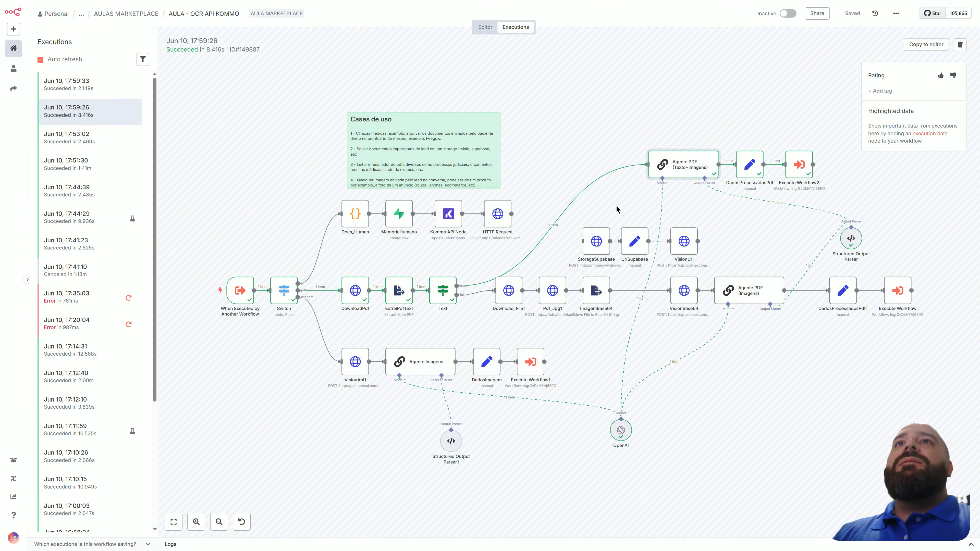
Review the DadosProcessadosPdf node's field mapping and open the Jun 10, 17:59:33 execution.
double_click(750, 165)
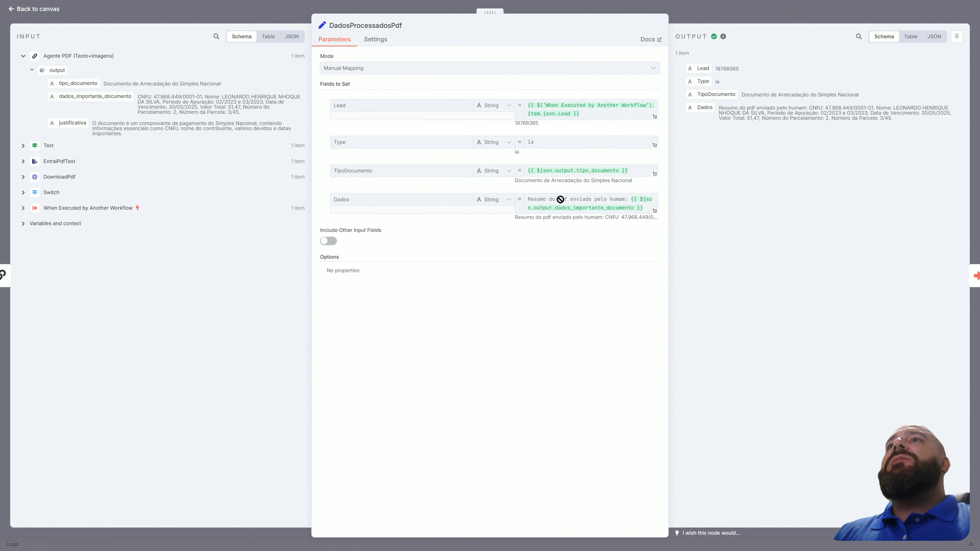
left_click(52, 10)
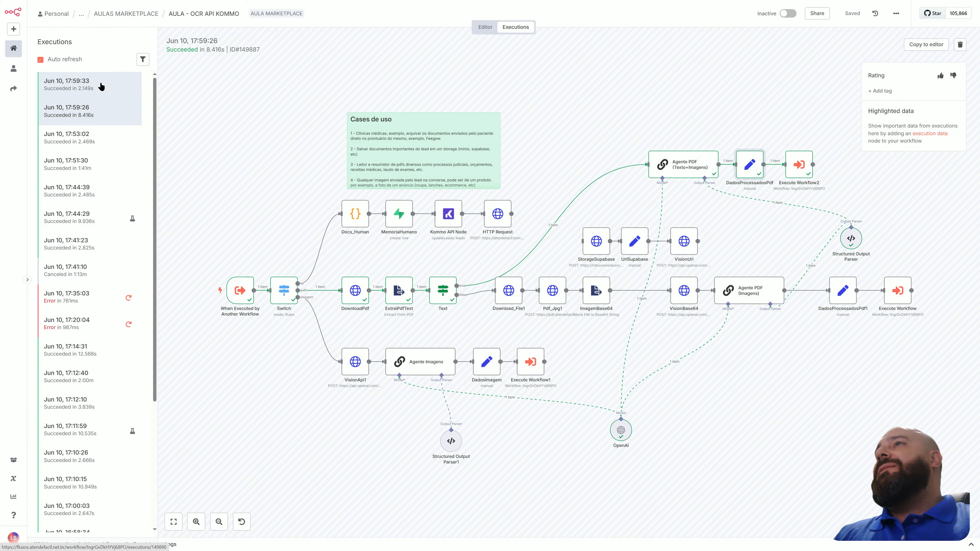
left_click(101, 86)
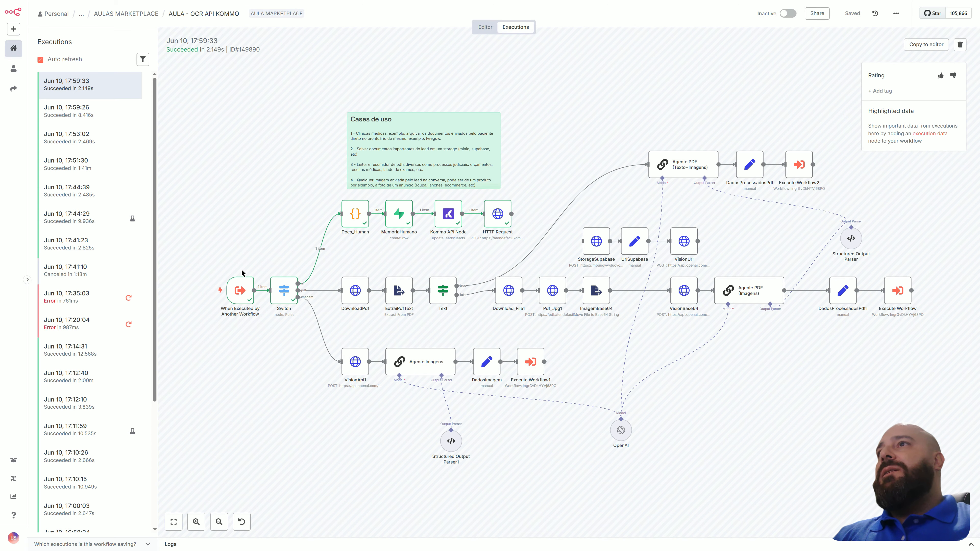
Switch to the Supabase AulasCurso window and inspect the message of record 103 in the chat_aula table.
key("alt+Tab")
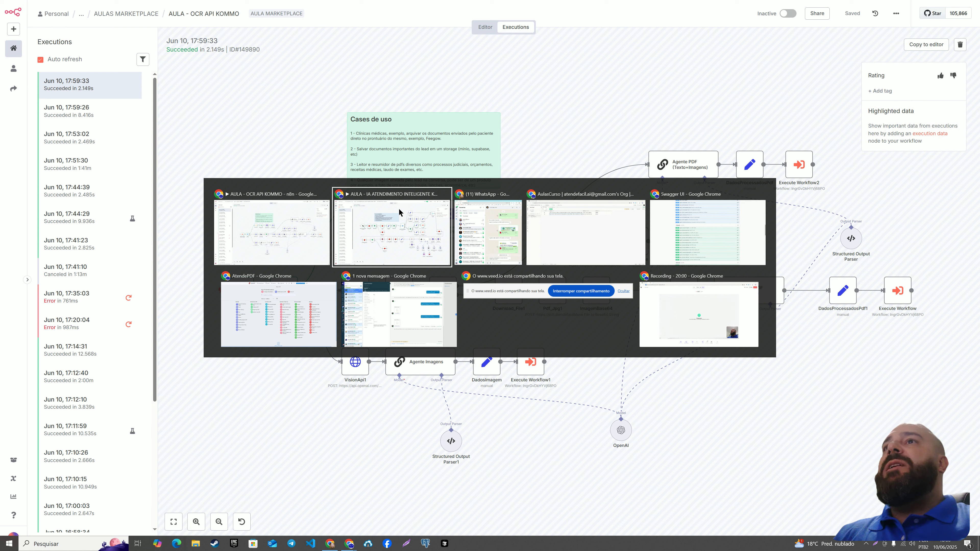
key("alt+Tab")
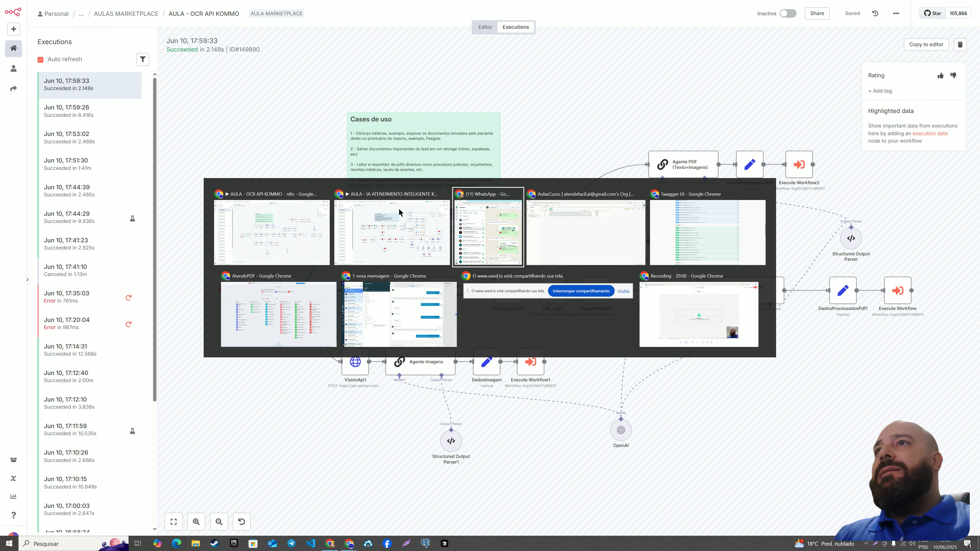
key("alt+Tab")
left_click(375, 131)
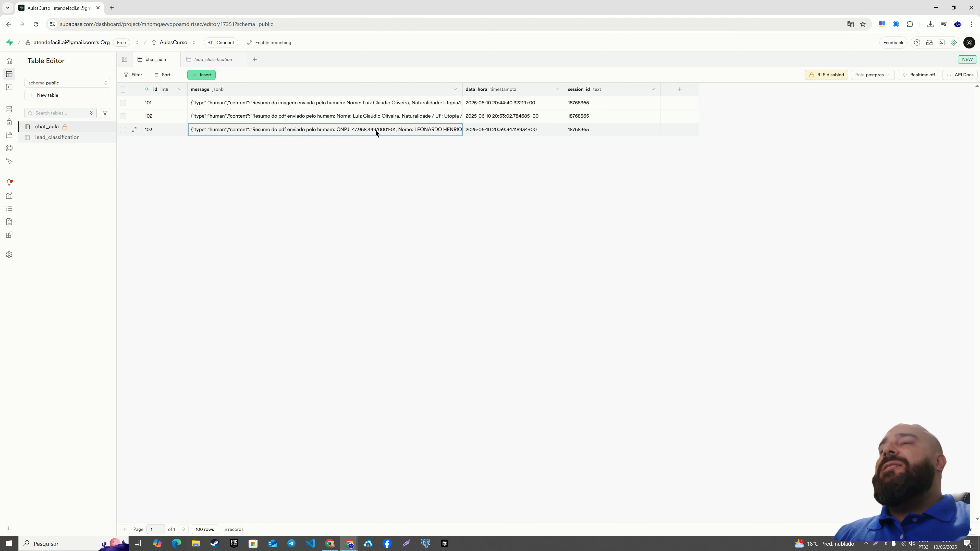
Switch to the Kommo lead window and check the RespostaIA field and the Salesbot reply in the chat.
key("alt+Tab")
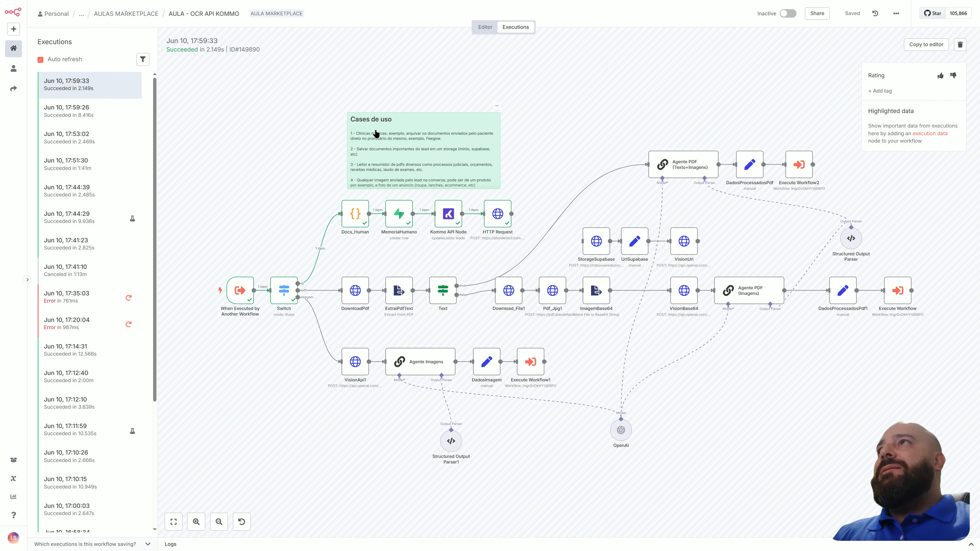
key("alt+Tab")
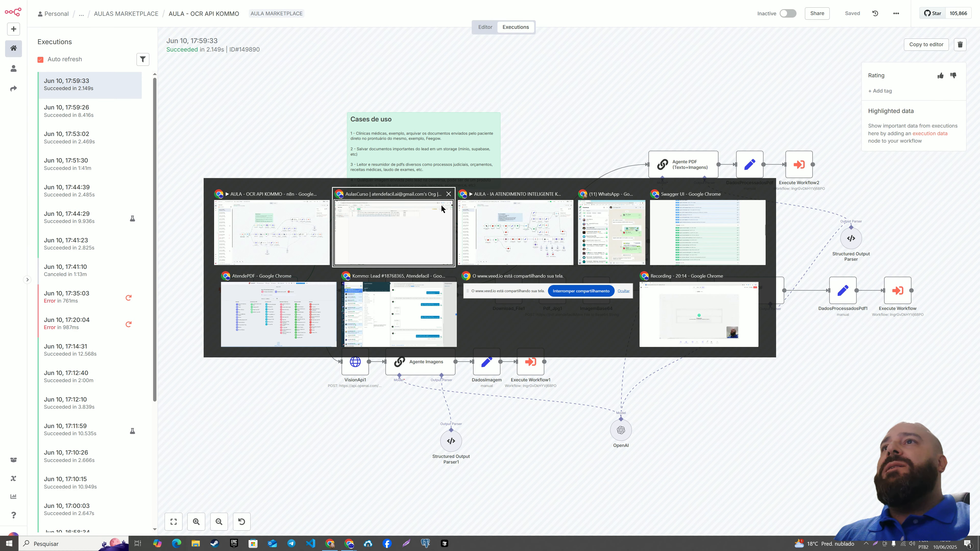
key("alt+Tab")
key("alt+Tab")
key("alt+Tab")
key("alt+Tab")
key("alt+Tab")
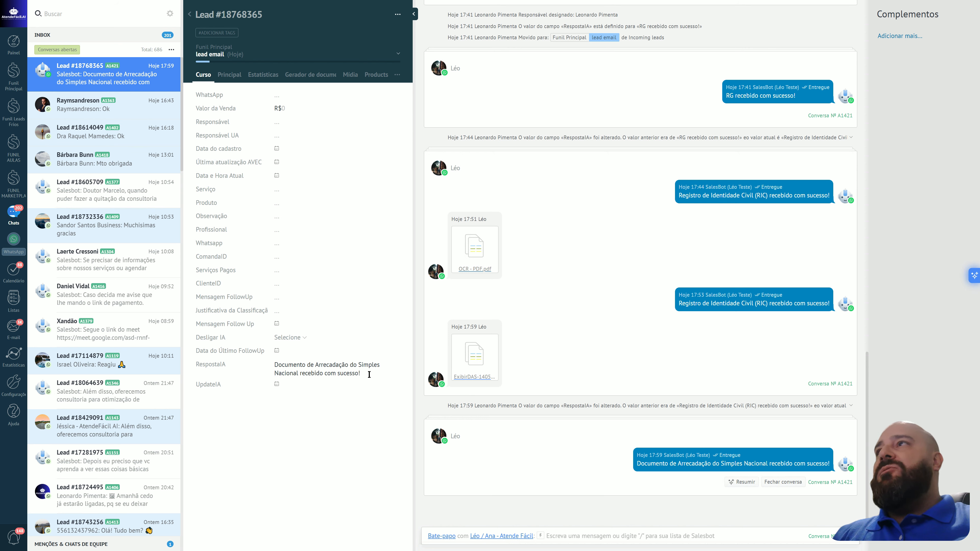
Switch to the WhatsApp window and check the reply received below the ExibirDAS-14052025_182532_05_2025.pdf document.
key("alt+Tab")
key("alt+Tab")
key("alt+Tab")
key("alt+Tab")
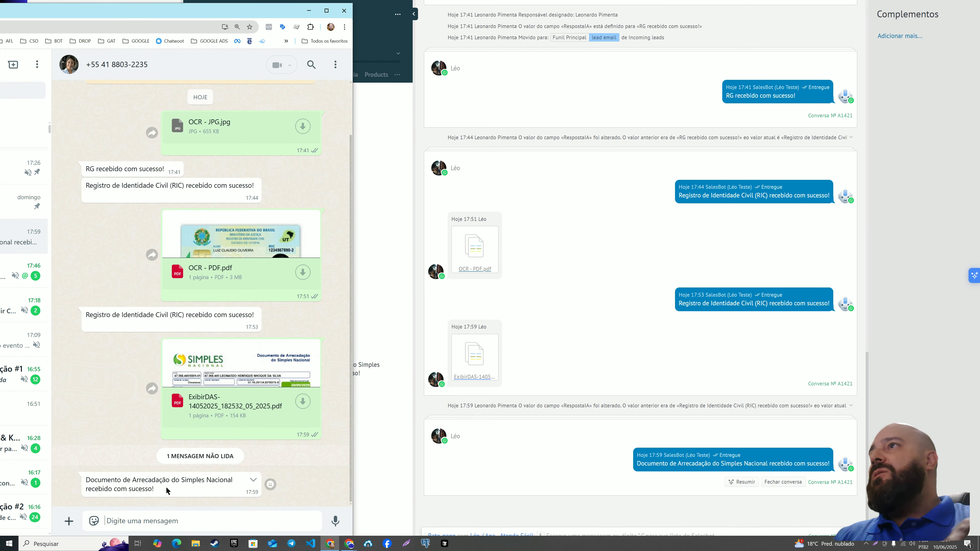
Switch back to AULA - OCR API KOMMO, open its editor view and point out the StorageSupabase, UrlSupabase and VisionUrl nodes.
key("alt+Tab")
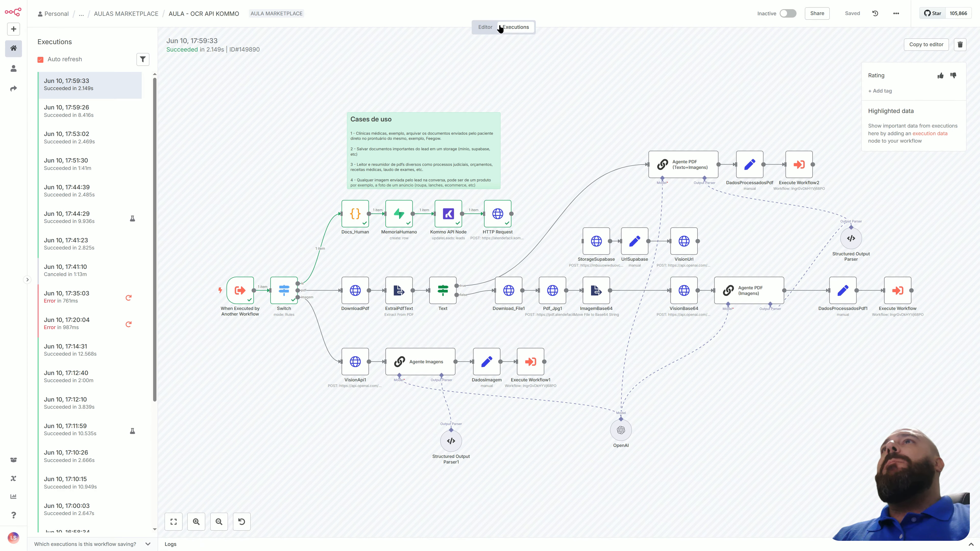
left_click(487, 24)
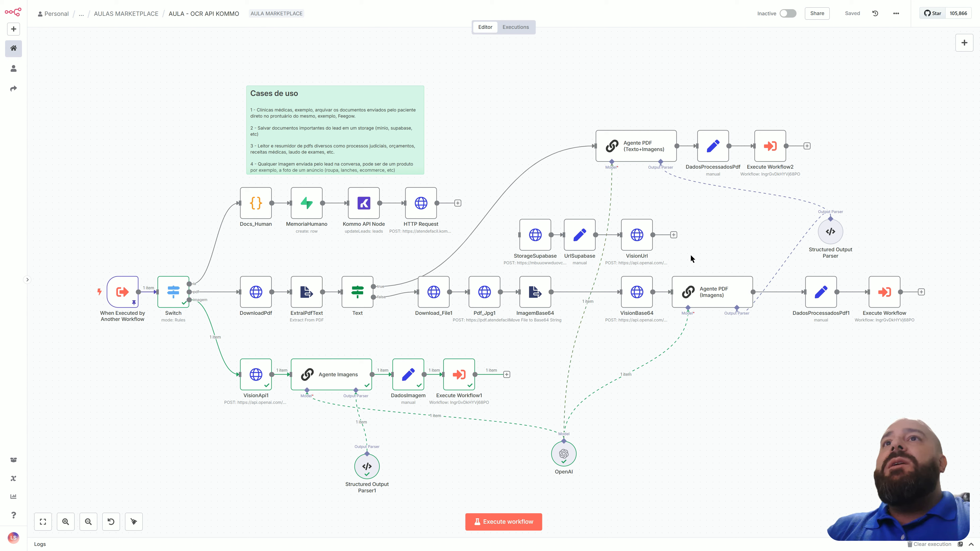
left_click_drag(696, 236, 507, 206)
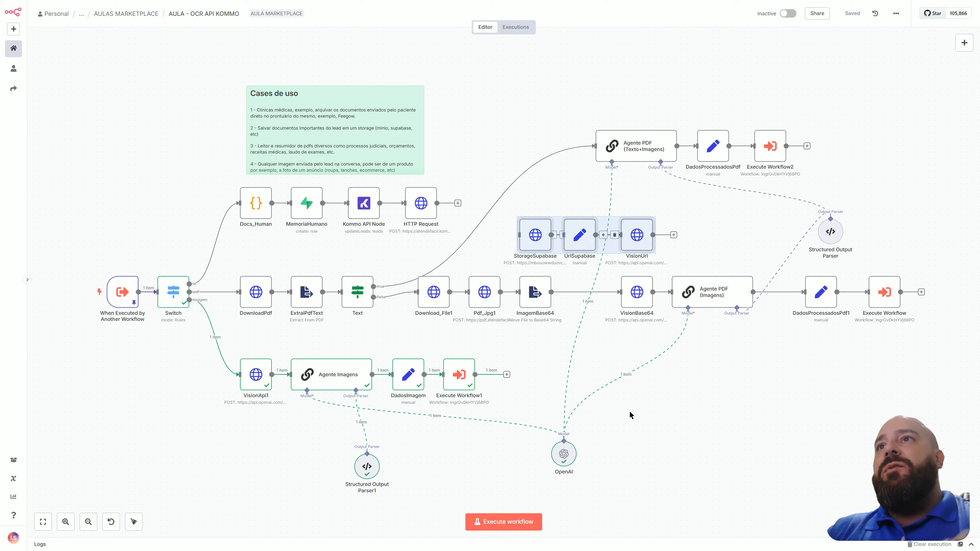
left_click(554, 183)
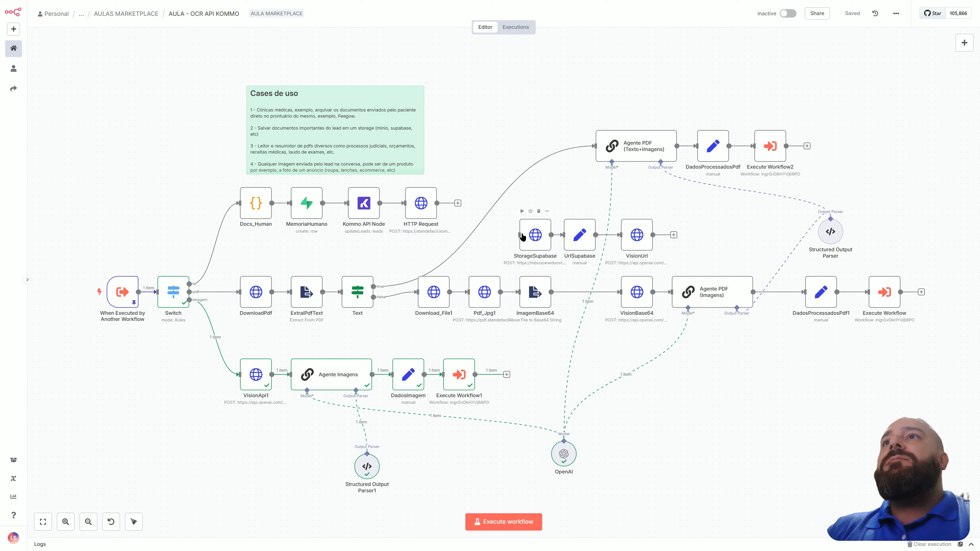
left_click(537, 241)
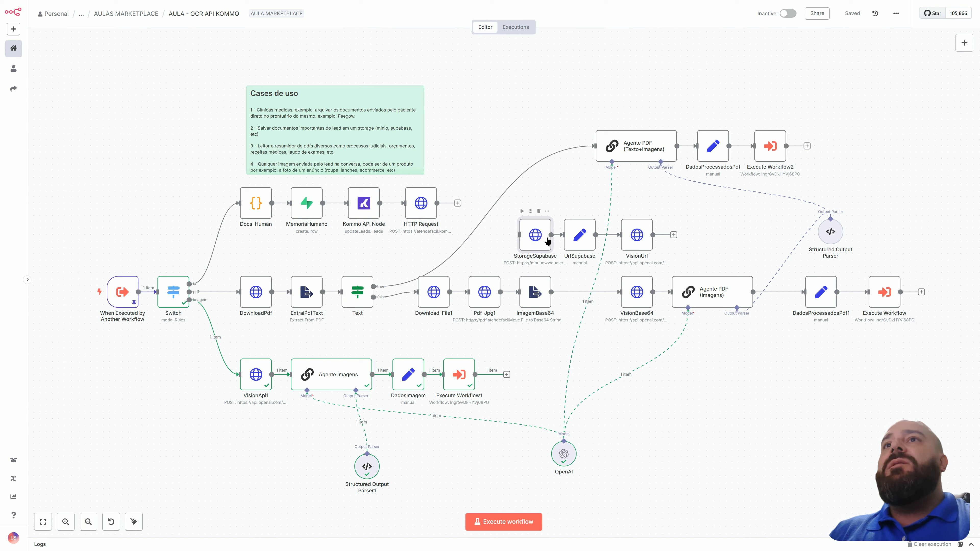
left_click(633, 239)
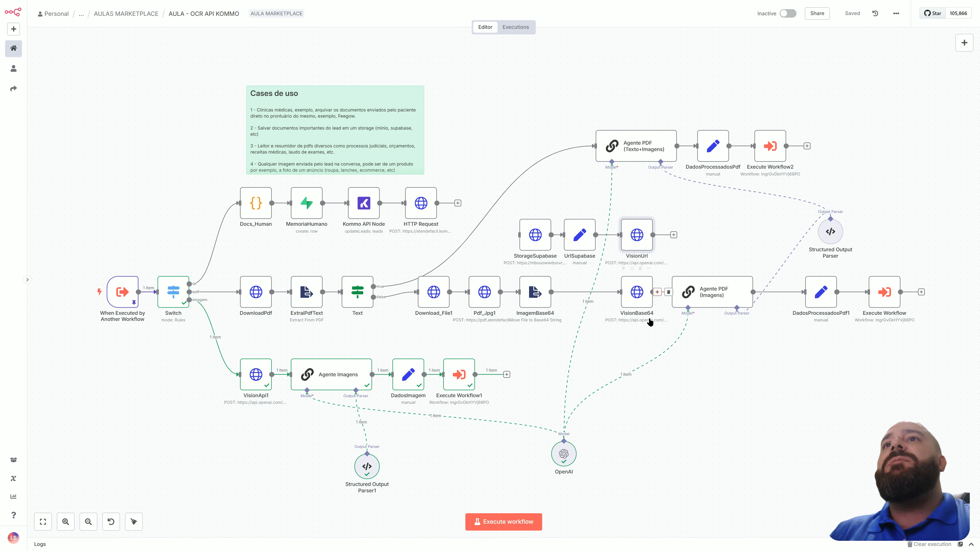
Switch to Supabase to view the AulasCurso project's Storage buckets, and return to the AULA - OCR API KOMMO editor.
key("alt+Tab")
key("alt+Tab")
key("alt+Tab")
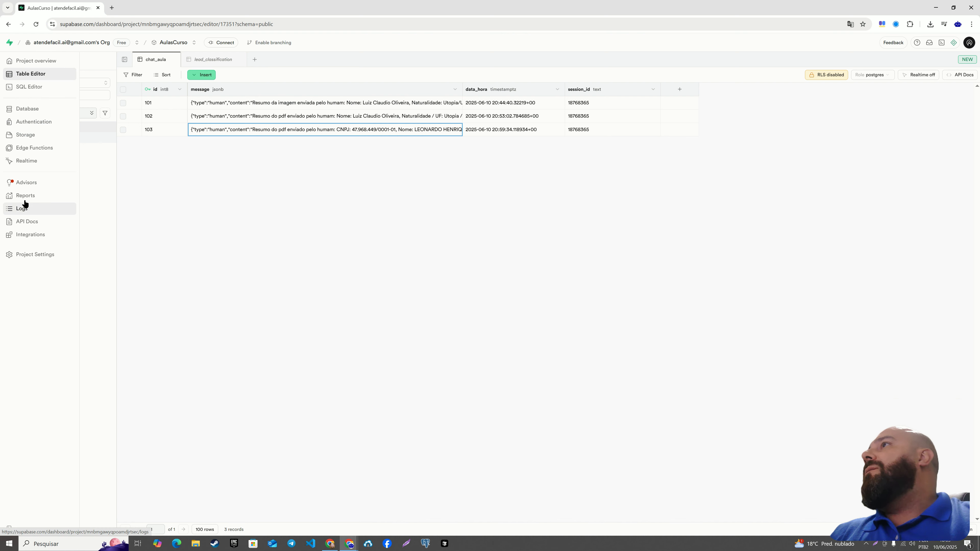
left_click(26, 135)
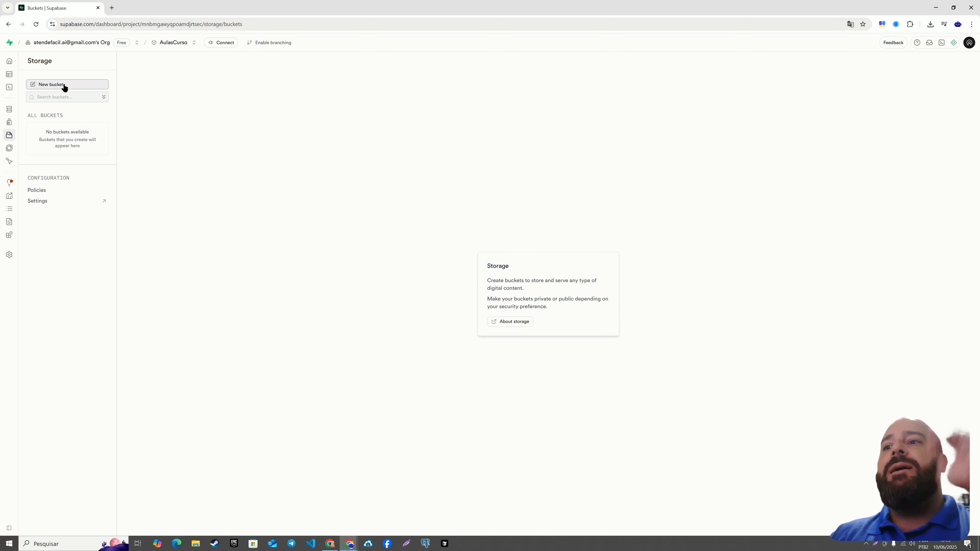
key("alt+Tab")
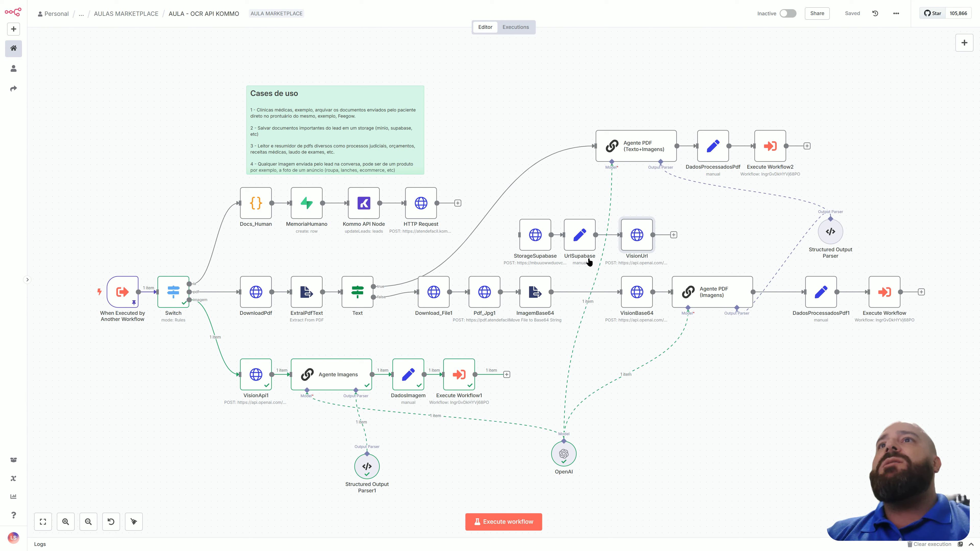
left_click(650, 196)
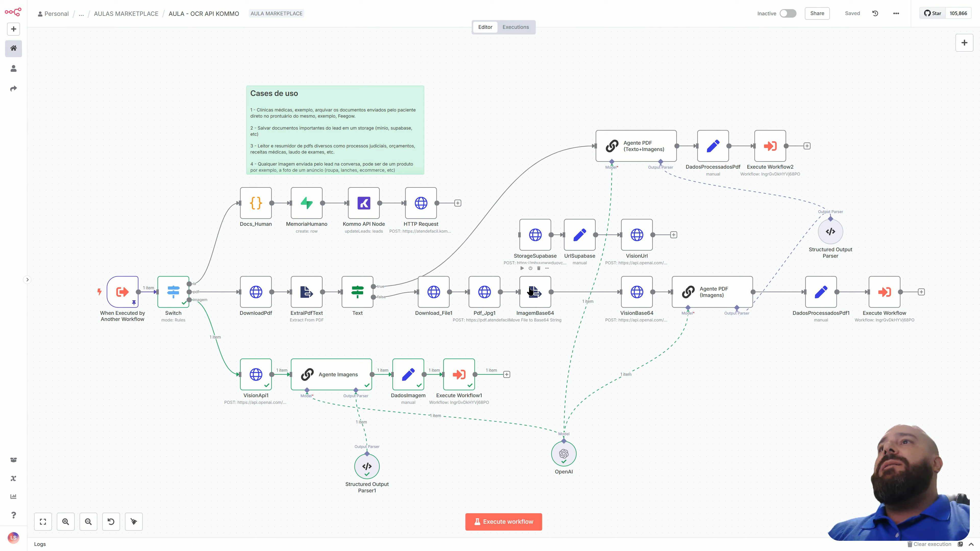
key("alt+Tab")
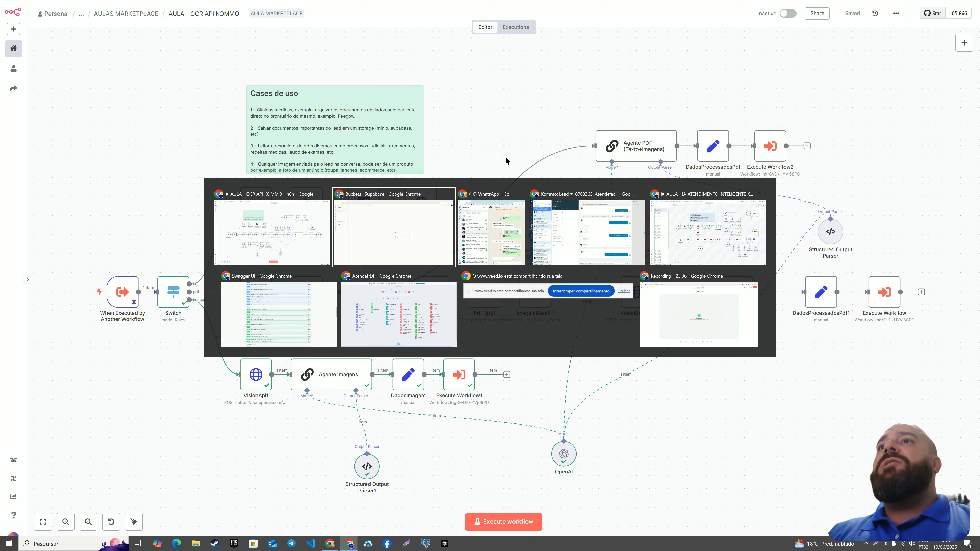
key("alt+Tab")
key("alt+Tab")
key("alt+Tab")
key("alt+Tab")
key("alt+Tab")
key("alt+Tab")
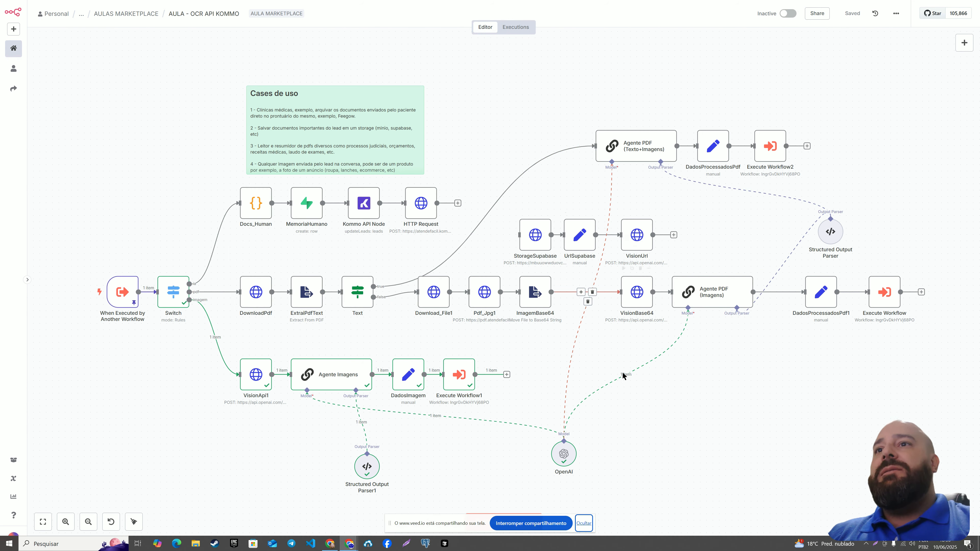